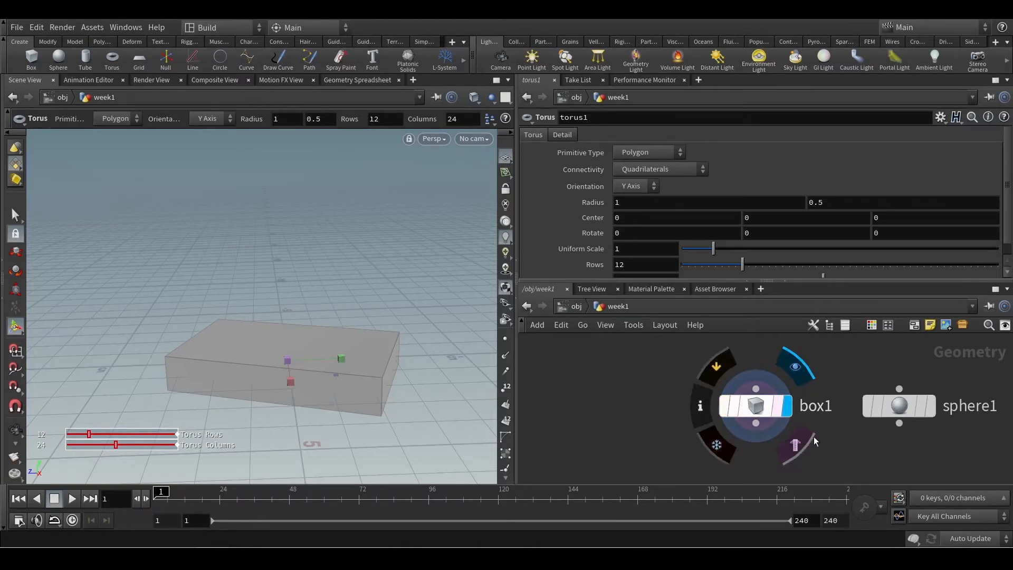
# - Maximize the network editor and examine the input and output connectors on the box1 node
pyautogui.moveTo(671, 424); pyautogui.dragTo(606, 406, button='middle')
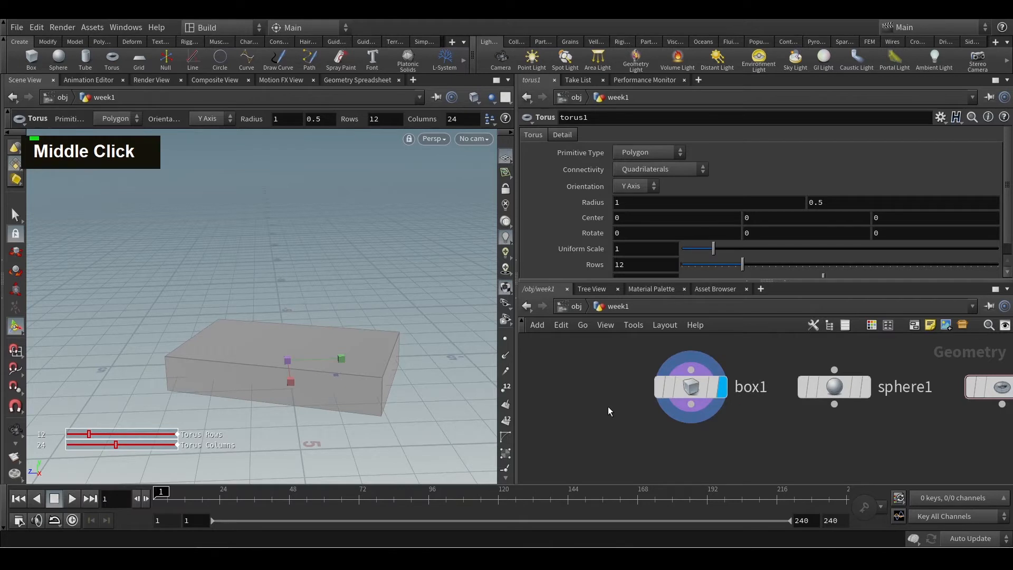
pyautogui.scroll(-2, 637, 423)
pyautogui.moveTo(638, 423); pyautogui.dragTo(692, 418, button='middle')
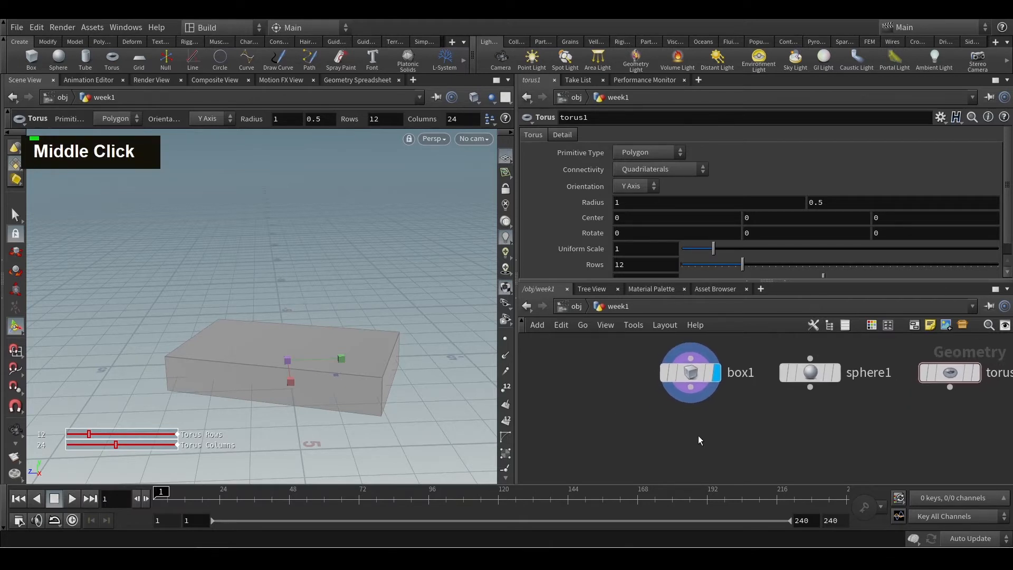
pyautogui.scroll(1, 681, 403)
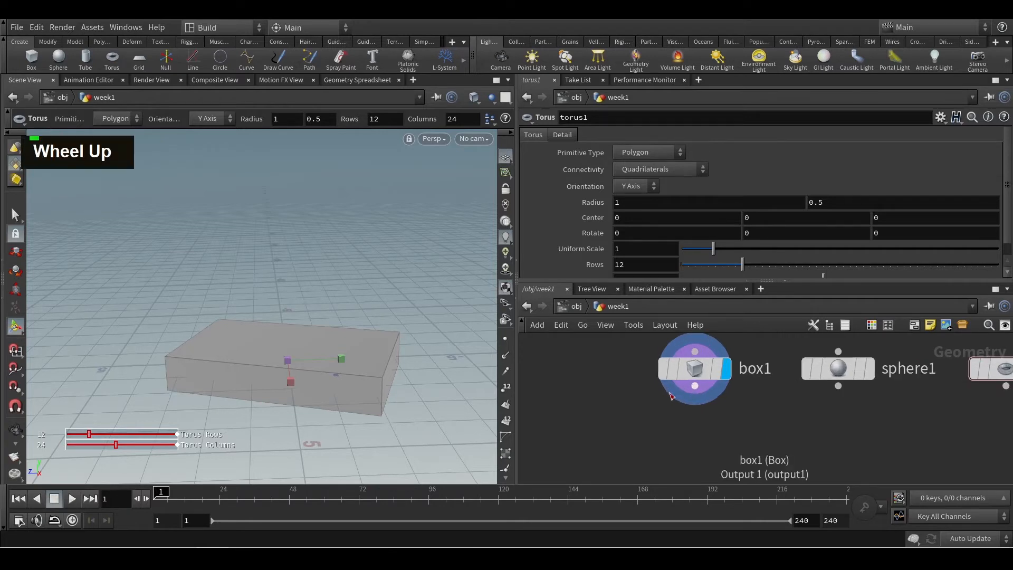
pyautogui.moveTo(621, 351); pyautogui.dragTo(596, 373, button='middle')
pyautogui.scroll(1, 670, 393)
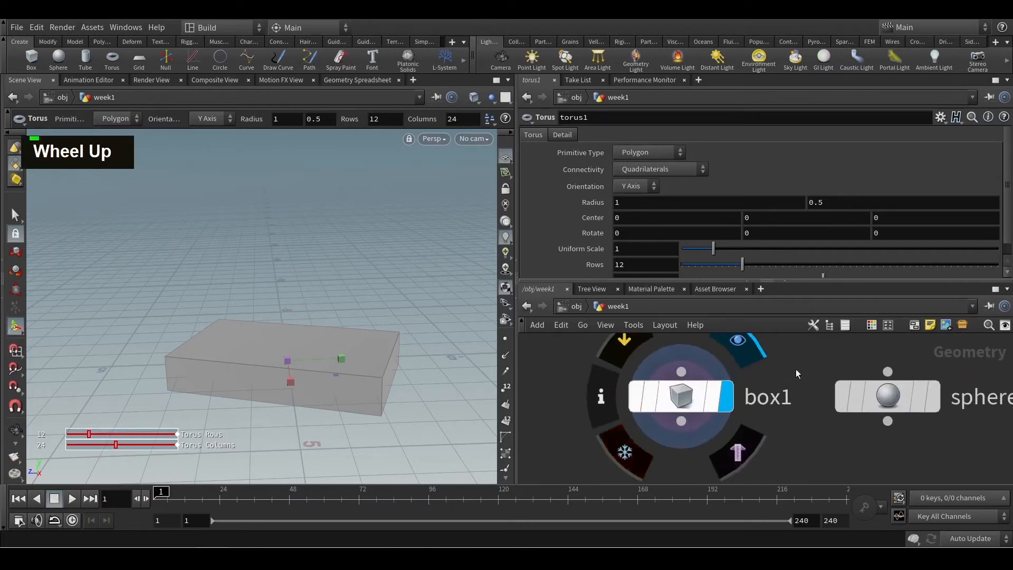
pyautogui.click(996, 289)
pyautogui.hotkey('ctrl', '2')
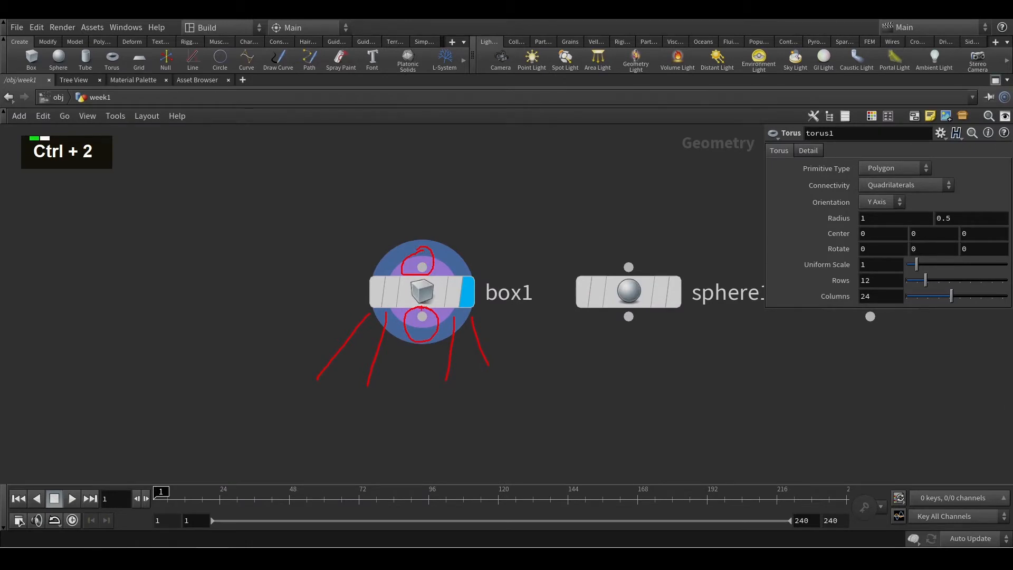
pyautogui.moveTo(385, 271); pyautogui.dragTo(369, 315)
pyautogui.moveTo(636, 261); pyautogui.dragTo(629, 261)
pyautogui.moveTo(660, 263); pyautogui.dragTo(661, 271)
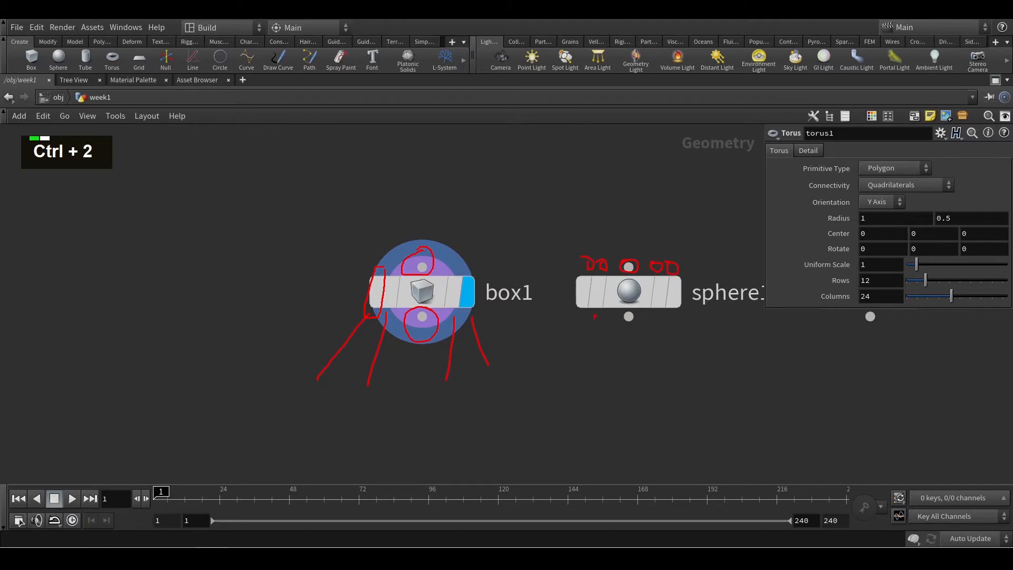
pyautogui.moveTo(595, 315); pyautogui.dragTo(606, 317)
pyautogui.press('Escape')
pyautogui.hotkey('ctrl', '2')
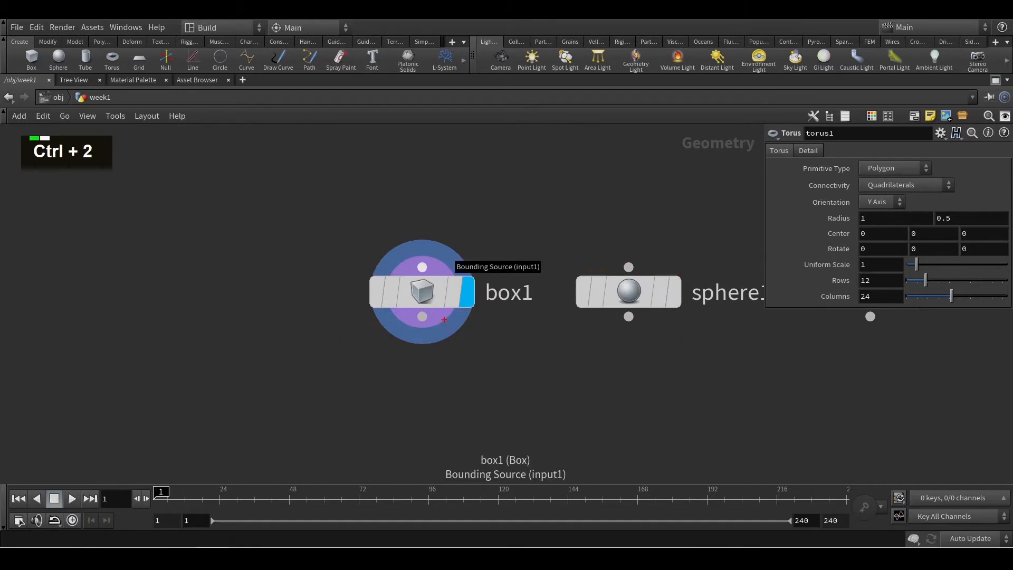
pyautogui.hotkey('ctrl', 'z')
pyautogui.moveTo(428, 259)
pyautogui.mouseDown()
pyautogui.moveTo(416, 255)
pyautogui.moveTo(425, 281)
pyautogui.moveTo(433, 261)
pyautogui.mouseUp()
pyautogui.moveTo(421, 309)
pyautogui.mouseDown()
pyautogui.moveTo(411, 320)
pyautogui.moveTo(425, 311)
pyautogui.mouseUp()
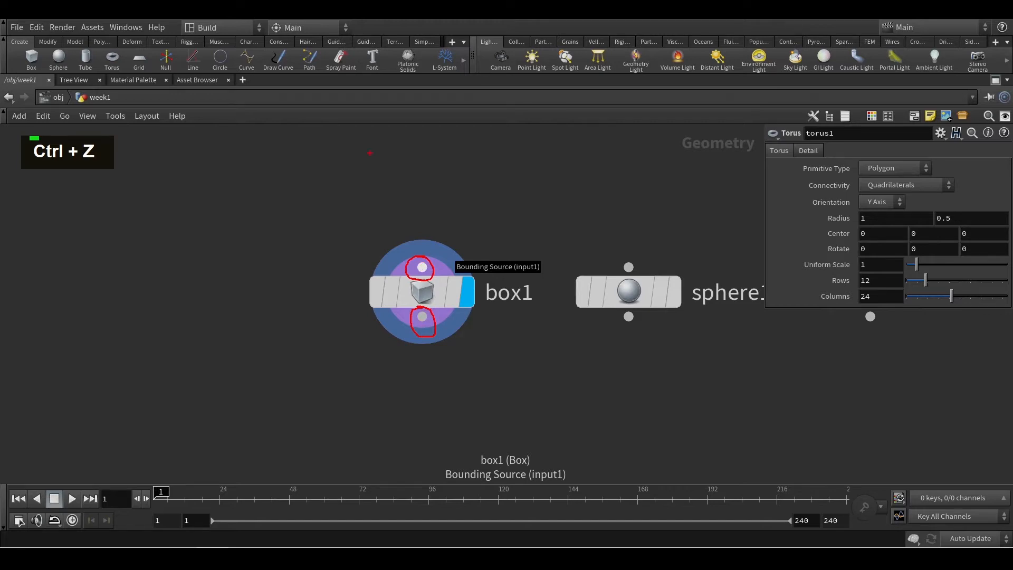
pyautogui.hotkey('ctrl', '2')
pyautogui.moveTo(370, 153); pyautogui.dragTo(468, 185)
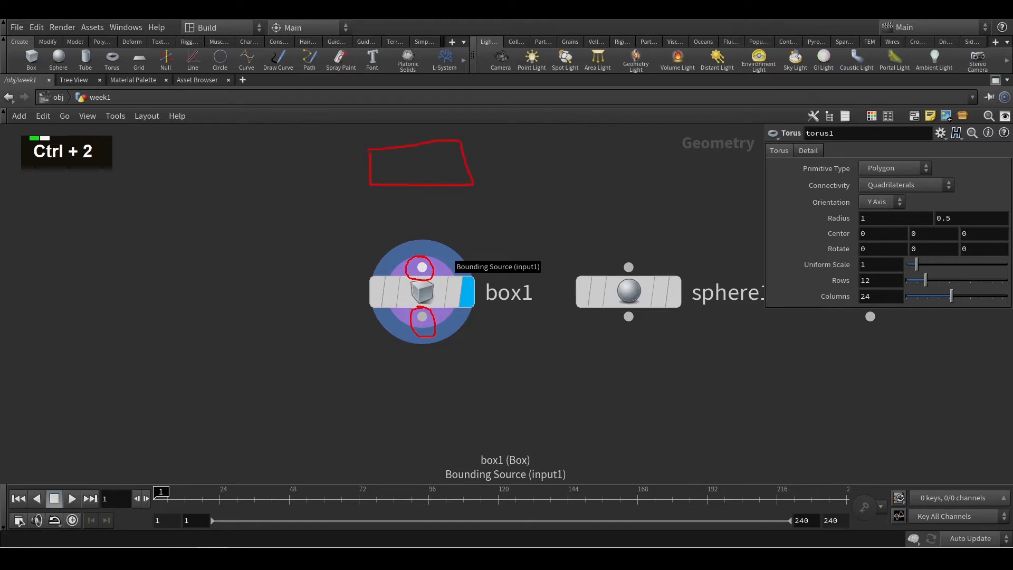
pyautogui.moveTo(397, 164); pyautogui.dragTo(468, 168)
pyautogui.moveTo(423, 186); pyautogui.dragTo(422, 269)
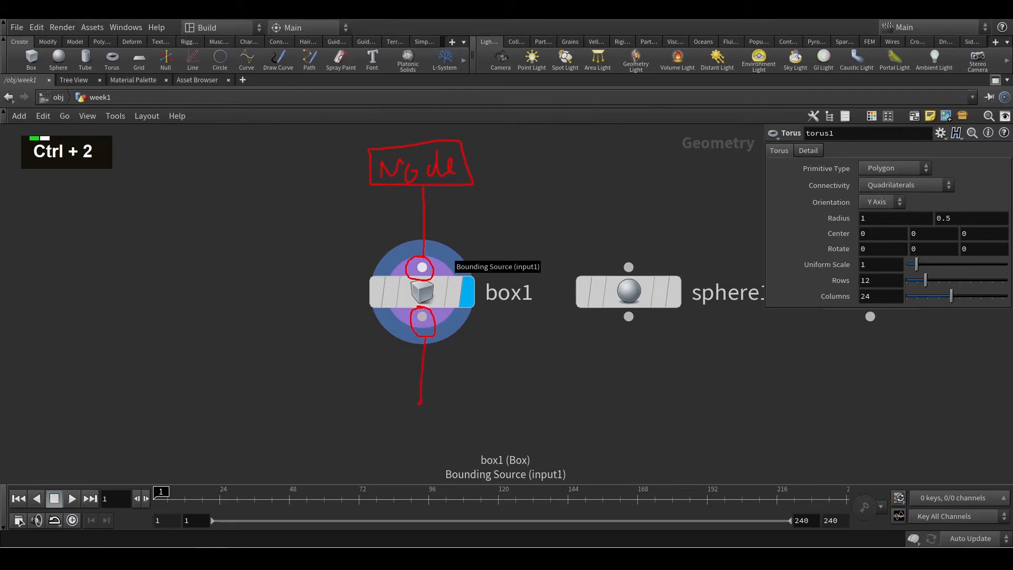
pyautogui.moveTo(359, 416); pyautogui.dragTo(448, 406)
pyautogui.moveTo(448, 444)
pyautogui.mouseDown()
pyautogui.moveTo(358, 428)
pyautogui.moveTo(378, 436)
pyautogui.moveTo(401, 427)
pyautogui.mouseUp()
pyautogui.moveTo(426, 428); pyautogui.dragTo(432, 413)
pyautogui.moveTo(440, 426); pyautogui.dragTo(459, 428)
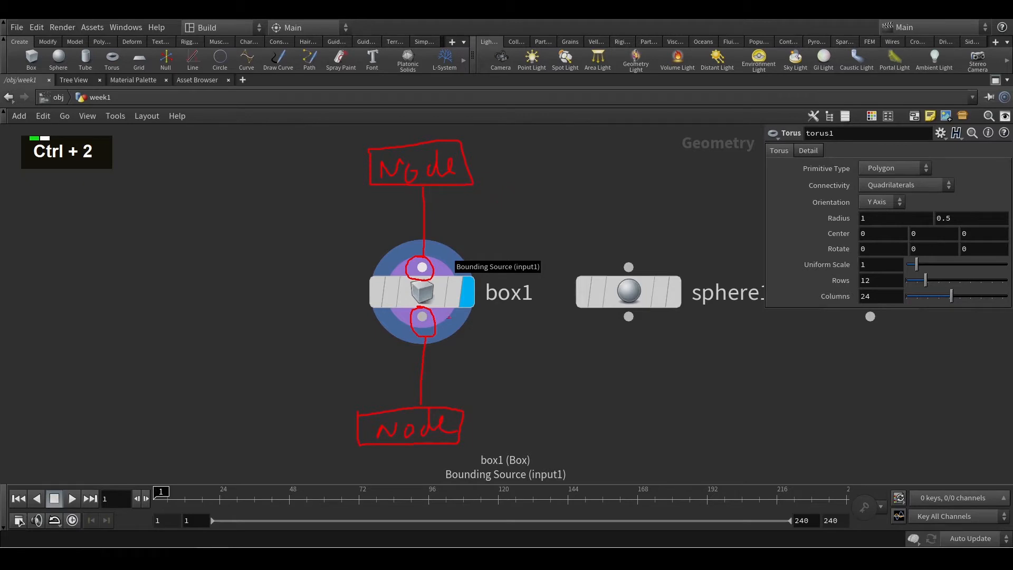
pyautogui.press('Escape')
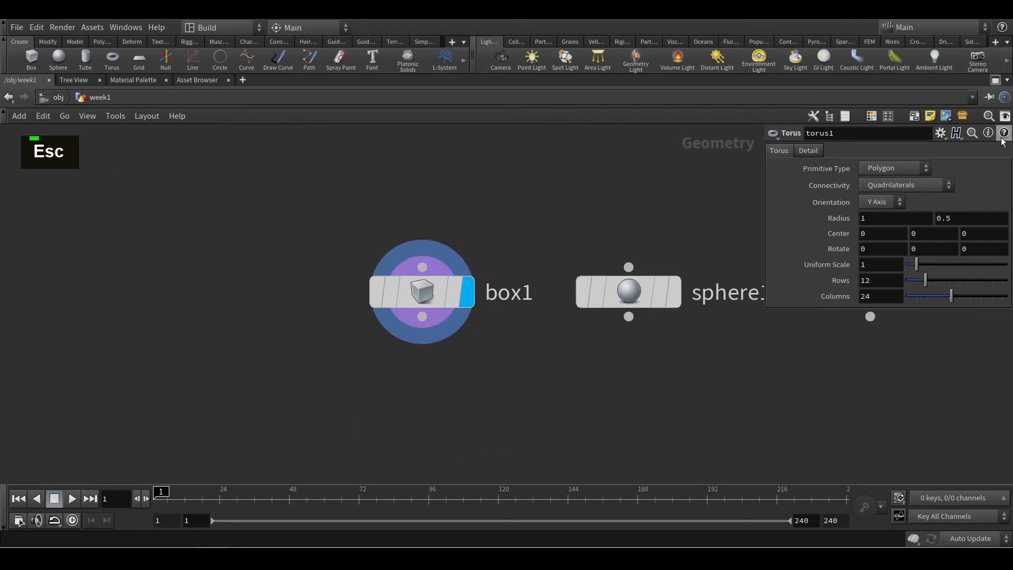
# - Restore the network editor to its normal size with the box, sphere and torus nodes in view
pyautogui.click(995, 80)
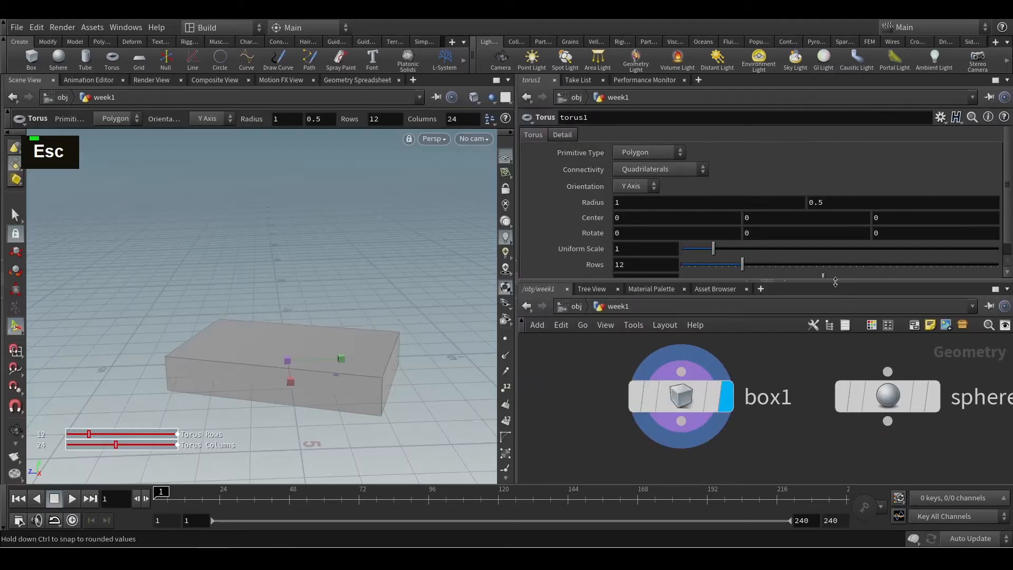
pyautogui.scroll(-3, 734, 407)
pyautogui.moveTo(737, 407); pyautogui.dragTo(758, 424, button='middle')
pyautogui.scroll(1, 727, 396)
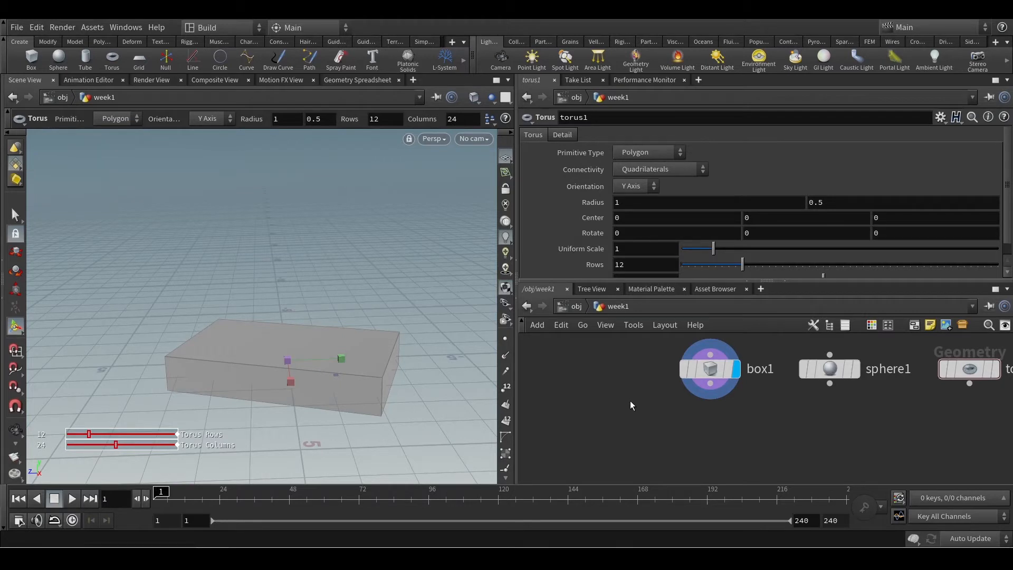
pyautogui.scroll(-1, 642, 389)
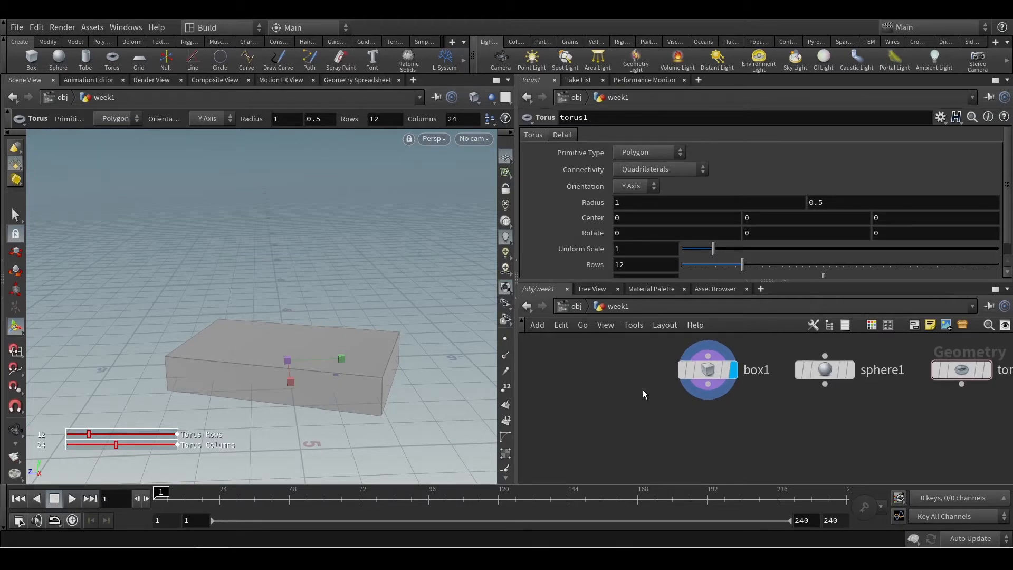
# - Add a Transform node from the Manipulate category below the box1 node
pyautogui.press('Tab')
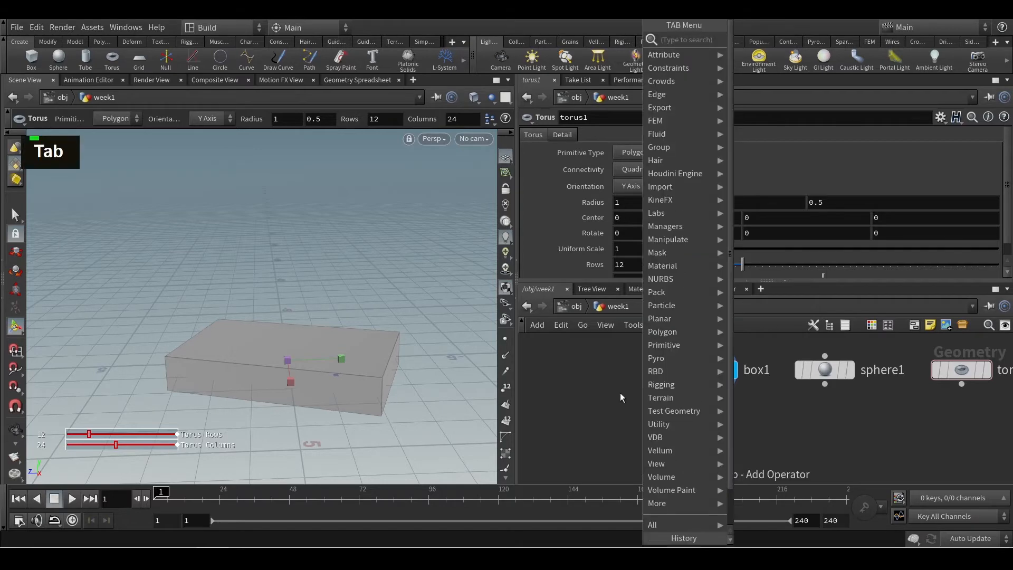
pyautogui.rightClick(621, 398)
pyautogui.press('Escape')
pyautogui.rightClick(619, 393)
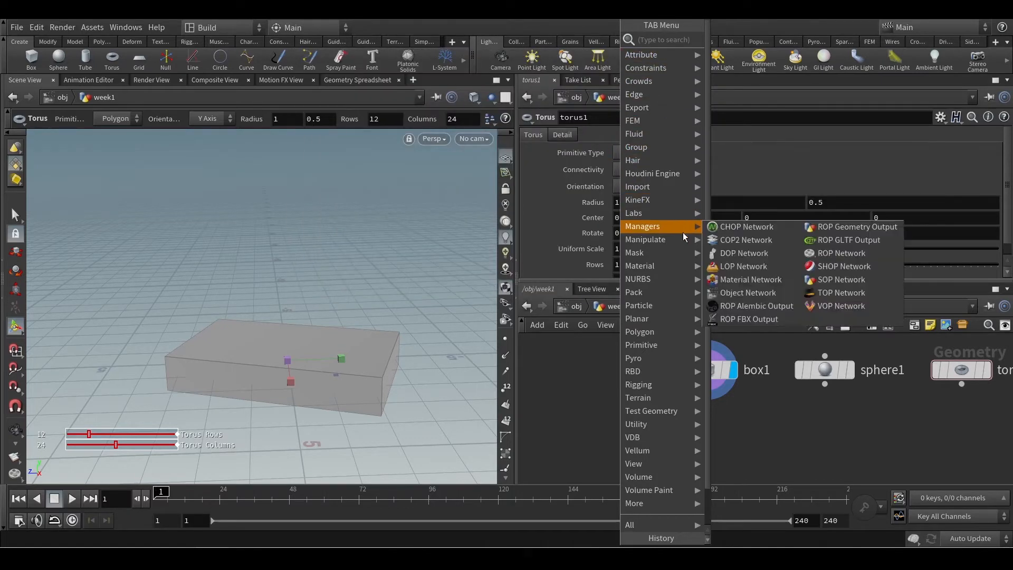
pyautogui.moveTo(679, 241)
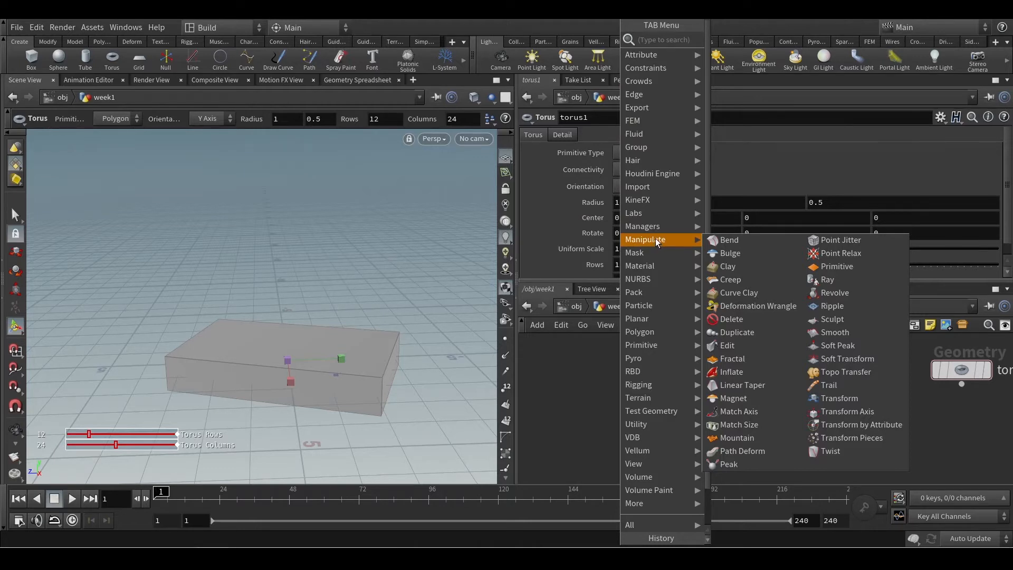
pyautogui.click(869, 401)
pyautogui.click(679, 444)
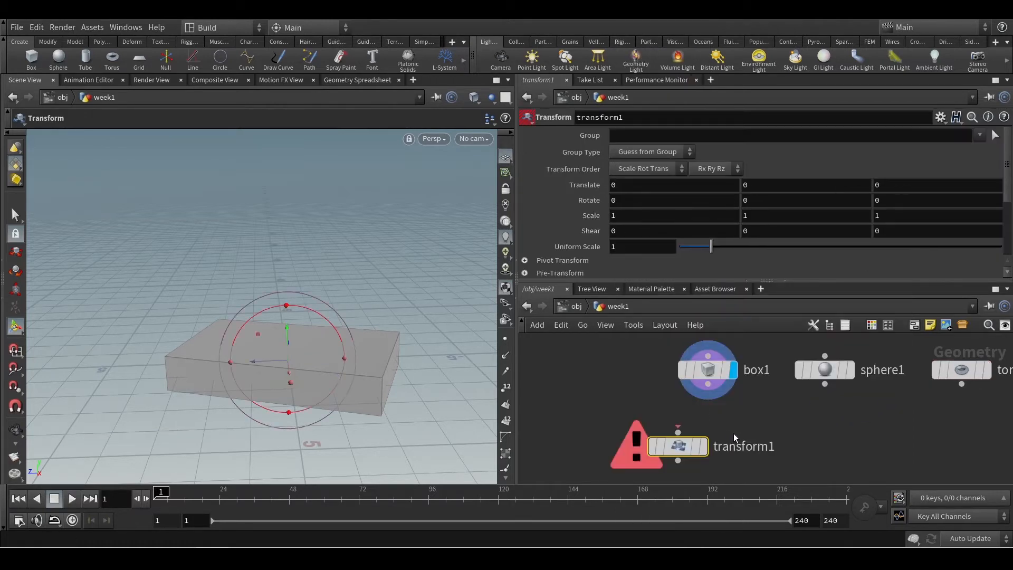
# - Wire the output of box1 into the input of the transform1 node
pyautogui.scroll(2, 707, 445)
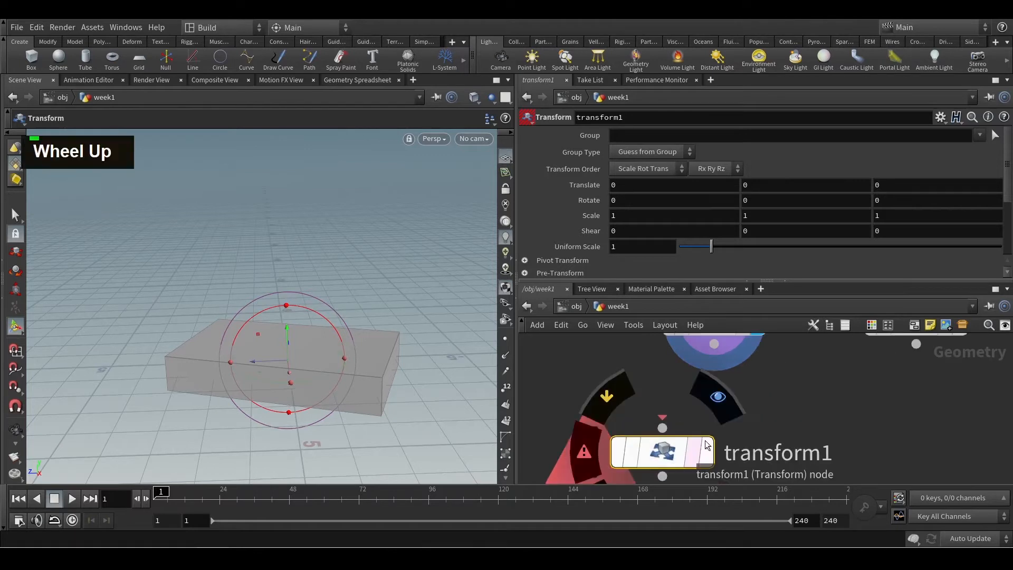
pyautogui.scroll(-2, 726, 422)
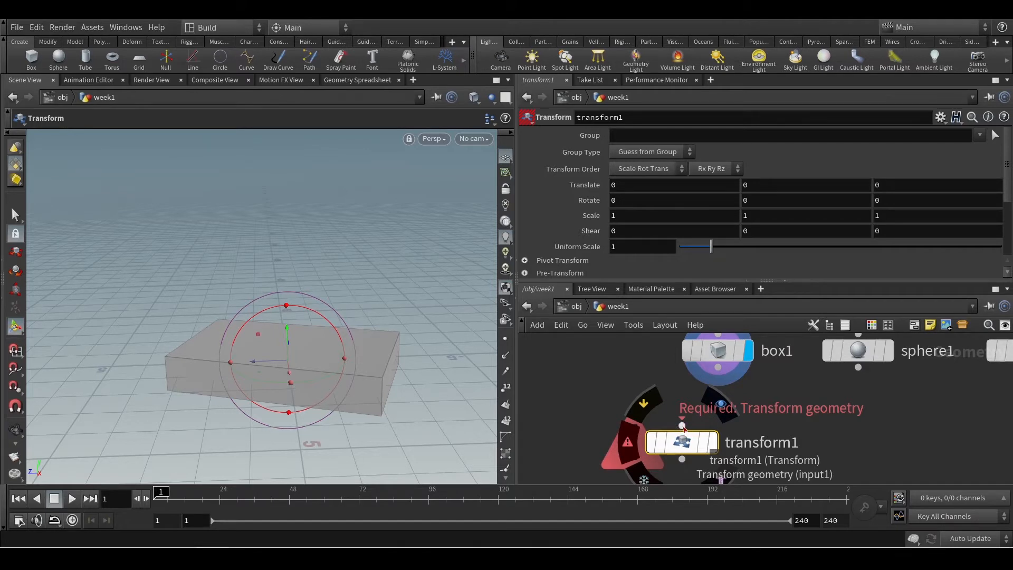
pyautogui.click(682, 424)
pyautogui.click(719, 368)
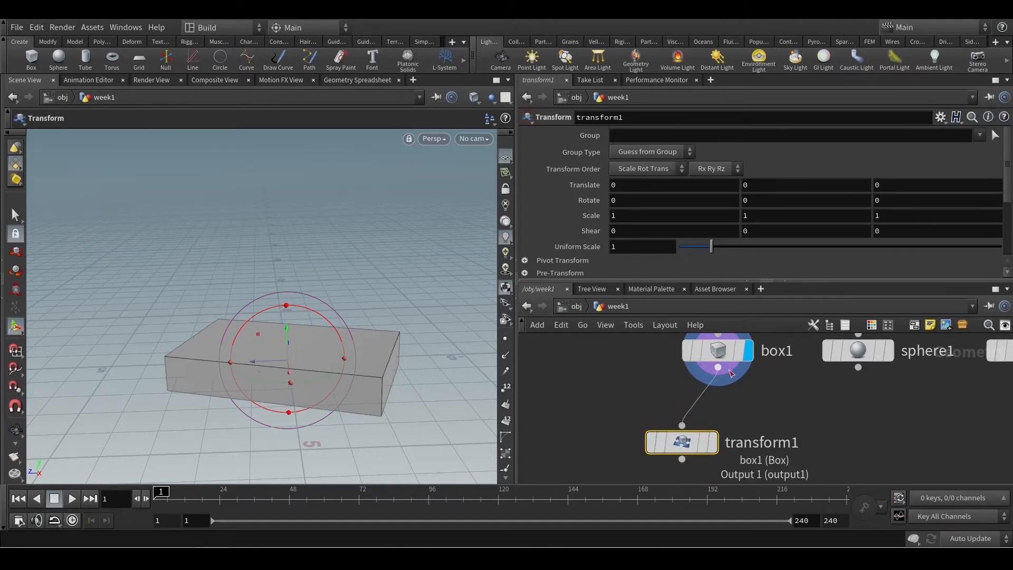
# - Move the transform1 node so it lines up directly beneath box1 in the network
pyautogui.scroll(2, 716, 371)
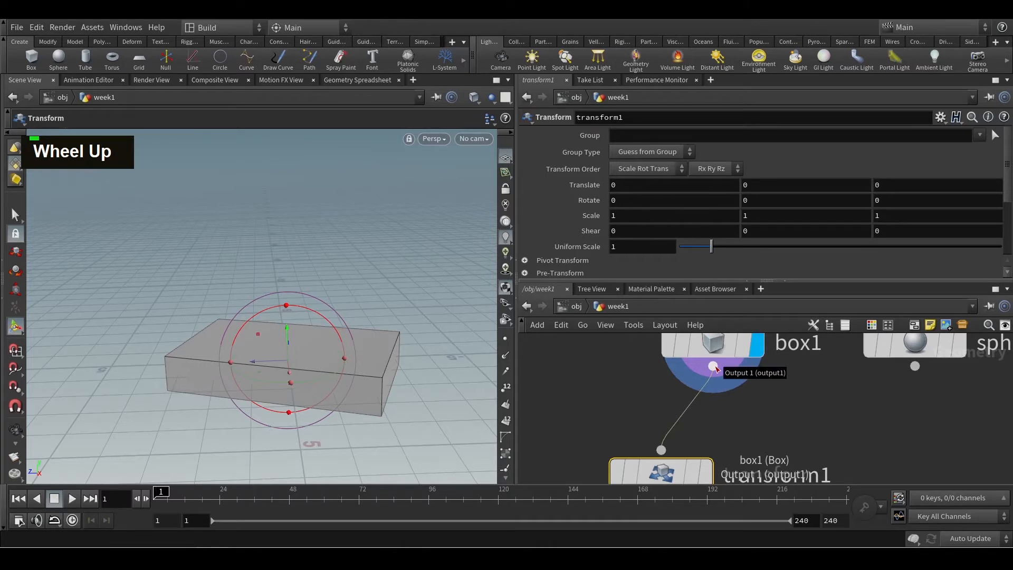
pyautogui.moveTo(663, 451)
pyautogui.scroll(-2, 801, 434)
pyautogui.moveTo(801, 434); pyautogui.dragTo(805, 394, button='middle')
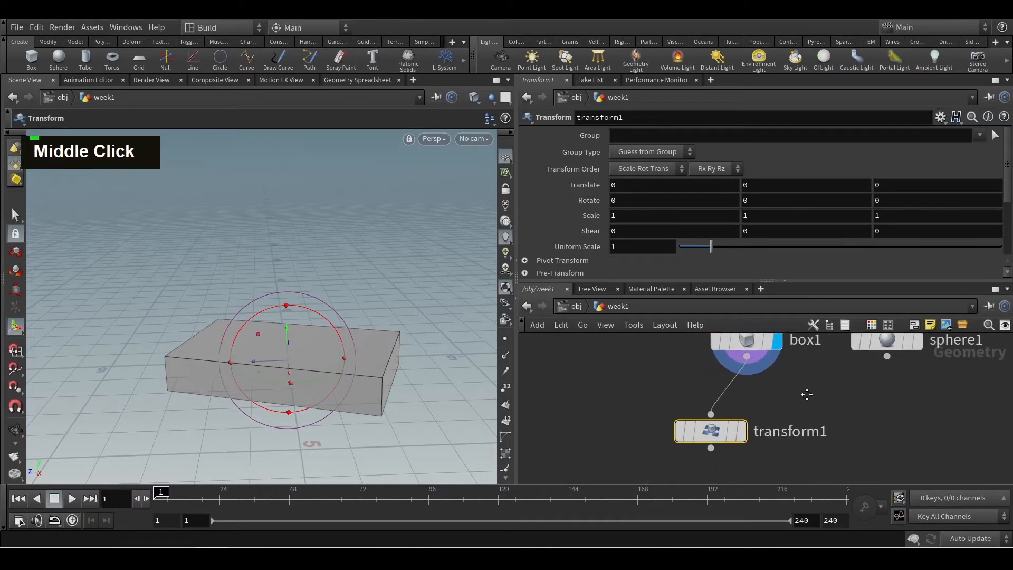
pyautogui.moveTo(734, 430)
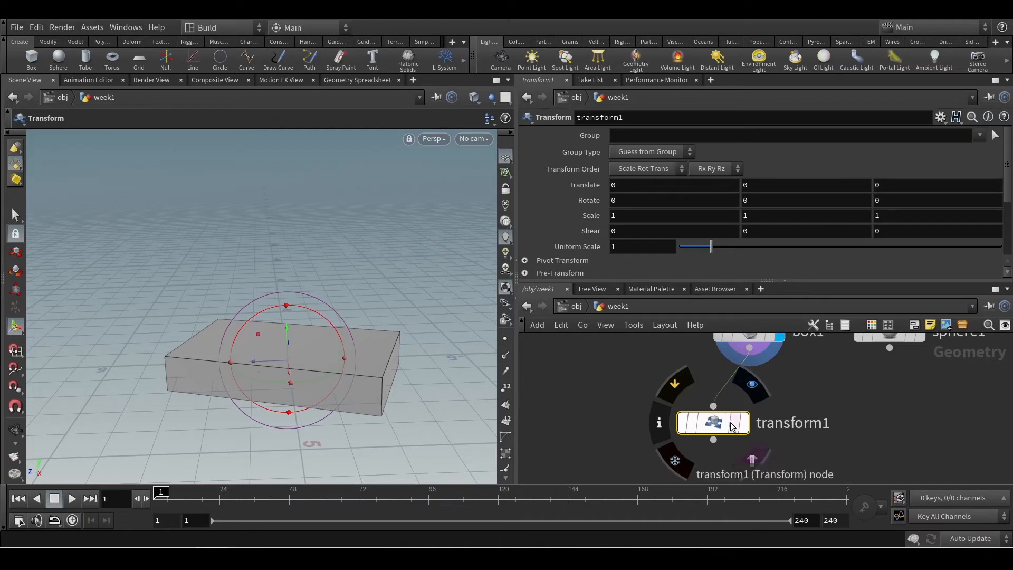
pyautogui.moveTo(726, 422); pyautogui.dragTo(762, 410)
pyautogui.moveTo(829, 381); pyautogui.dragTo(790, 407, button='middle')
pyautogui.scroll(-2, 793, 408)
pyautogui.scroll(-1, 791, 407)
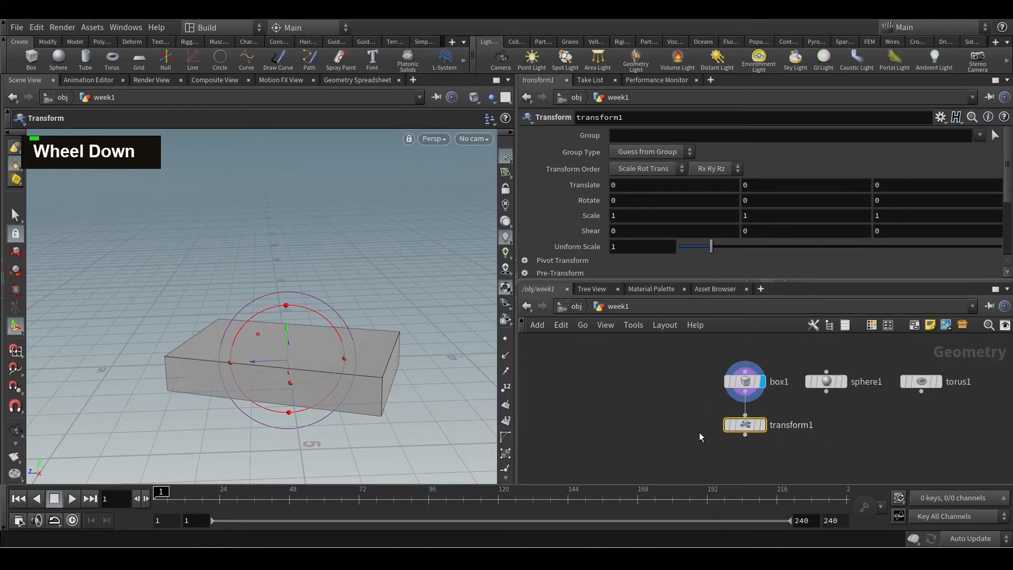
pyautogui.moveTo(744, 425)
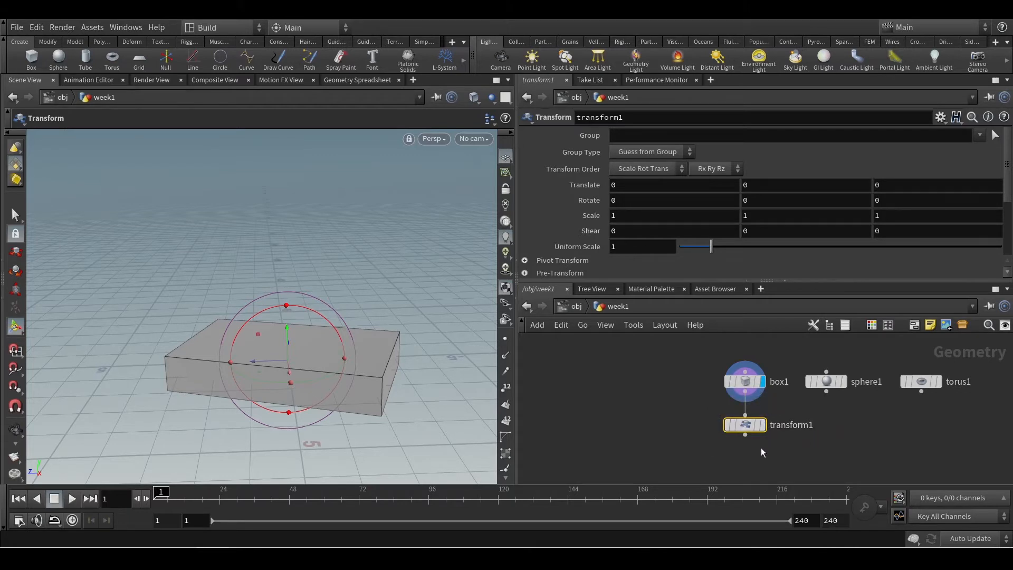
# - Add a second Transform node beneath transform1 and wire transform1's output into its input
pyautogui.rightClick(661, 451)
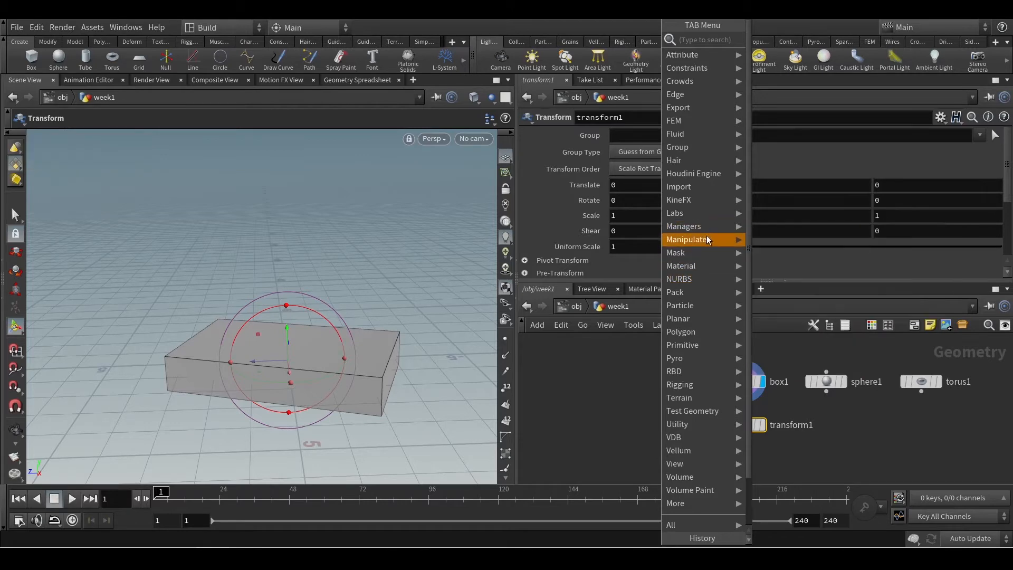
pyautogui.click(906, 404)
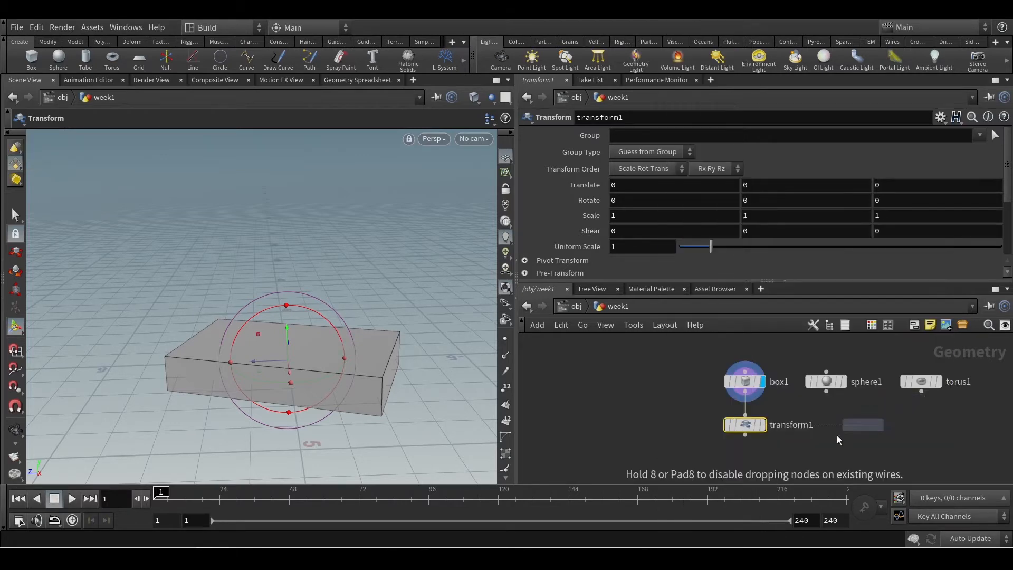
pyautogui.click(739, 453)
pyautogui.moveTo(671, 406); pyautogui.dragTo(636, 359, button='middle')
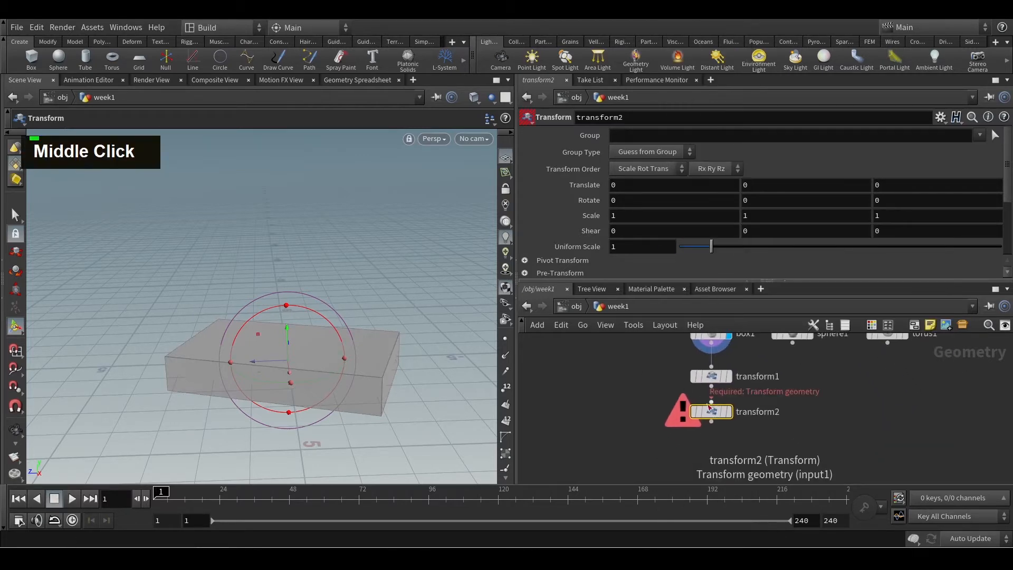
pyautogui.moveTo(713, 404); pyautogui.dragTo(714, 415)
pyautogui.click(714, 415)
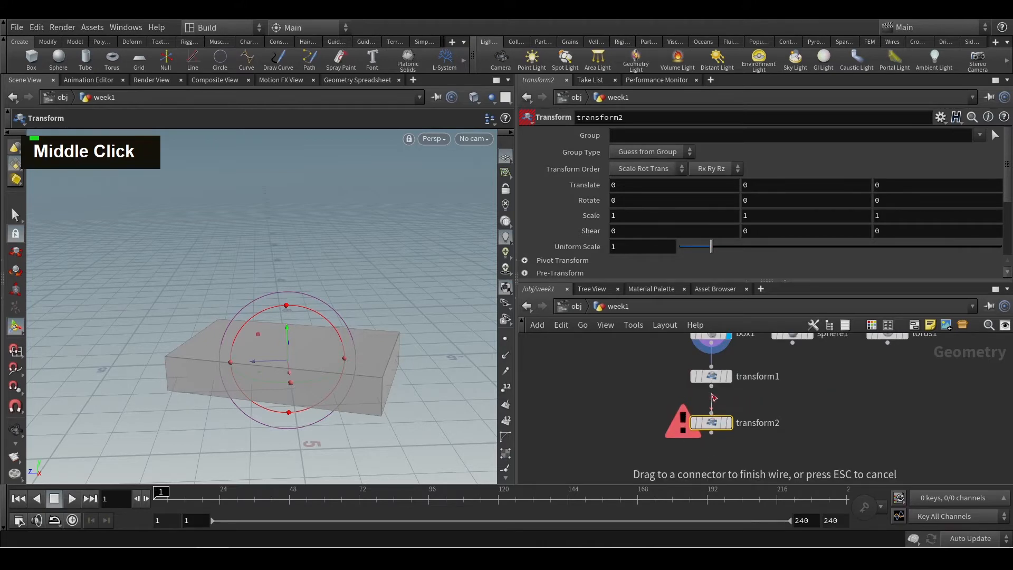
pyautogui.click(711, 387)
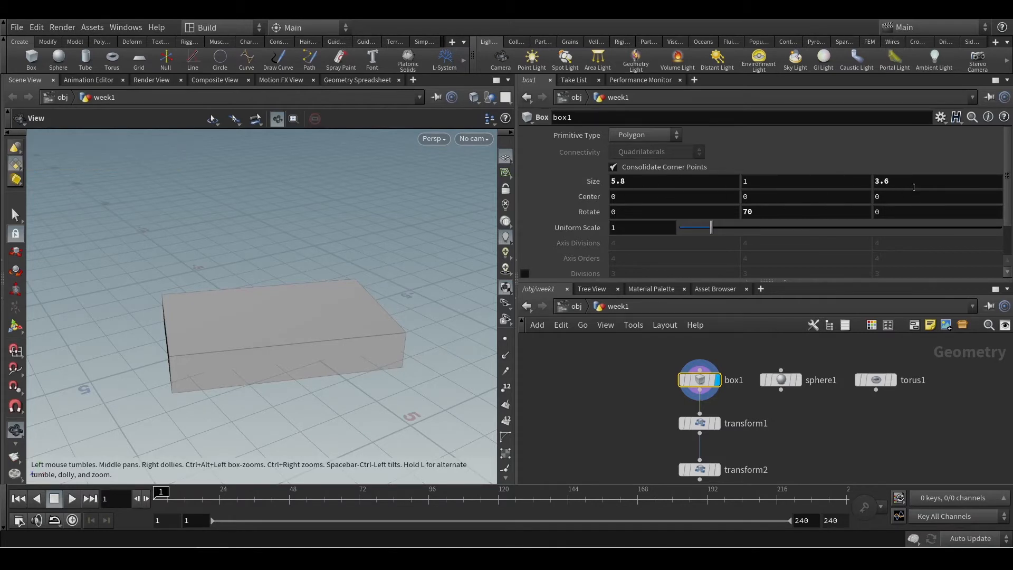
# - Revert the Size and Rotate parameters of box1 to their default values
pyautogui.rightClick(584, 183)
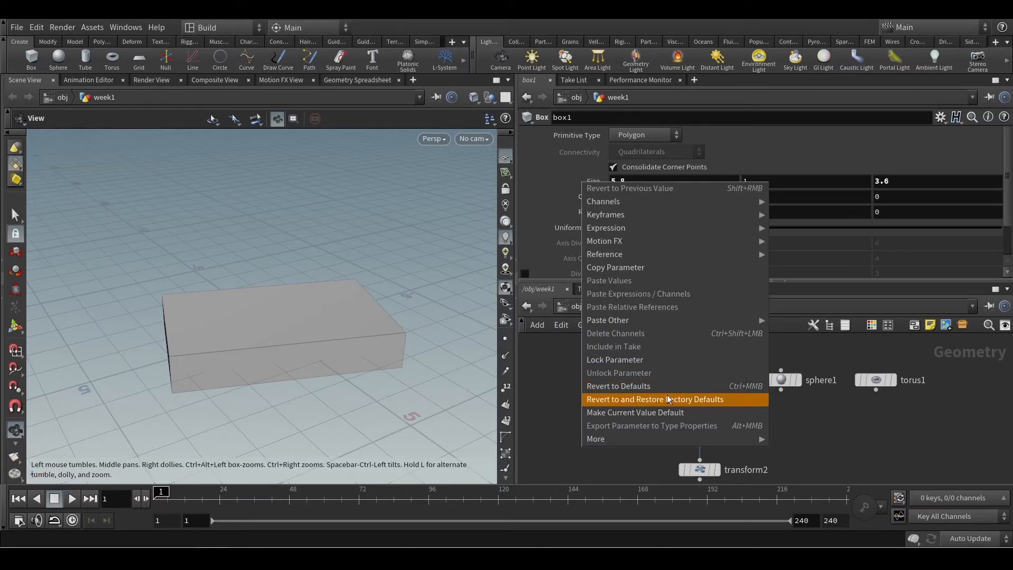
pyautogui.click(634, 388)
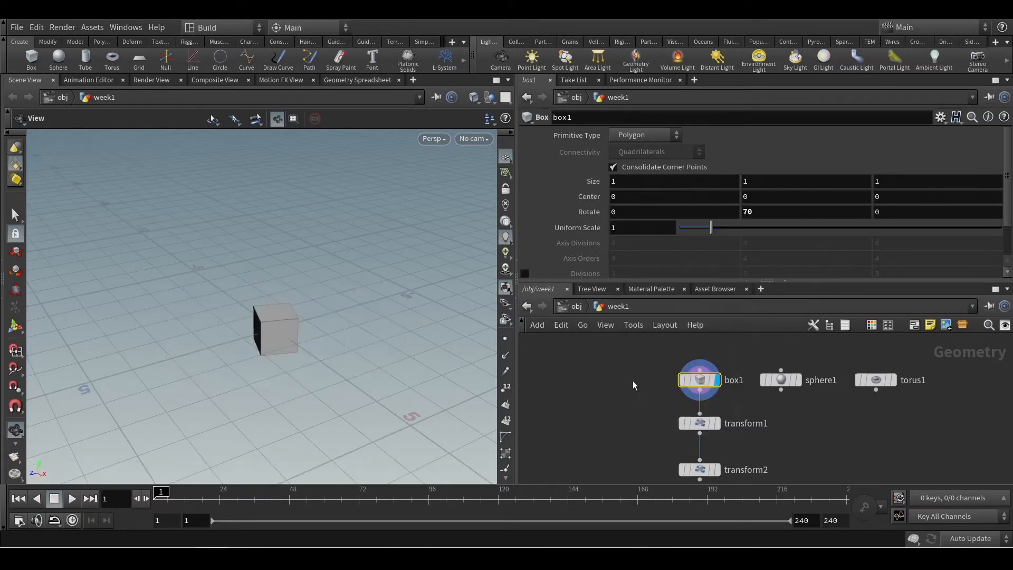
pyautogui.keyDown('ctrl'); pyautogui.middleClick(587, 213); pyautogui.keyUp('ctrl')
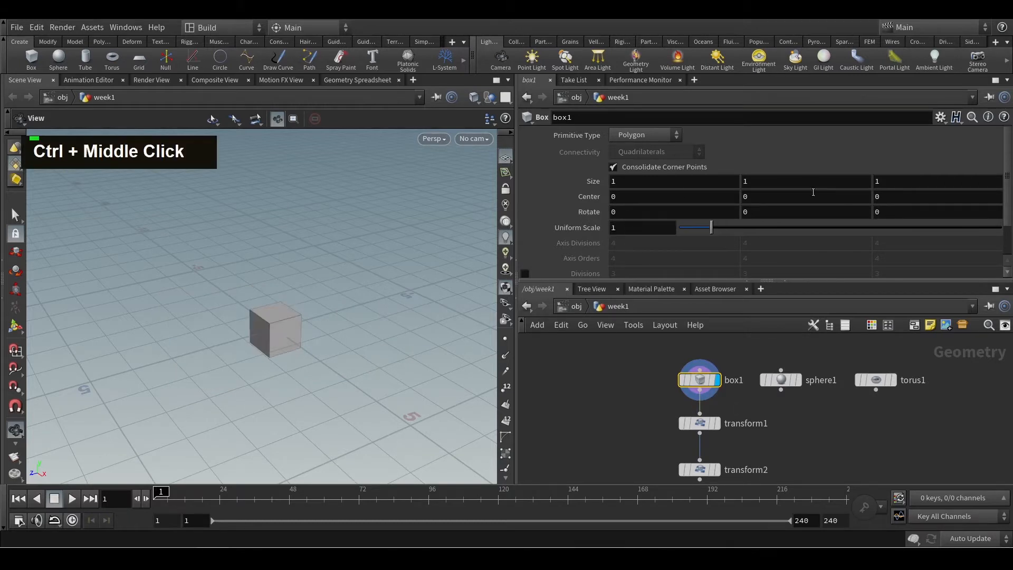
# - Display the output of transform2 in the viewport and select the transform1 node
pyautogui.keyDown('alt'); pyautogui.scroll(-2, 285, 343); pyautogui.keyUp('alt')
pyautogui.keyDown('alt'); pyautogui.moveTo(285, 343); pyautogui.dragTo(233, 350); pyautogui.keyUp('alt')
pyautogui.keyDown('alt'); pyautogui.scroll(3, 285, 322); pyautogui.keyUp('alt')
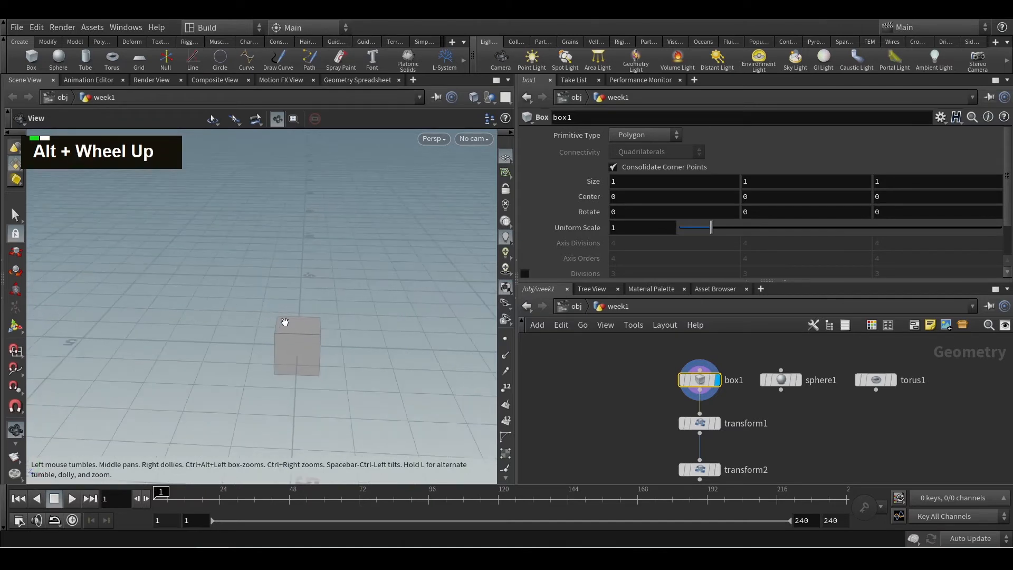
pyautogui.keyDown('alt'); pyautogui.scroll(3, 285, 321); pyautogui.keyUp('alt')
pyautogui.moveTo(621, 449); pyautogui.dragTo(602, 403, button='middle')
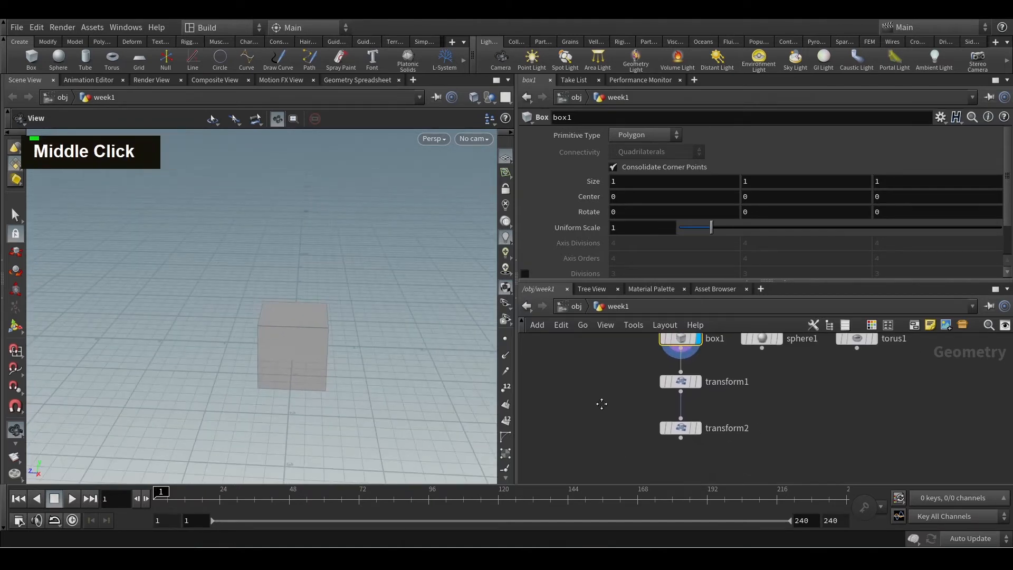
pyautogui.click(733, 389)
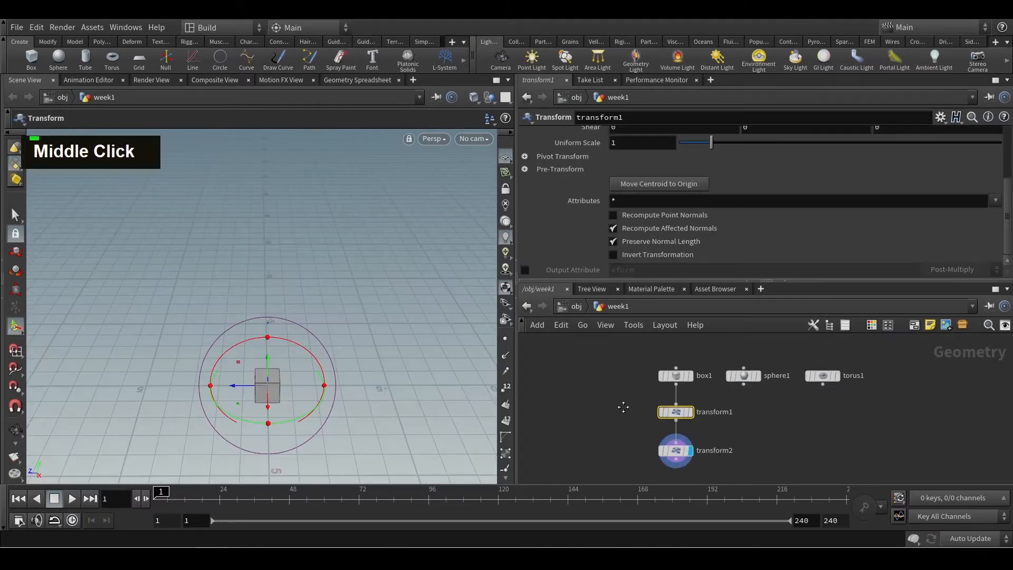
pyautogui.moveTo(623, 407); pyautogui.dragTo(621, 429, button='middle')
pyautogui.scroll(1, 678, 407)
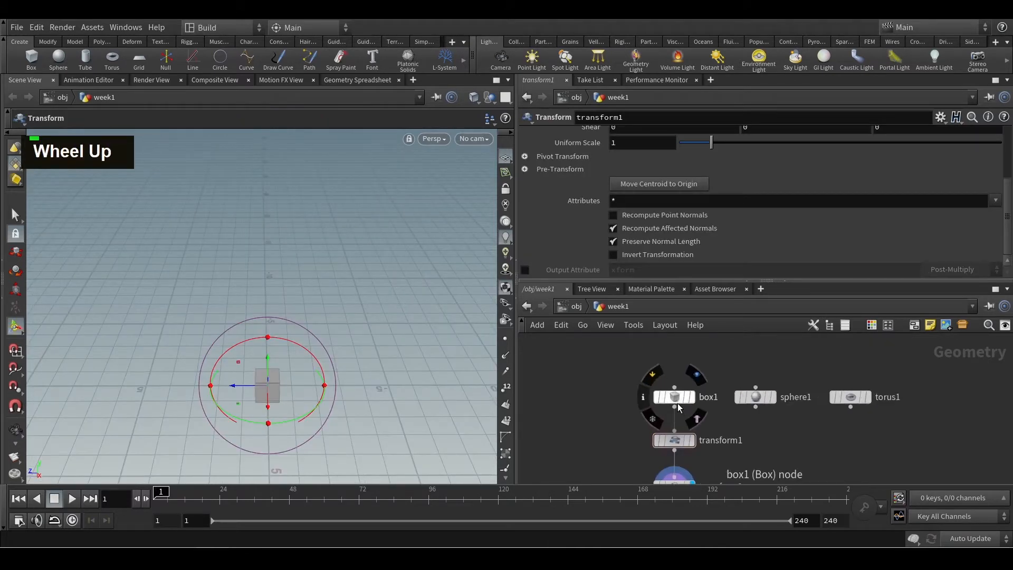
pyautogui.scroll(3, 612, 420)
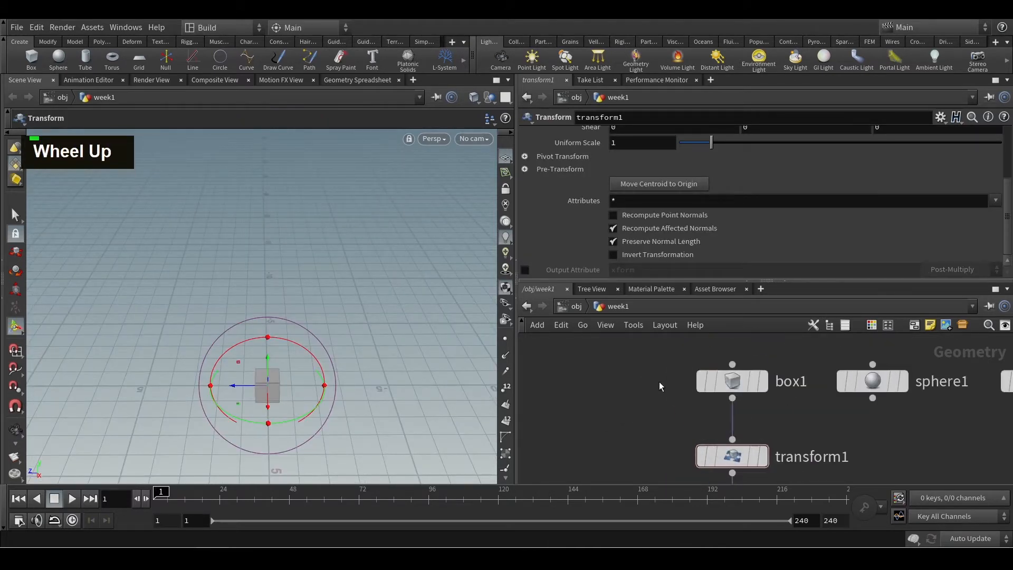
# - Try changing the X size of box1, and undo the change
pyautogui.click(739, 381)
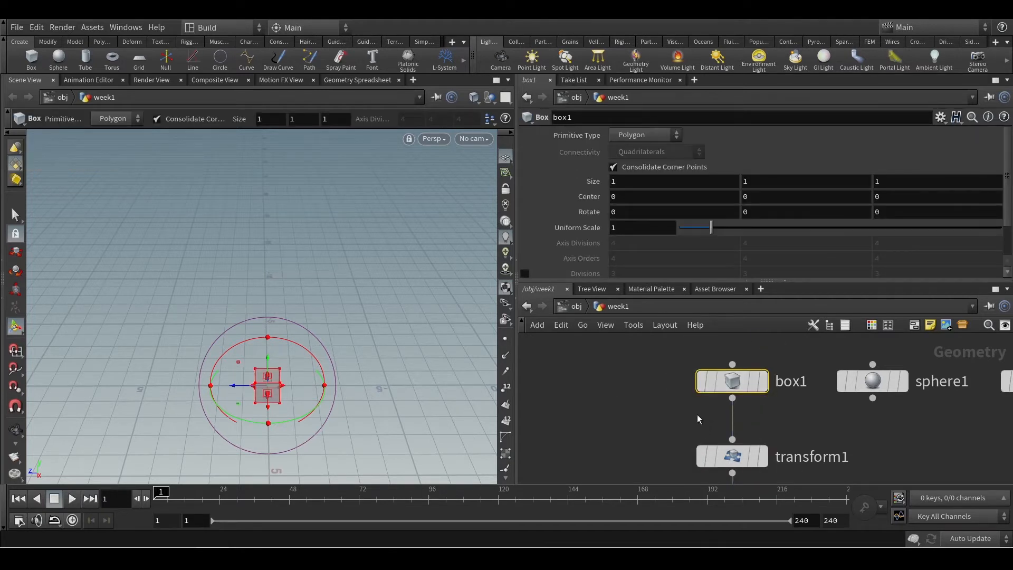
pyautogui.moveTo(642, 197); pyautogui.dragTo(601, 195, button='middle')
pyautogui.hotkey('ctrl', 'z')
# - Select the transform1 node and display its output in the viewport
pyautogui.moveTo(716, 359); pyautogui.dragTo(685, 332, button='middle')
pyautogui.scroll(-2, 636, 387)
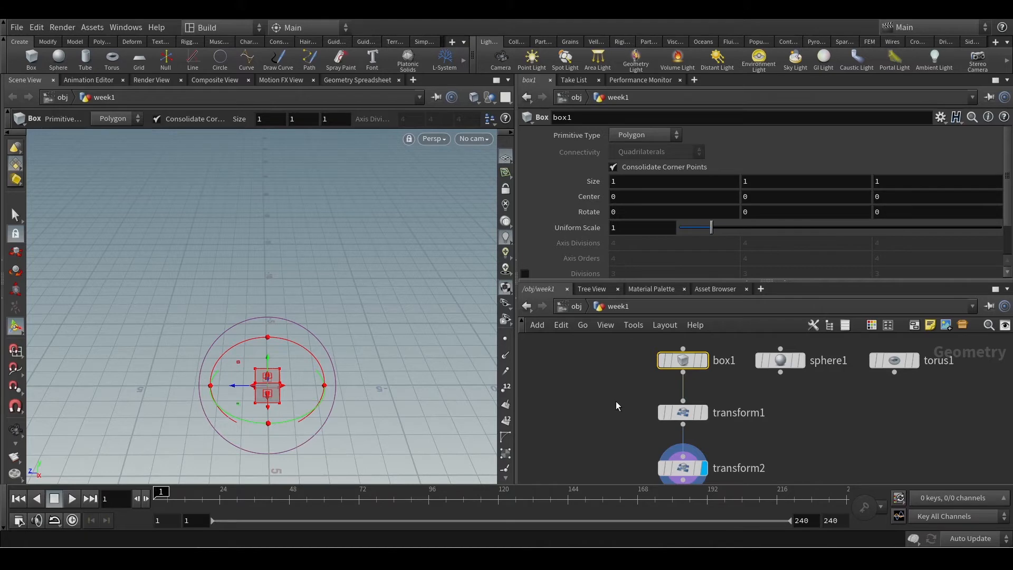
pyautogui.keyDown('alt'); pyautogui.moveTo(300, 337); pyautogui.dragTo(317, 332); pyautogui.keyUp('alt')
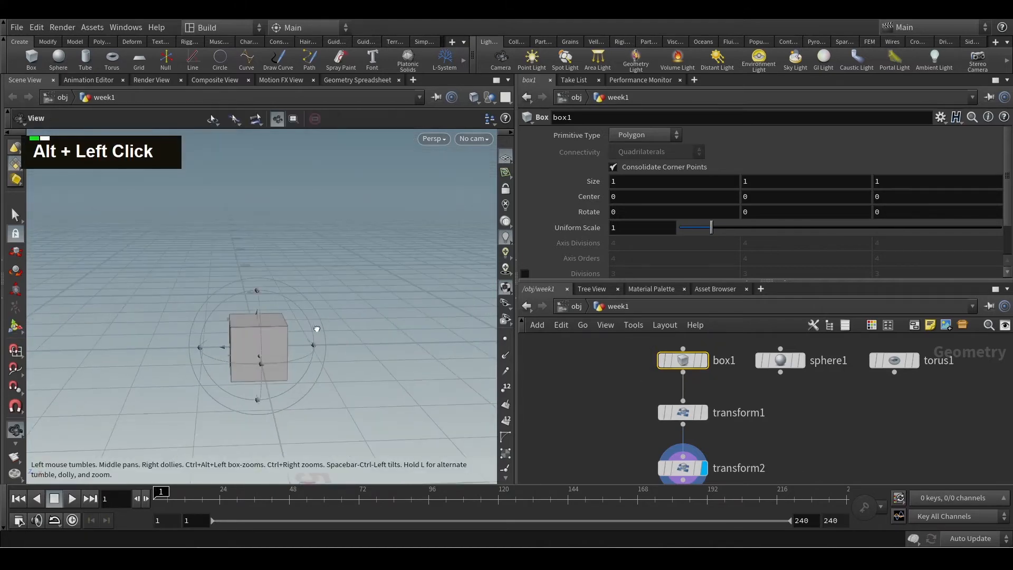
pyautogui.keyDown('alt'); pyautogui.moveTo(317, 333); pyautogui.dragTo(344, 337, button='middle'); pyautogui.keyUp('alt')
pyautogui.keyDown('alt'); pyautogui.scroll(-3, 335, 343); pyautogui.keyUp('alt')
pyautogui.keyDown('alt'); pyautogui.moveTo(335, 344); pyautogui.dragTo(294, 354); pyautogui.keyUp('alt')
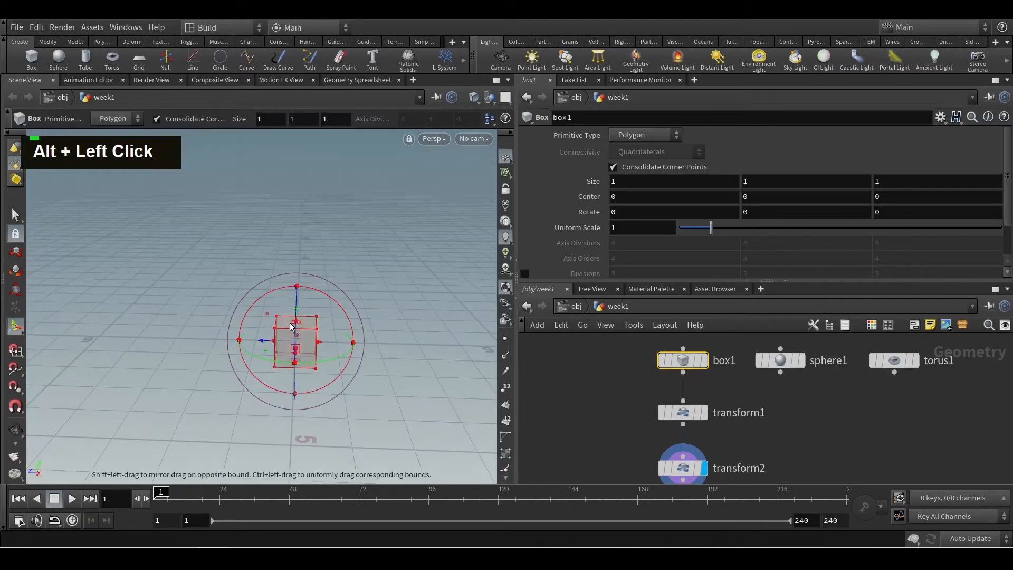
pyautogui.click(684, 413)
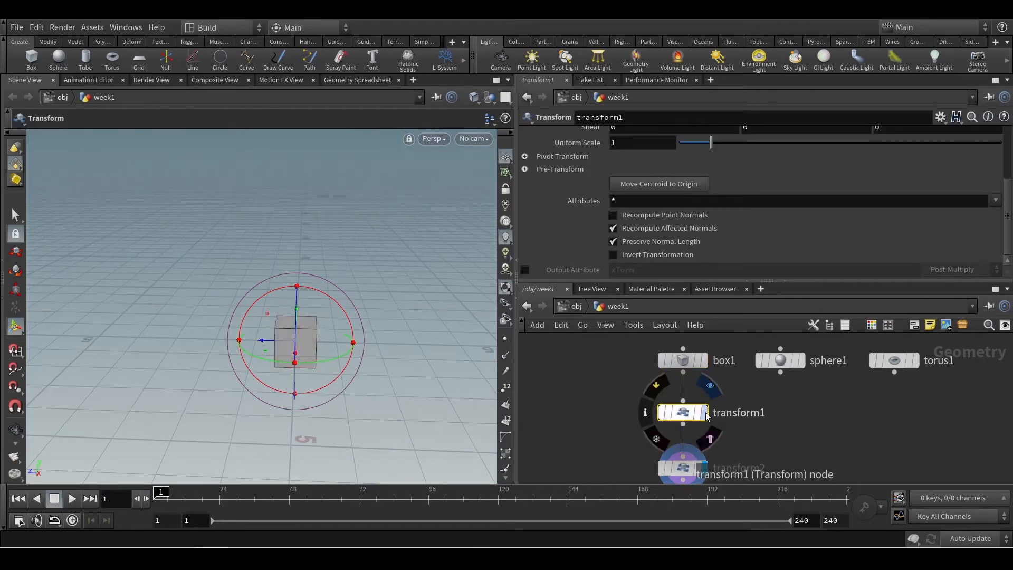
pyautogui.click(703, 414)
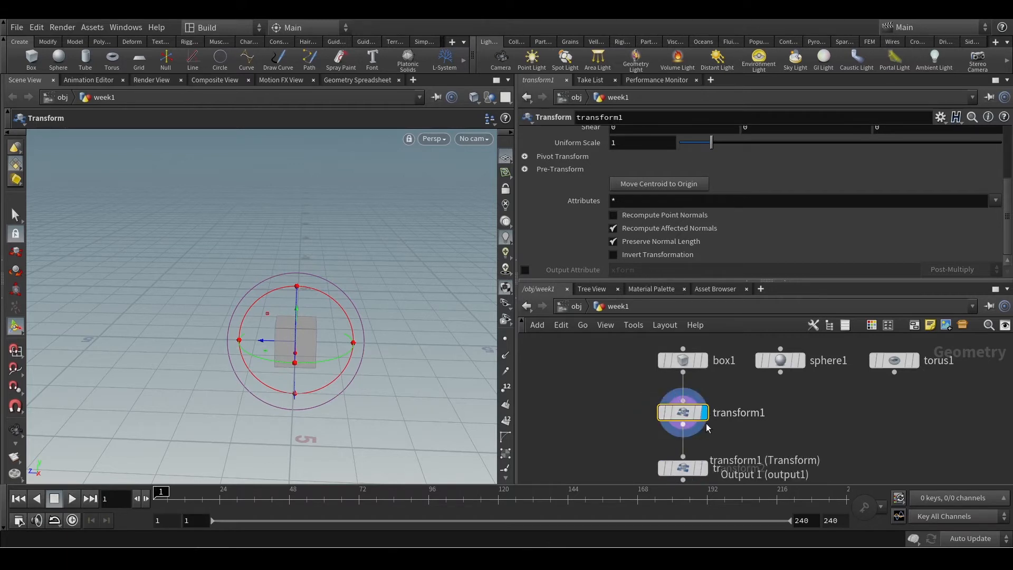
pyautogui.hotkey('ctrl', '2')
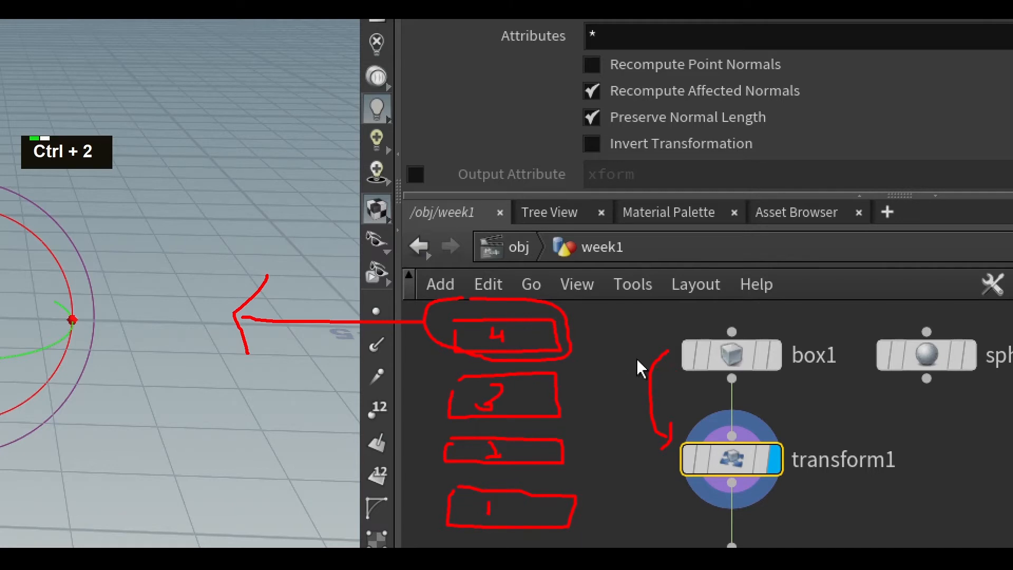
pyautogui.press('e')
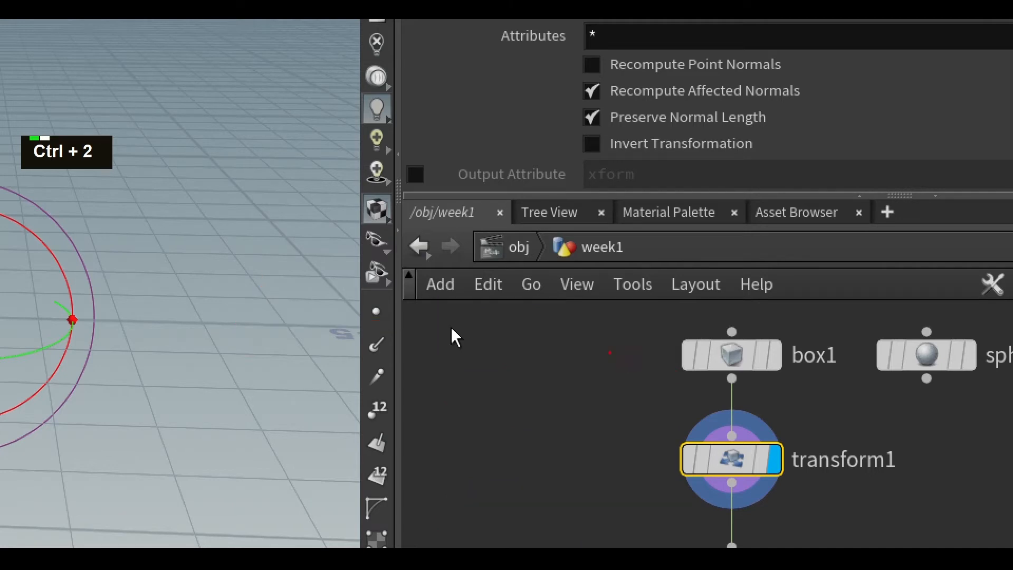
pyautogui.moveTo(606, 348)
pyautogui.mouseDown()
pyautogui.moveTo(549, 358)
pyautogui.moveTo(596, 430)
pyautogui.moveTo(589, 457)
pyautogui.moveTo(565, 458)
pyautogui.moveTo(633, 536)
pyautogui.moveTo(630, 546)
pyautogui.mouseUp()
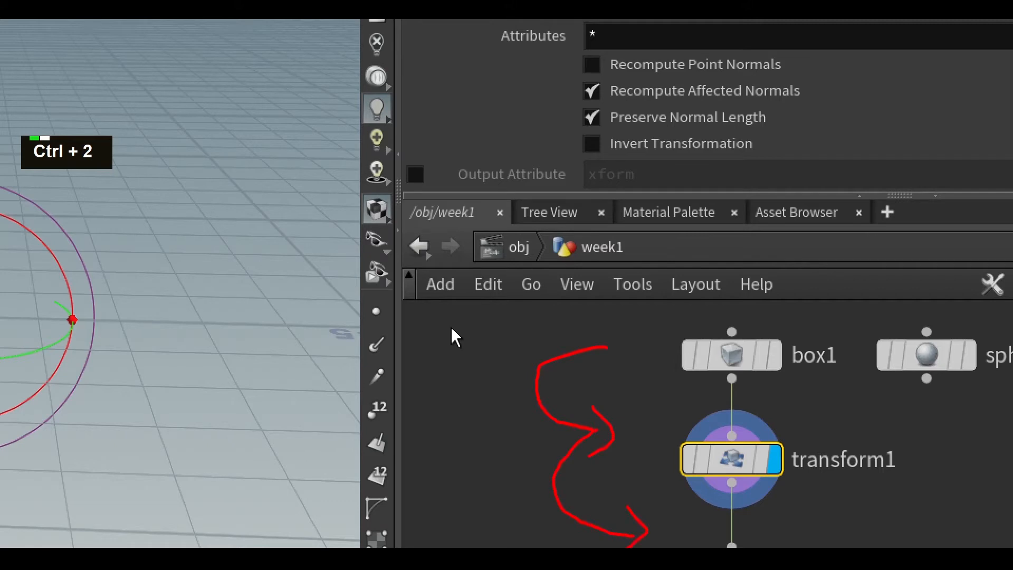
pyautogui.moveTo(796, 547); pyautogui.dragTo(855, 498)
pyautogui.moveTo(828, 335)
pyautogui.mouseDown()
pyautogui.moveTo(884, 504)
pyautogui.moveTo(830, 546)
pyautogui.mouseUp()
# - Set the Y Translate of transform1 to 3
pyautogui.moveTo(808, 454); pyautogui.dragTo(808, 462, button='middle')
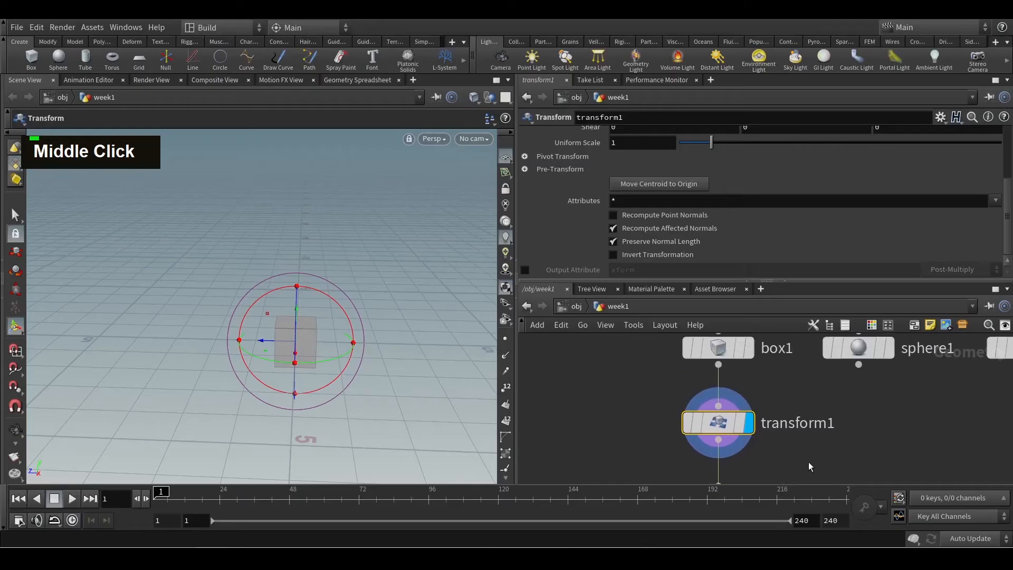
pyautogui.moveTo(797, 394); pyautogui.dragTo(816, 358, button='middle')
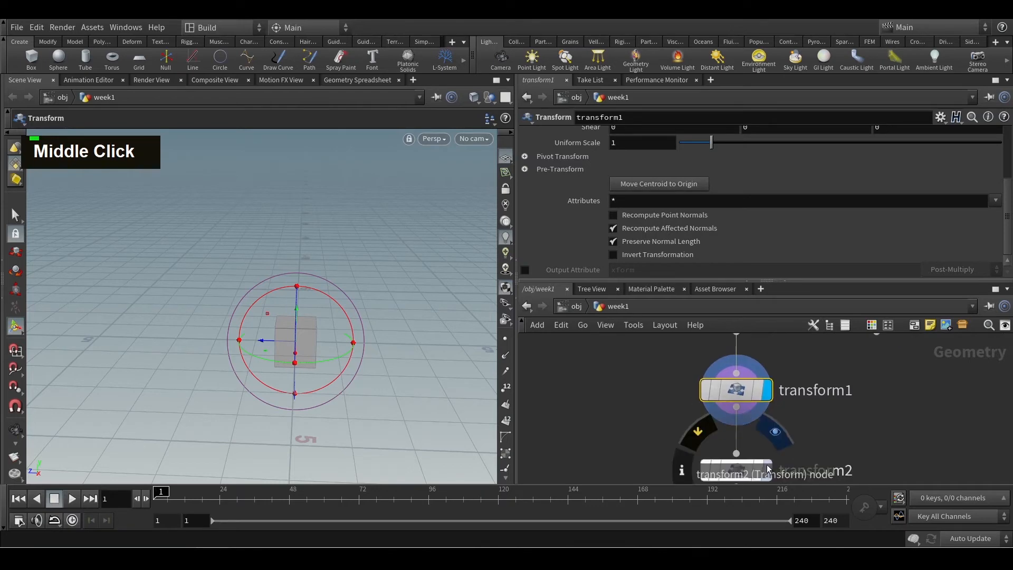
pyautogui.moveTo(826, 416); pyautogui.dragTo(830, 454, button='middle')
pyautogui.moveTo(807, 400); pyautogui.dragTo(809, 418, button='middle')
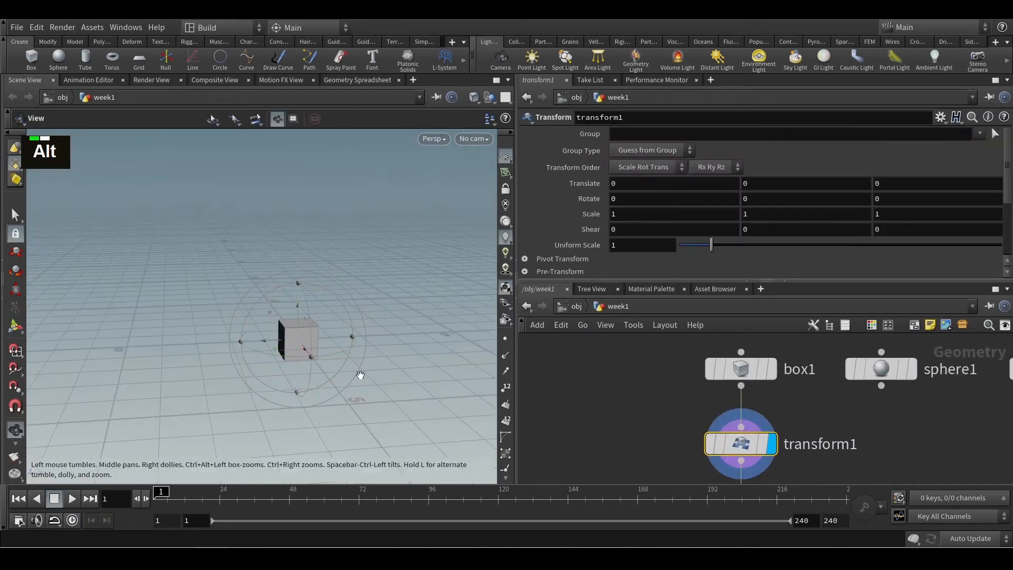
pyautogui.keyDown('alt'); pyautogui.moveTo(358, 376); pyautogui.dragTo(323, 377); pyautogui.keyUp('alt')
pyautogui.press('Return')
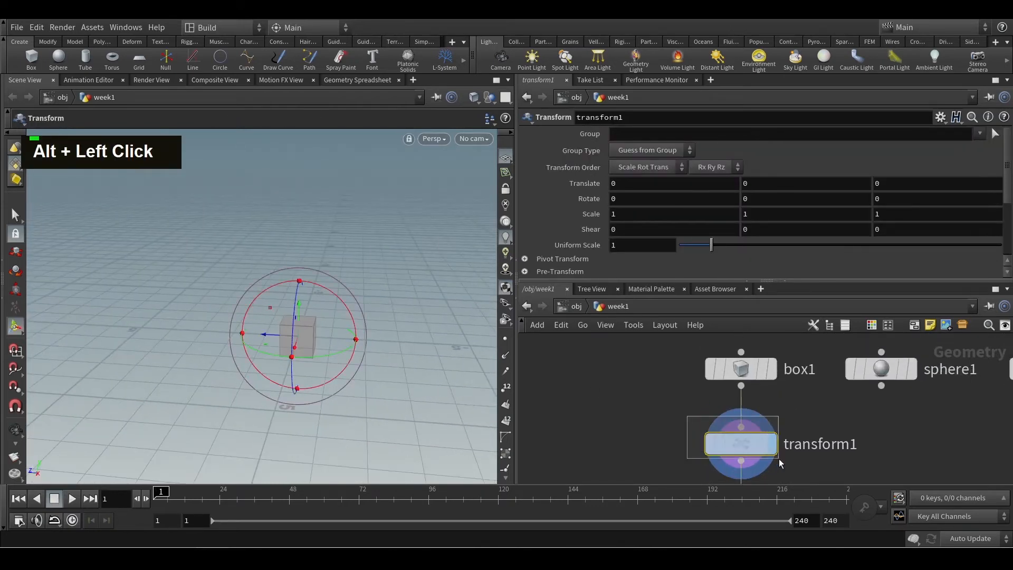
pyautogui.click(763, 183)
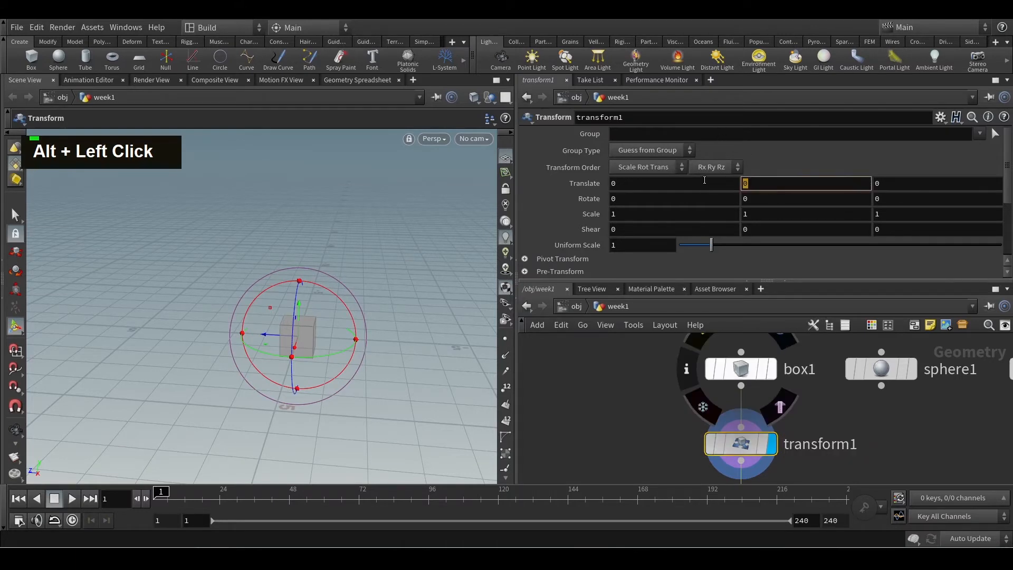
pyautogui.write('4')
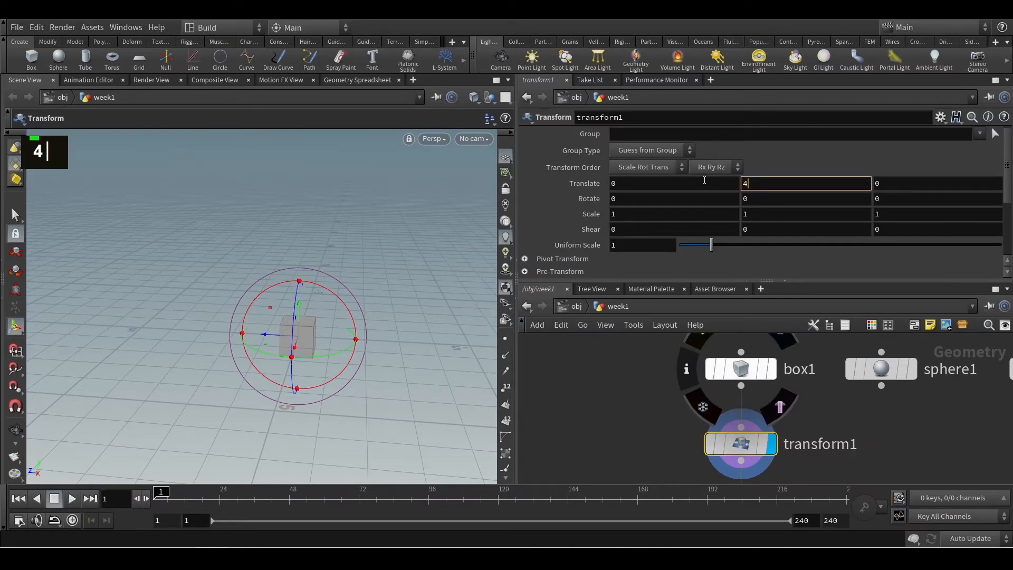
pyautogui.press('BackSpace')
pyautogui.write('3')
pyautogui.press('Return')
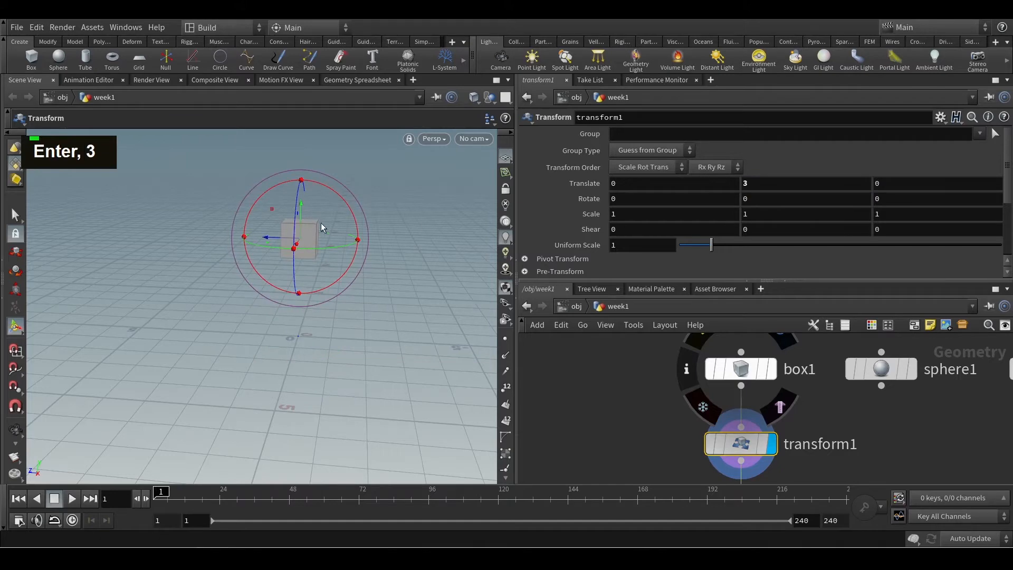
# - Rename the transform1 node as POS
pyautogui.press('alt')
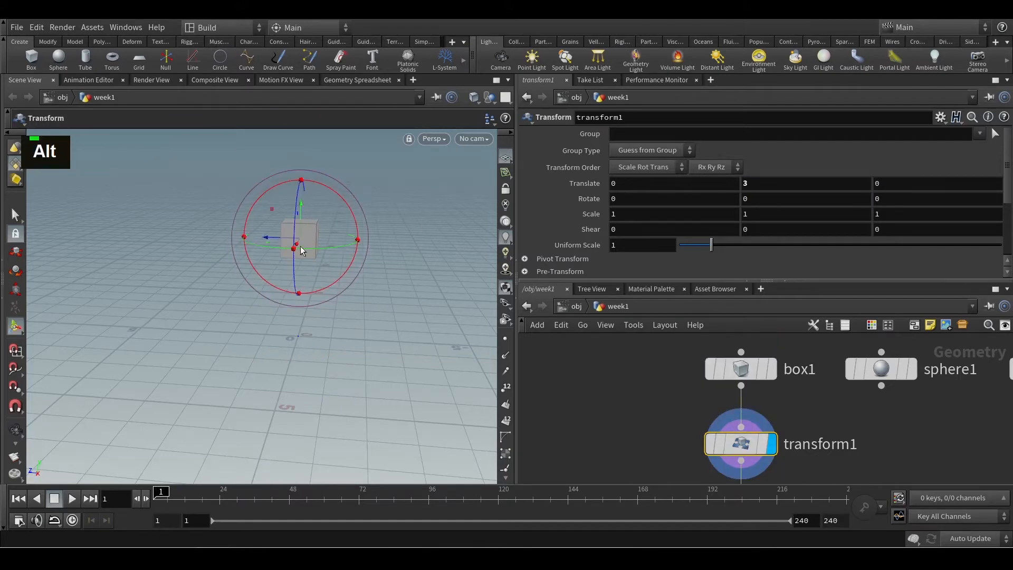
pyautogui.moveTo(302, 251)
pyautogui.keyDown('alt'); pyautogui.mouseDown()
pyautogui.moveTo(337, 274)
pyautogui.moveTo(306, 253)
pyautogui.mouseUp(); pyautogui.keyUp('alt')
pyautogui.moveTo(626, 428); pyautogui.dragTo(610, 382, button='middle')
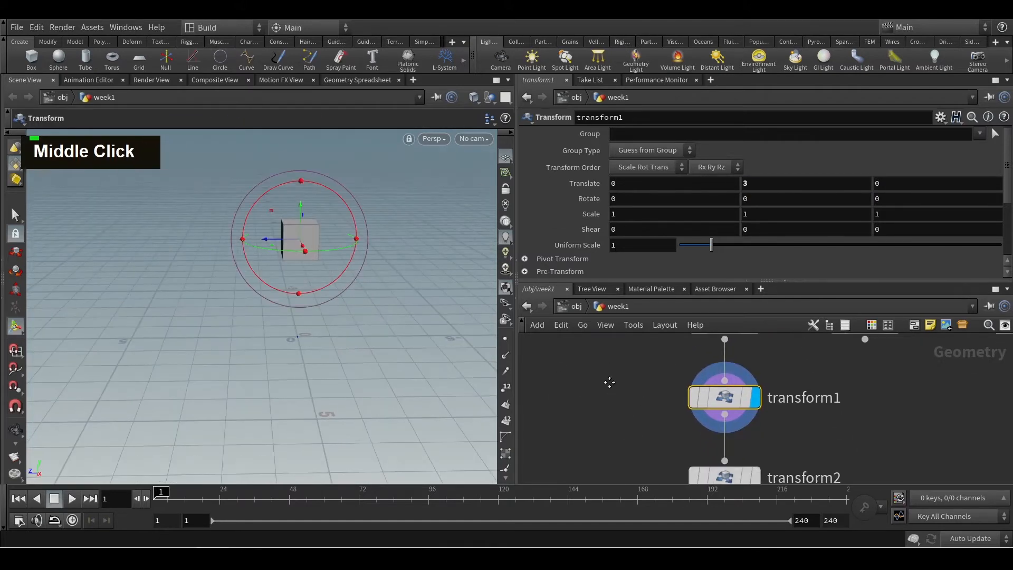
pyautogui.doubleClick(850, 404)
pyautogui.write('POS')
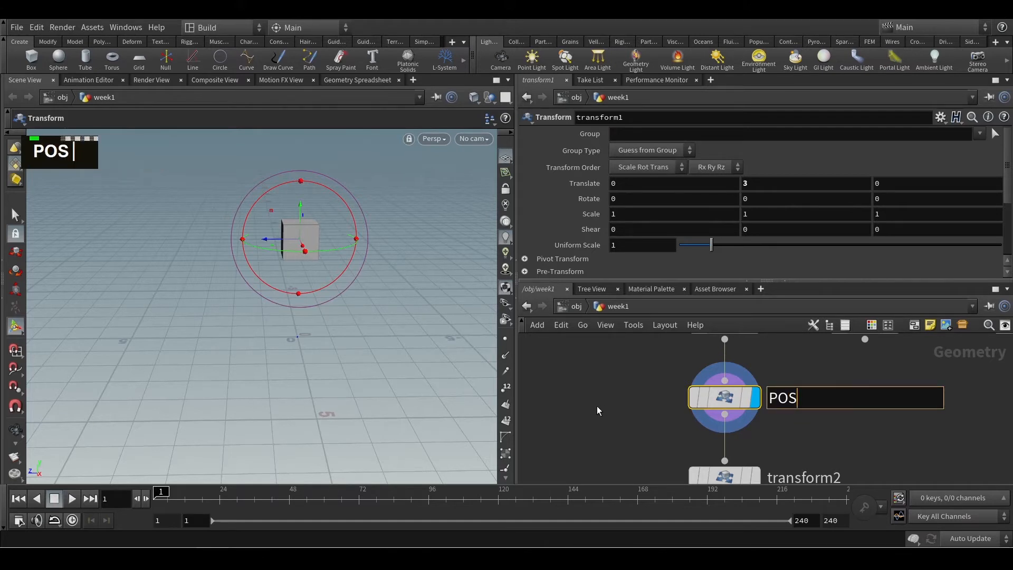
pyautogui.press('Return')
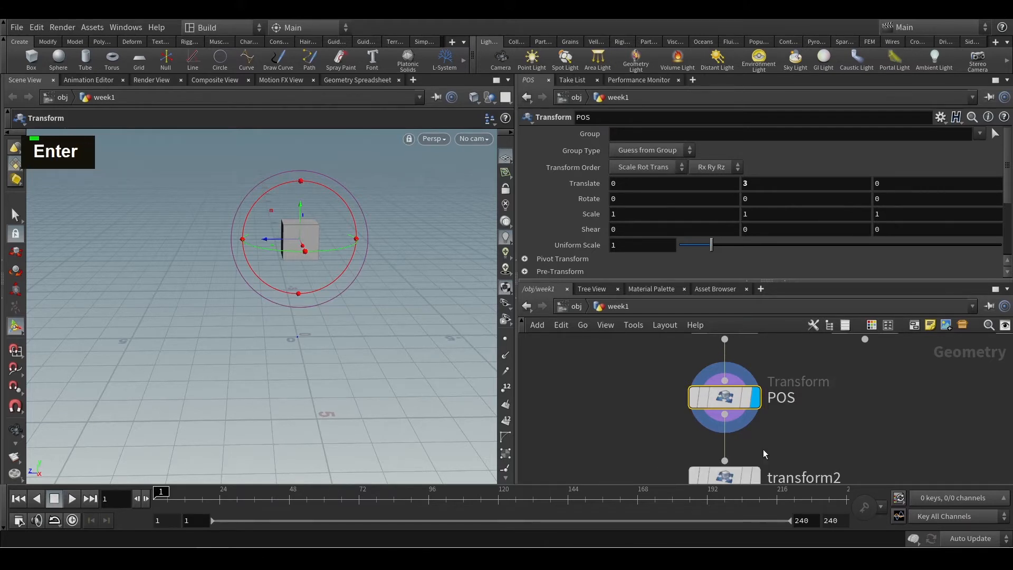
# - Select transform2, display its output and rotate it to about -2.44 around X
pyautogui.moveTo(737, 473); pyautogui.dragTo(700, 406, button='middle')
pyautogui.click(692, 409)
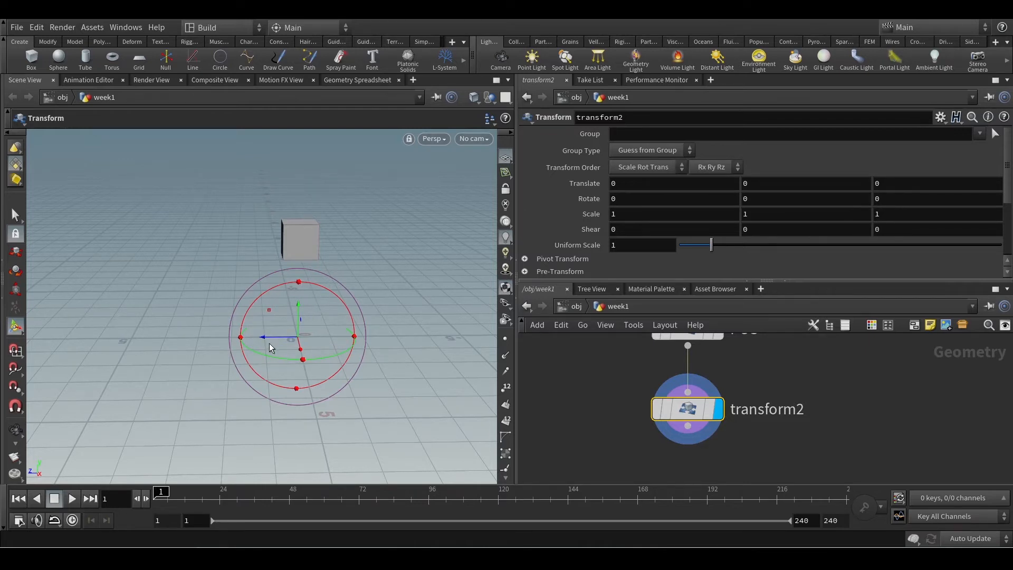
pyautogui.keyDown('alt'); pyautogui.scroll(-2, 364, 338); pyautogui.keyUp('alt')
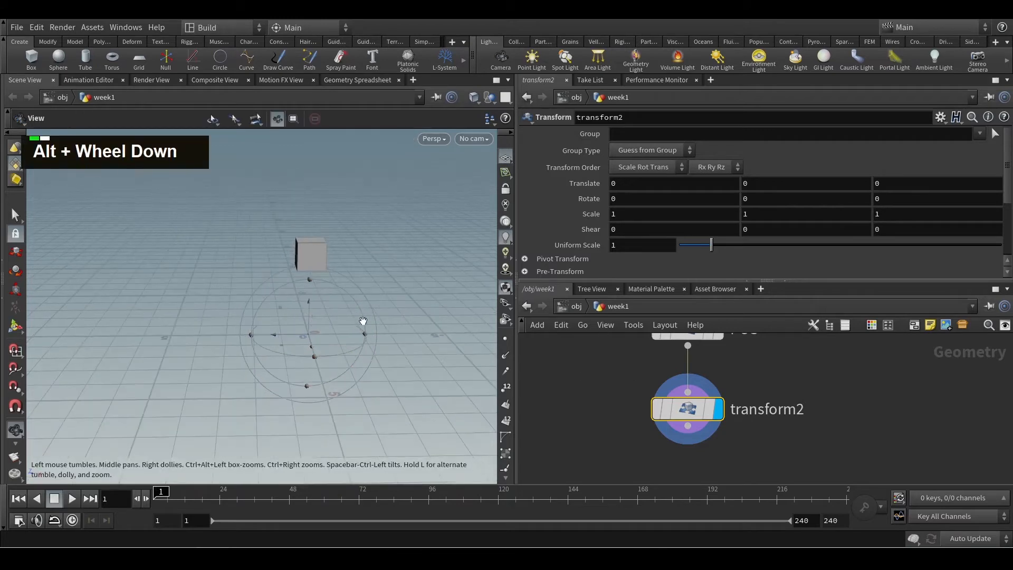
pyautogui.keyDown('alt'); pyautogui.moveTo(364, 323); pyautogui.dragTo(338, 222); pyautogui.keyUp('alt')
# - Set the size of box1 to 4.5 by 0.2 by 0.23, making a long thin bar
pyautogui.moveTo(595, 343); pyautogui.dragTo(591, 425, button='middle')
pyautogui.scroll(-3, 591, 425)
pyautogui.click(661, 363)
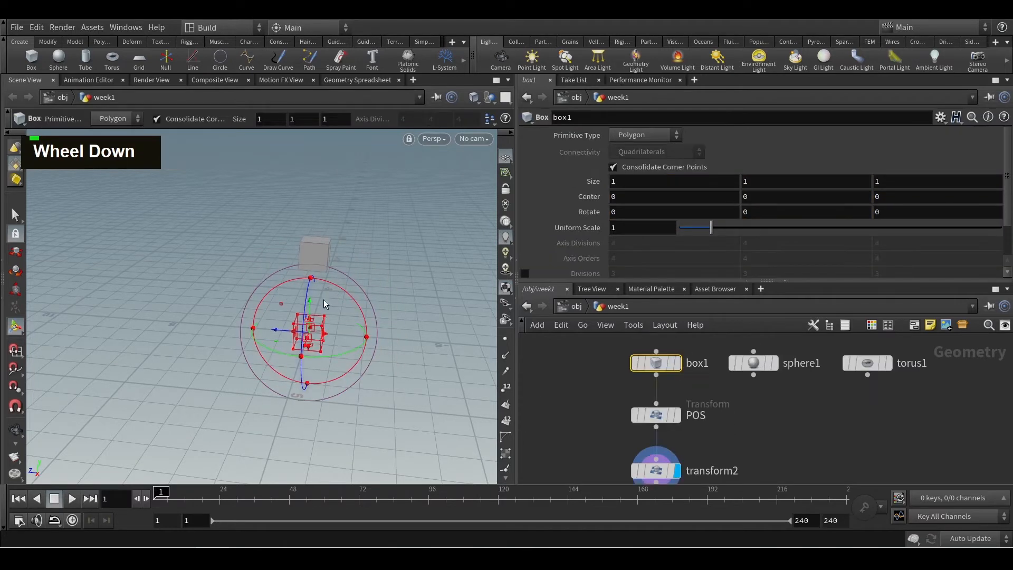
pyautogui.moveTo(635, 183); pyautogui.dragTo(724, 179, button='middle')
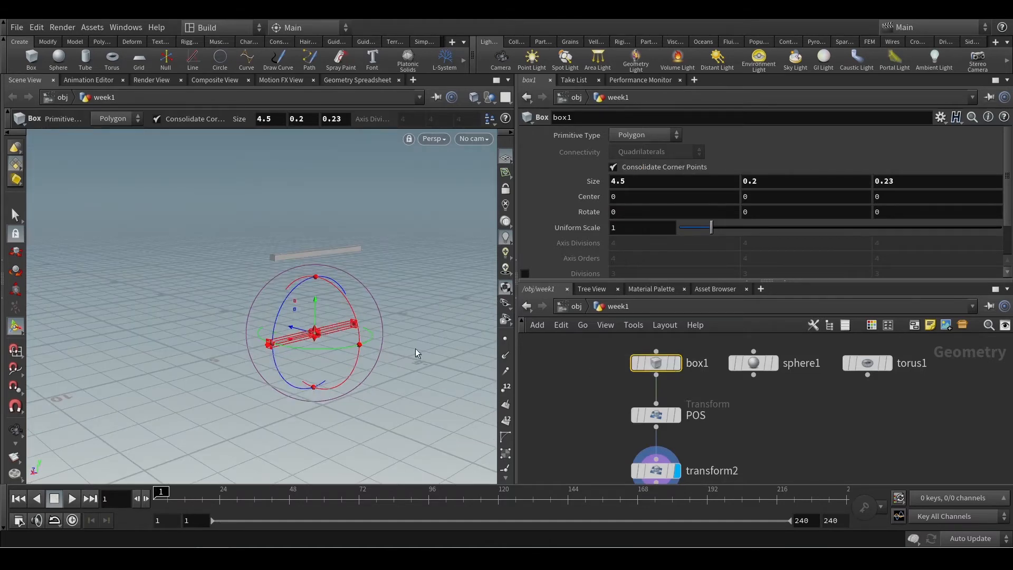
# - Try rotating the bar further around X with the transform2 handle, and undo that rotation
pyautogui.moveTo(587, 421); pyautogui.dragTo(574, 362, button='middle')
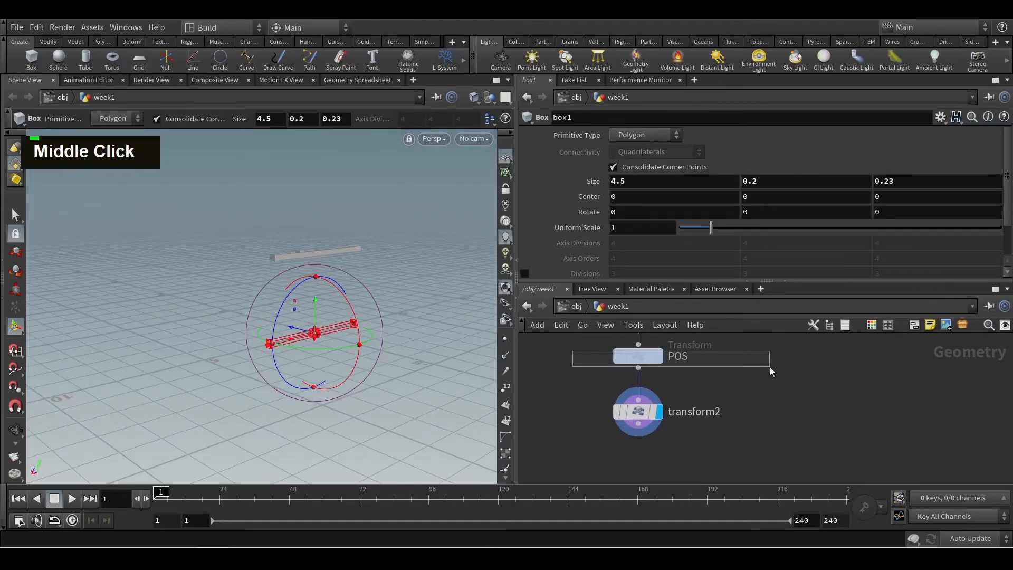
pyautogui.click(638, 356)
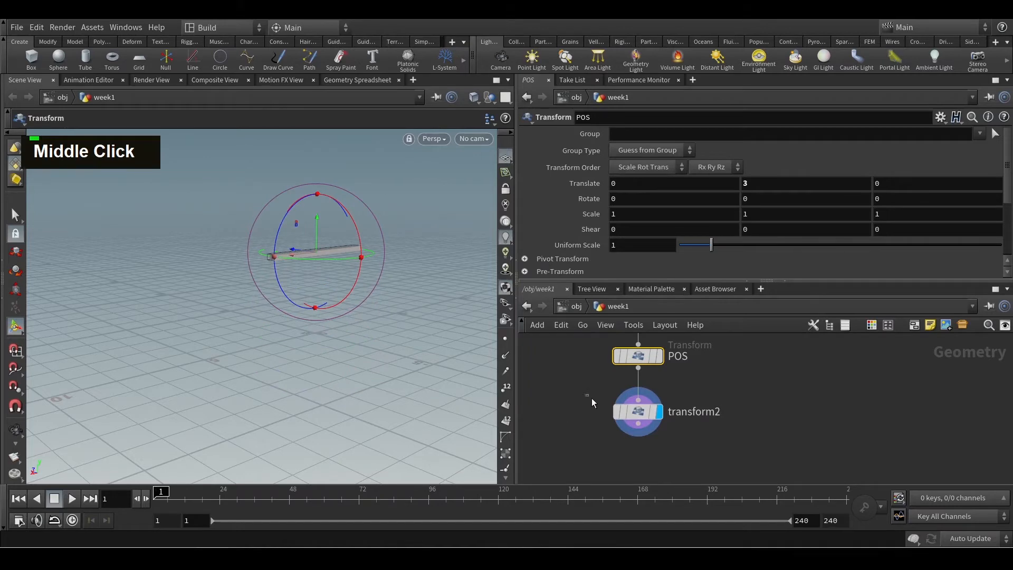
pyautogui.click(622, 413)
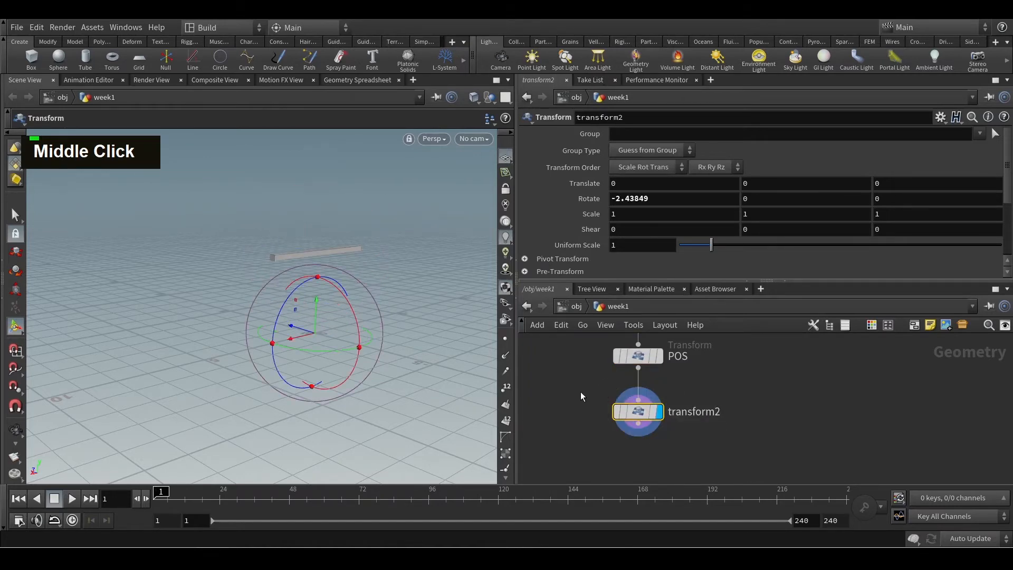
pyautogui.keyDown('alt'); pyautogui.moveTo(391, 344); pyautogui.dragTo(399, 317); pyautogui.keyUp('alt')
pyautogui.keyDown('alt'); pyautogui.moveTo(400, 317); pyautogui.dragTo(383, 346, button='middle'); pyautogui.keyUp('alt')
pyautogui.keyDown('alt'); pyautogui.moveTo(385, 366); pyautogui.dragTo(406, 329); pyautogui.keyUp('alt')
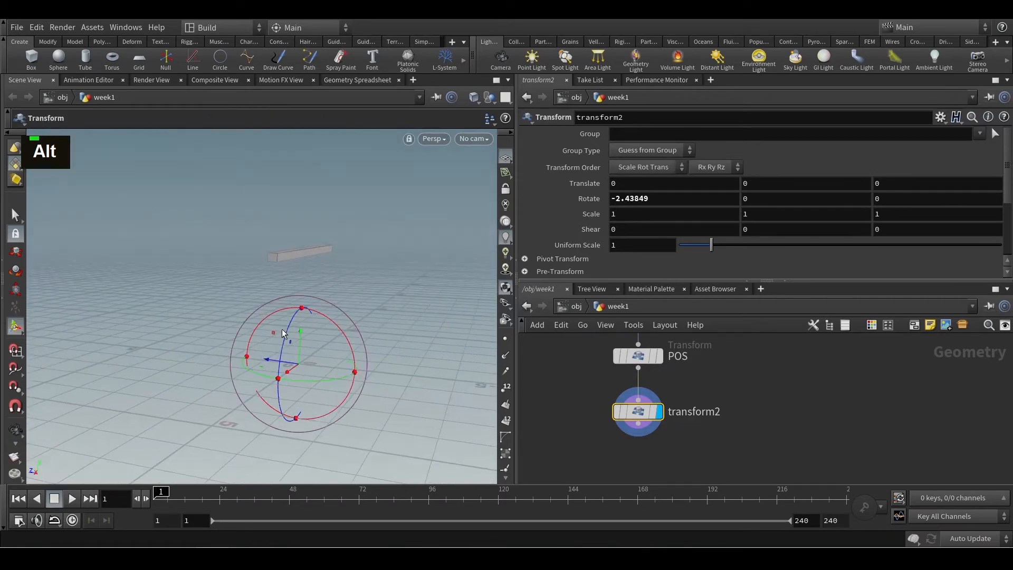
pyautogui.moveTo(340, 328); pyautogui.dragTo(338, 401)
pyautogui.hotkey('ctrl', 'z')
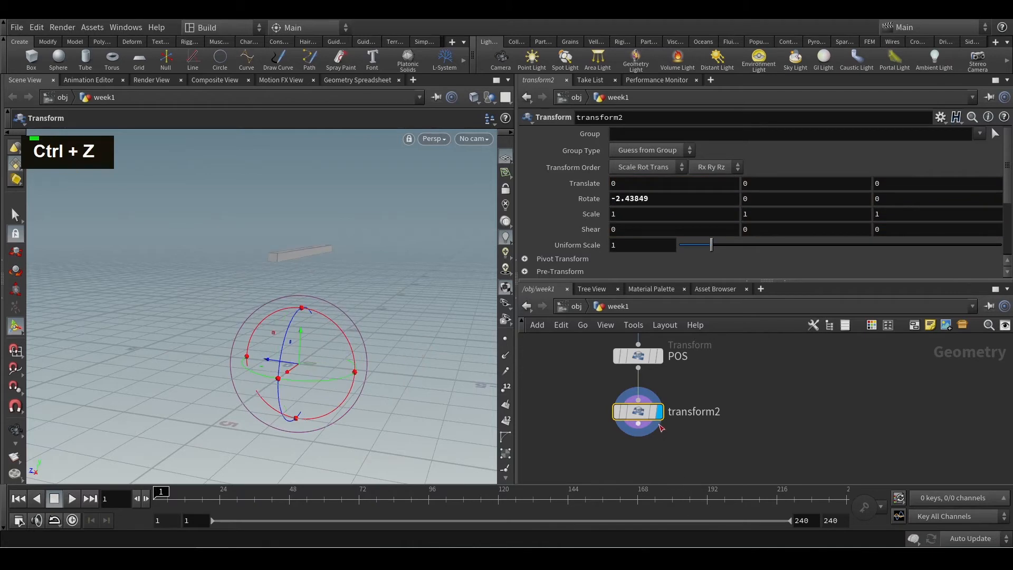
# - Rename the transform2 node as ROT
pyautogui.doubleClick(710, 417)
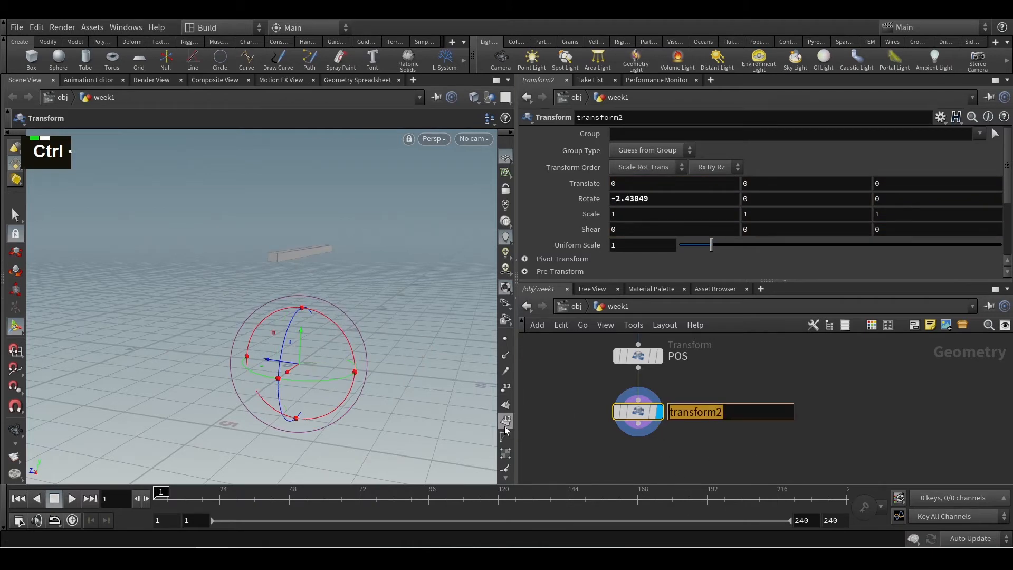
pyautogui.write('ROT')
pyautogui.hotkey('shift', 'Return')
pyautogui.press('t')
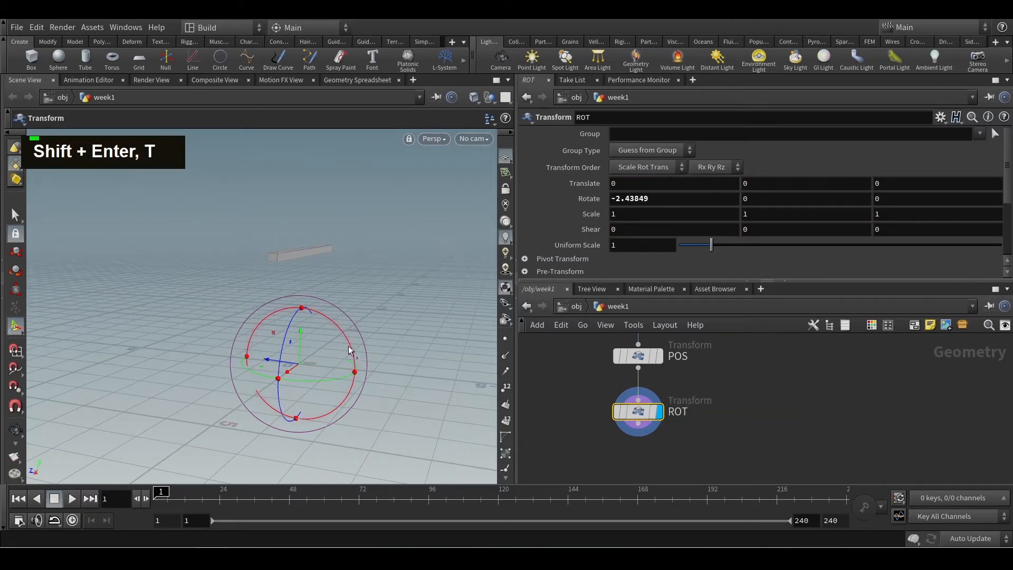
# - Try rotating the bar around X to about -105 with the ROT node's handle, and undo that rotation
pyautogui.moveTo(319, 314); pyautogui.dragTo(346, 396)
pyautogui.hotkey('ctrl', 'z')
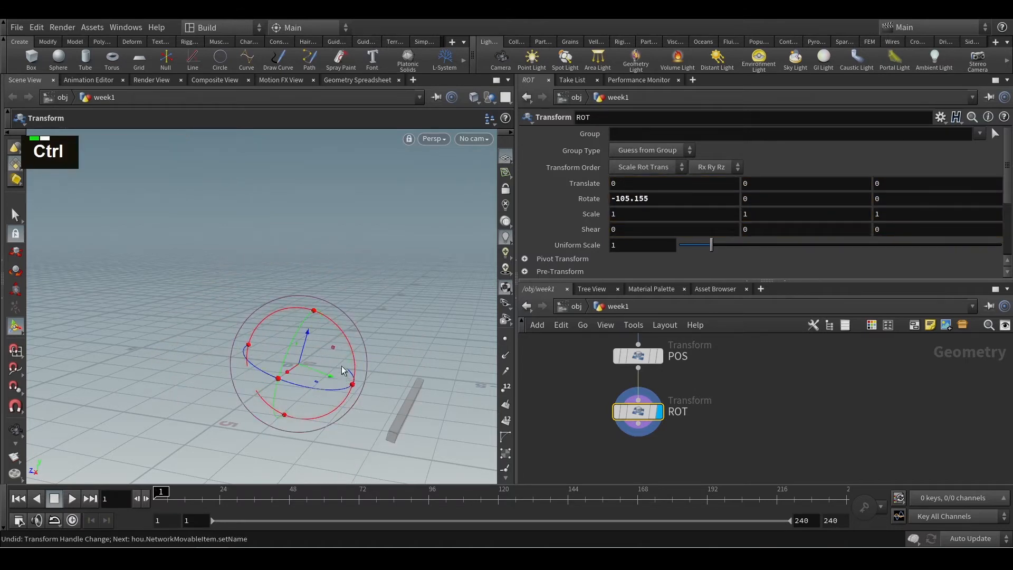
# - Set the X rotation of the ROT node to 0 at frame 1
pyautogui.keyDown('alt'); pyautogui.scroll(-4, 651, 435); pyautogui.keyUp('alt')
pyautogui.keyDown('alt'); pyautogui.click(649, 444); pyautogui.keyUp('alt')
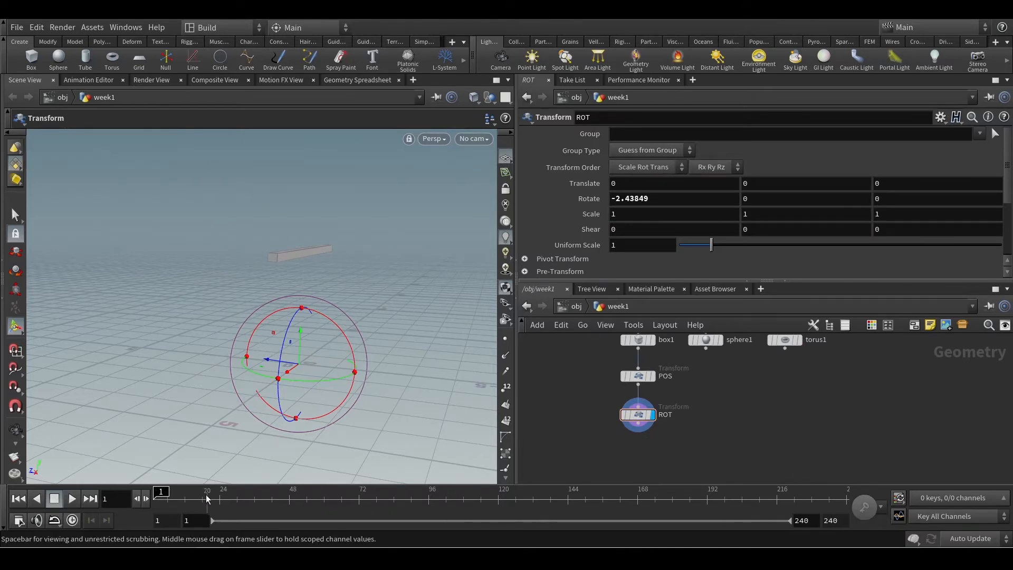
pyautogui.moveTo(163, 496)
pyautogui.mouseDown()
pyautogui.moveTo(614, 501)
pyautogui.moveTo(391, 504)
pyautogui.moveTo(573, 511)
pyautogui.moveTo(840, 499)
pyautogui.moveTo(164, 499)
pyautogui.moveTo(815, 492)
pyautogui.moveTo(145, 490)
pyautogui.mouseUp()
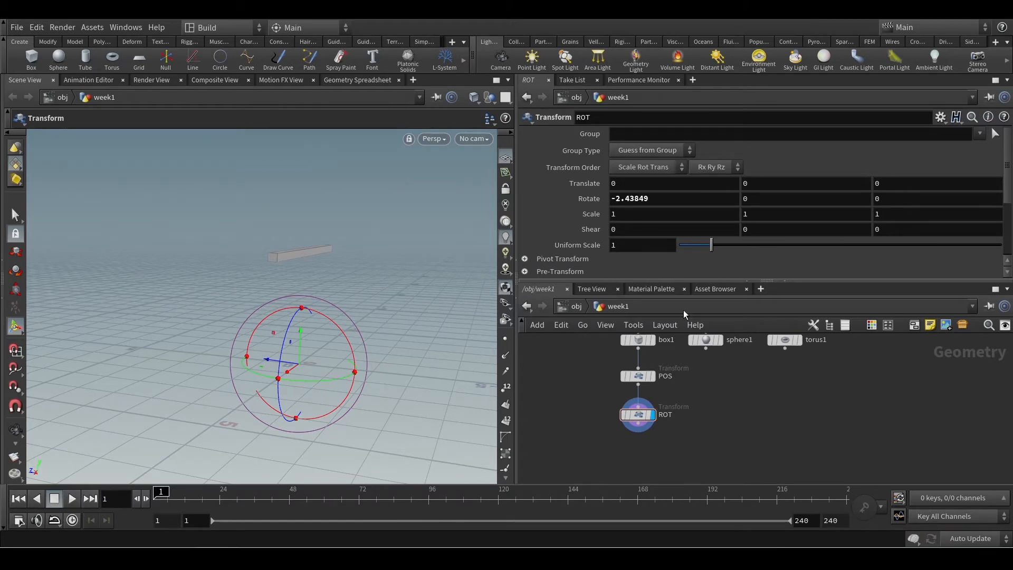
pyautogui.doubleClick(657, 198)
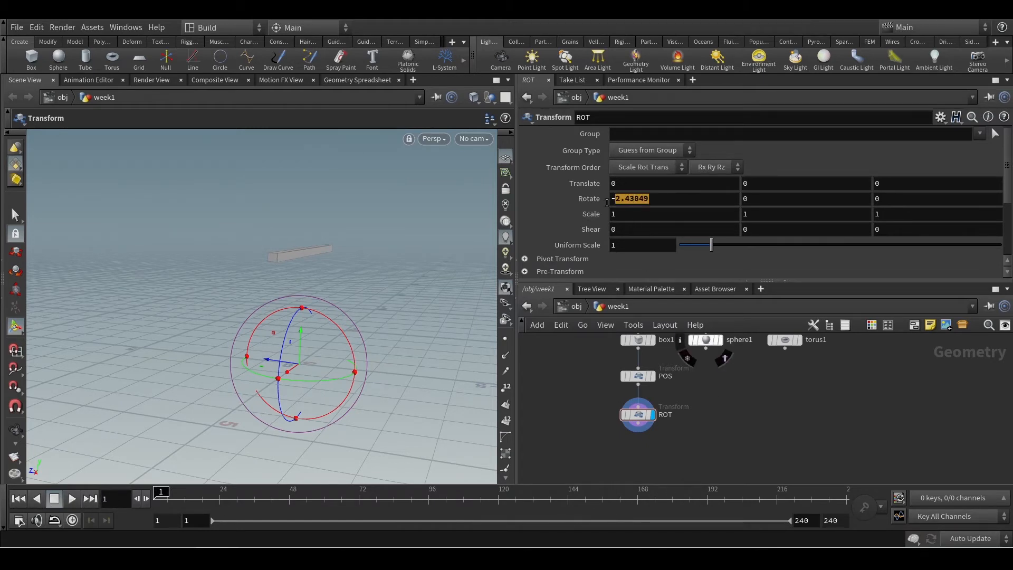
pyautogui.write('0')
pyautogui.press('Return')
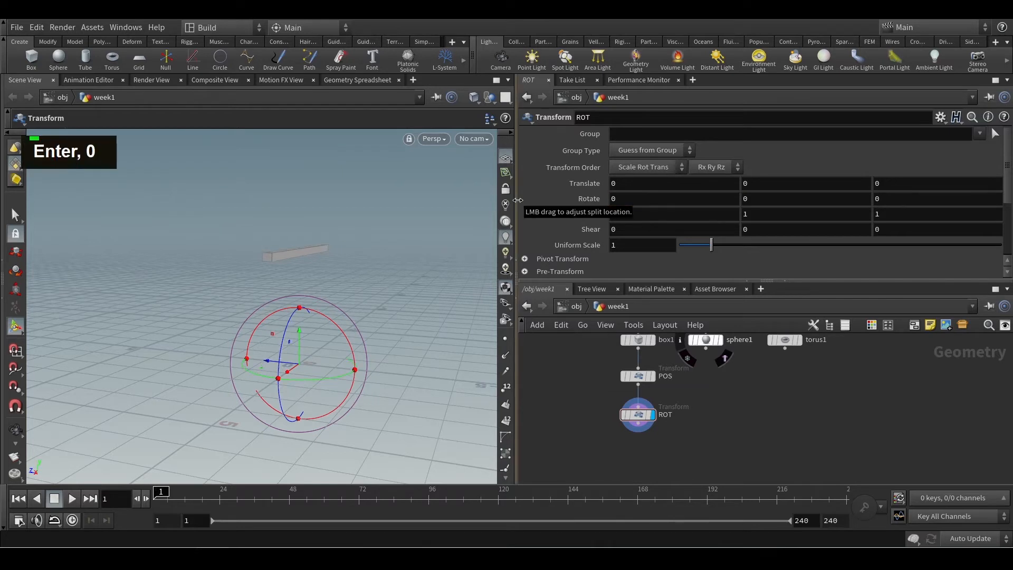
# - Set a keyframe on the ROT node's X rotation at frame 1
pyautogui.rightClick(624, 199)
pyautogui.moveTo(670, 233)
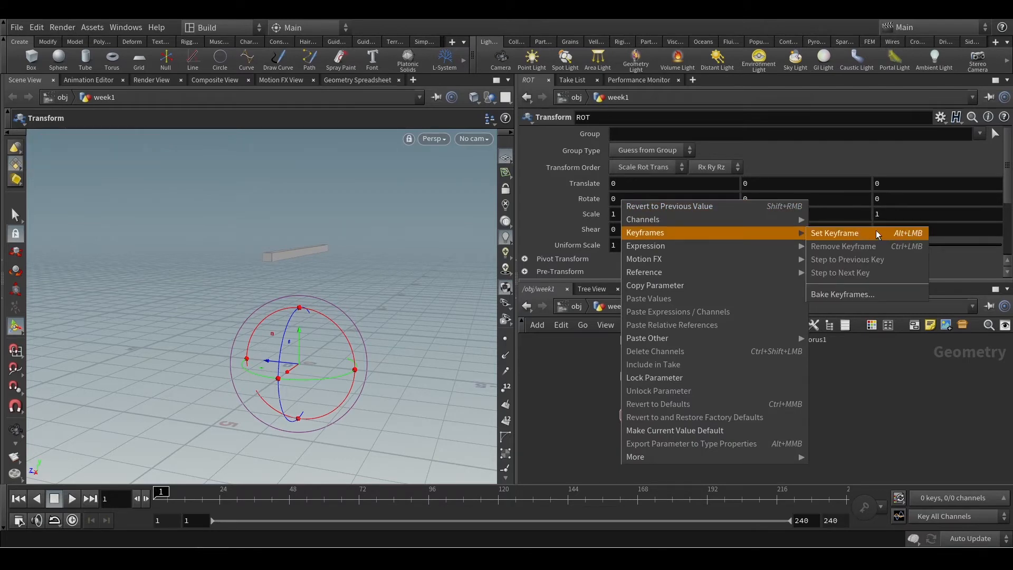
pyautogui.click(639, 196)
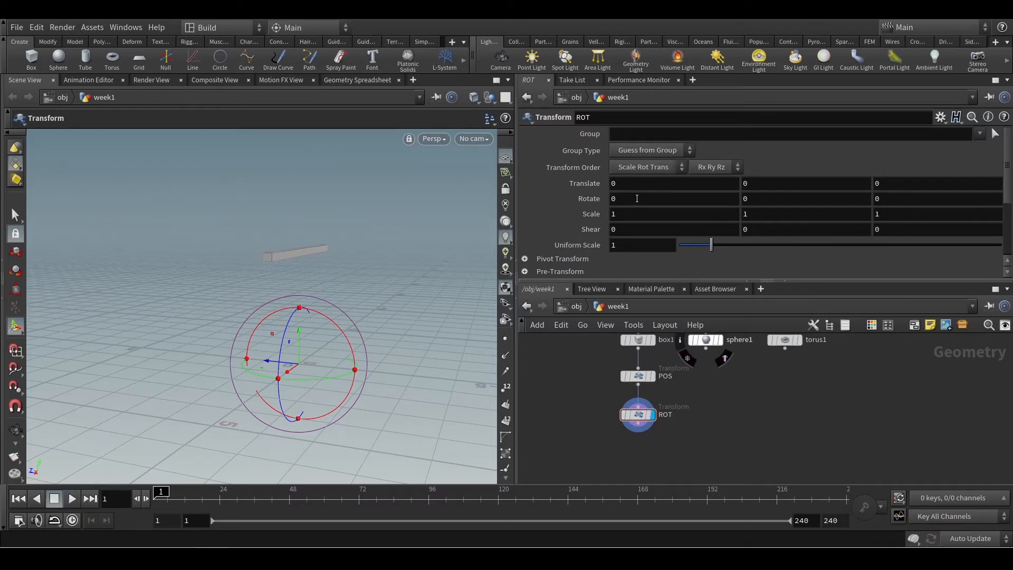
pyautogui.keyDown('alt'); pyautogui.click(654, 199); pyautogui.keyUp('alt')
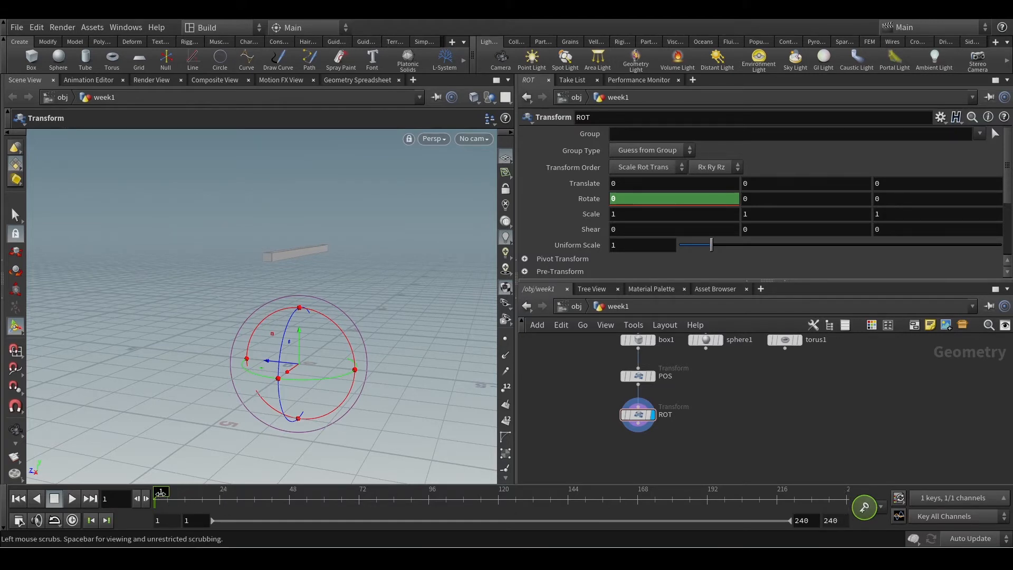
# - Move to frame 121, change the ROT node's X rotation to 230 and keyframe it there
pyautogui.moveTo(158, 499); pyautogui.dragTo(383, 499)
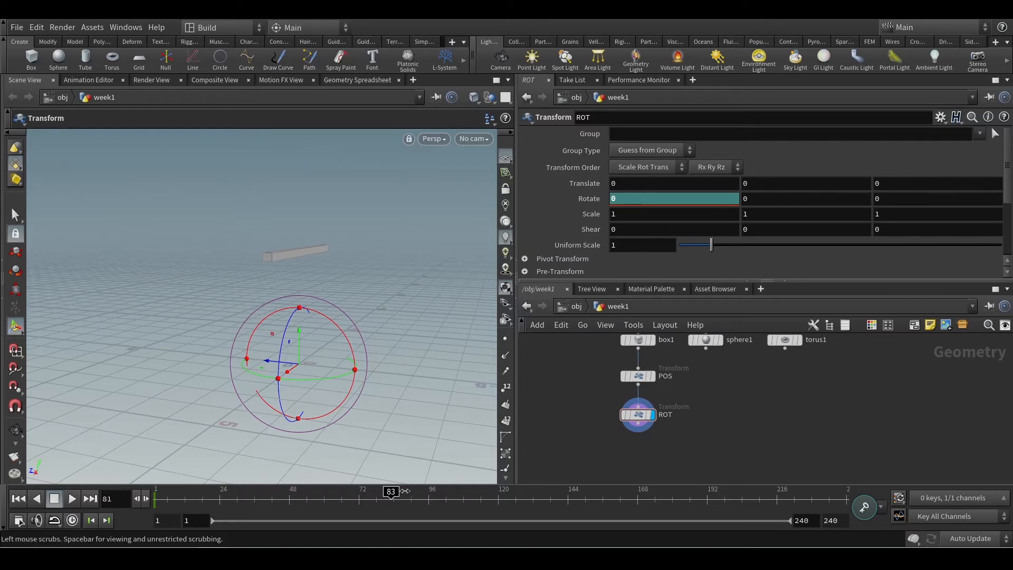
pyautogui.click(499, 493)
pyautogui.moveTo(500, 491); pyautogui.dragTo(503, 491)
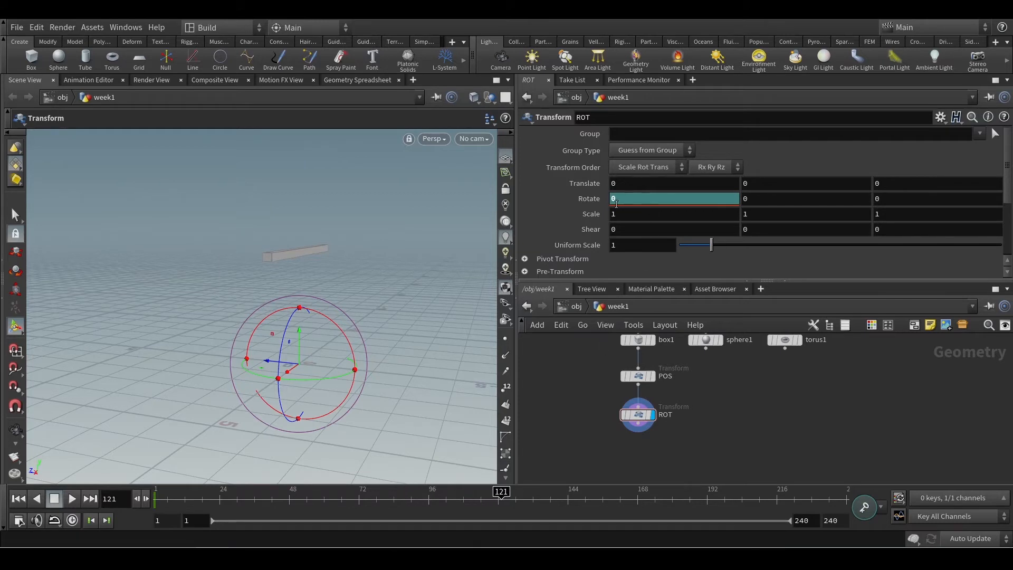
pyautogui.moveTo(617, 199); pyautogui.dragTo(641, 199, button='middle')
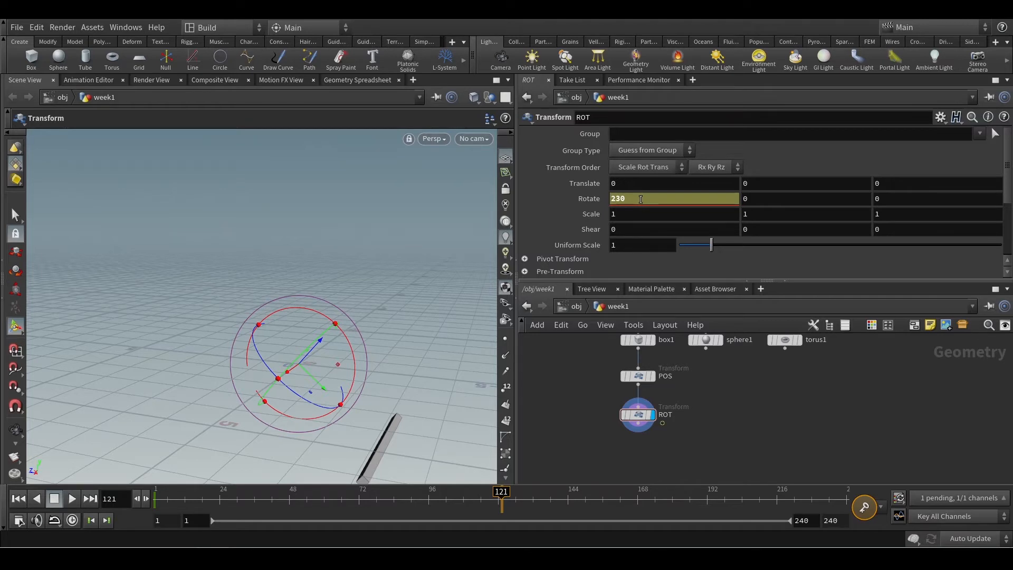
pyautogui.press('alt')
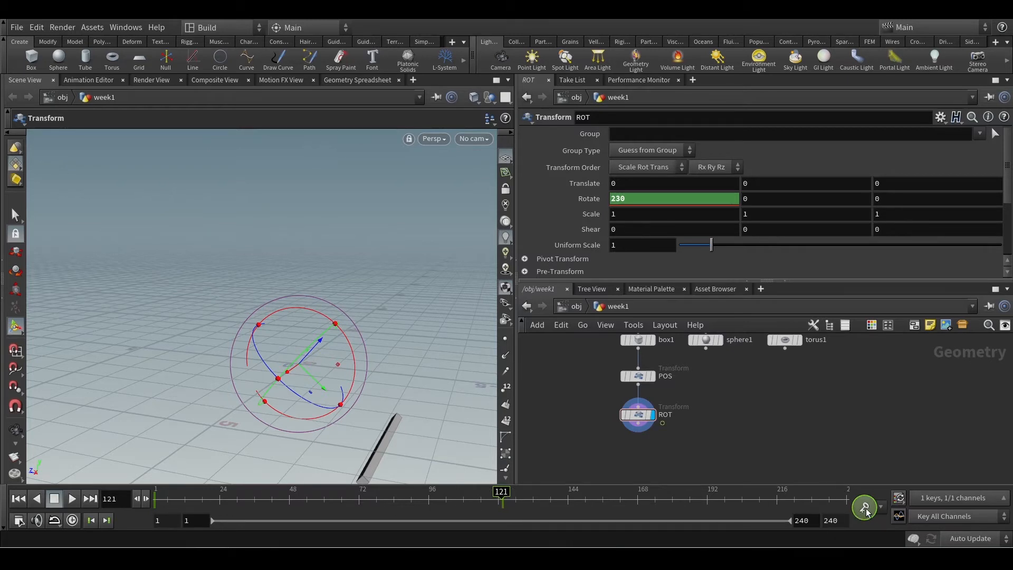
# - Move to frame 240, change the ROT node's X rotation to 410 and keyframe it there
pyautogui.click(745, 493)
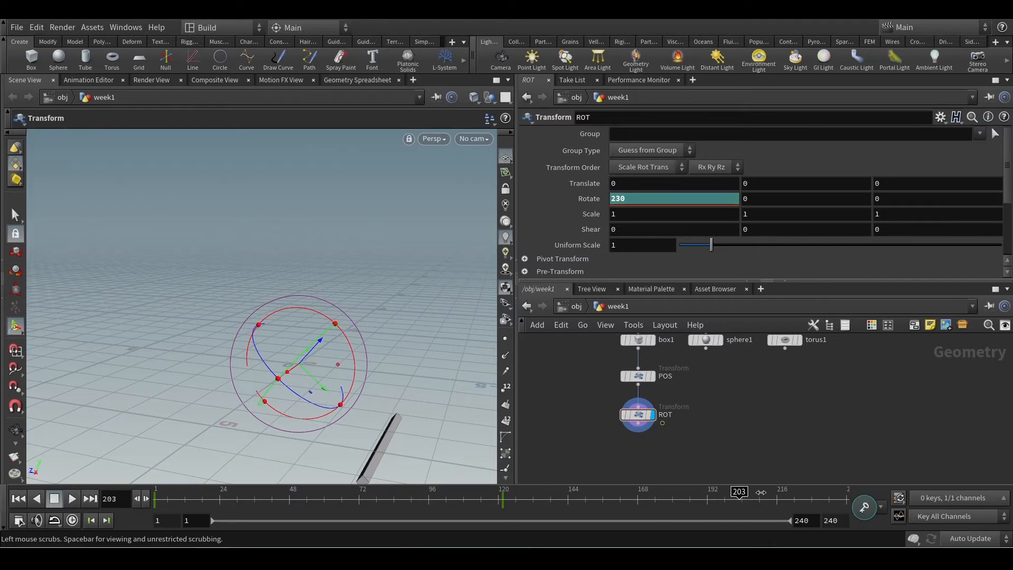
pyautogui.moveTo(760, 492); pyautogui.dragTo(845, 493)
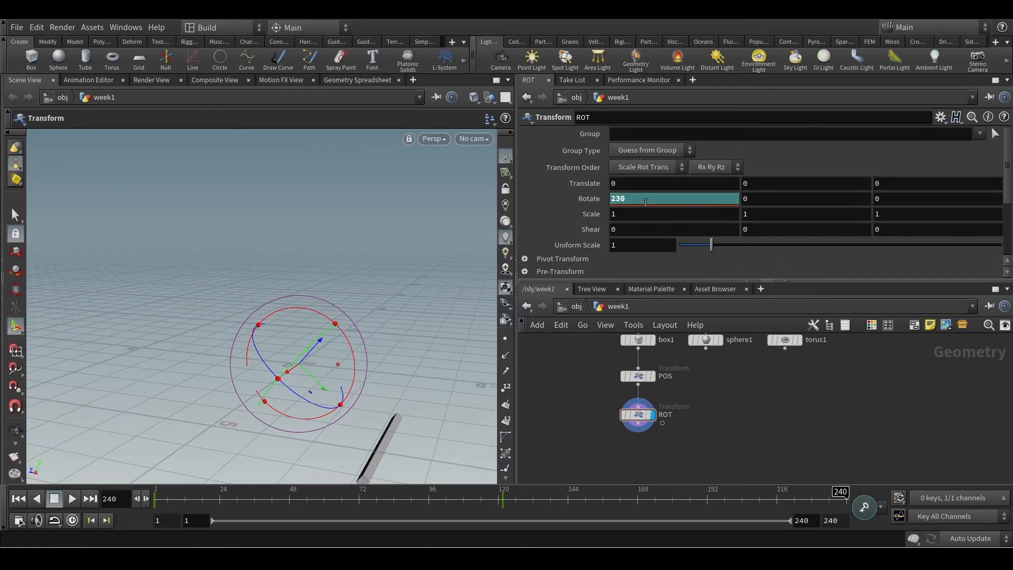
pyautogui.moveTo(646, 202); pyautogui.dragTo(781, 167, button='middle')
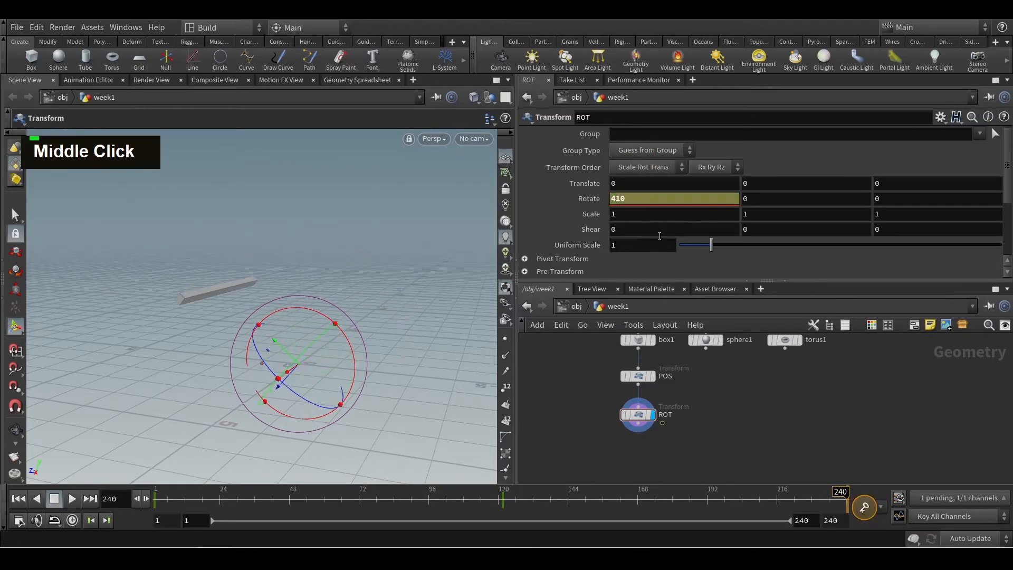
pyautogui.click(865, 509)
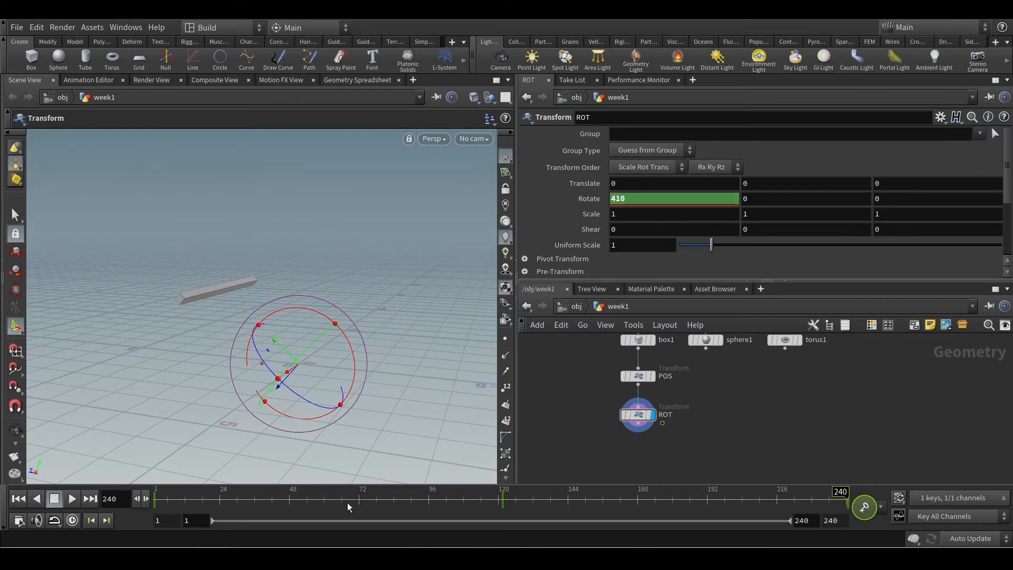
# - Play the bar's rotation animation from frame 1, stop it, replay it from near the start and stop again
pyautogui.moveTo(169, 500); pyautogui.dragTo(92, 509)
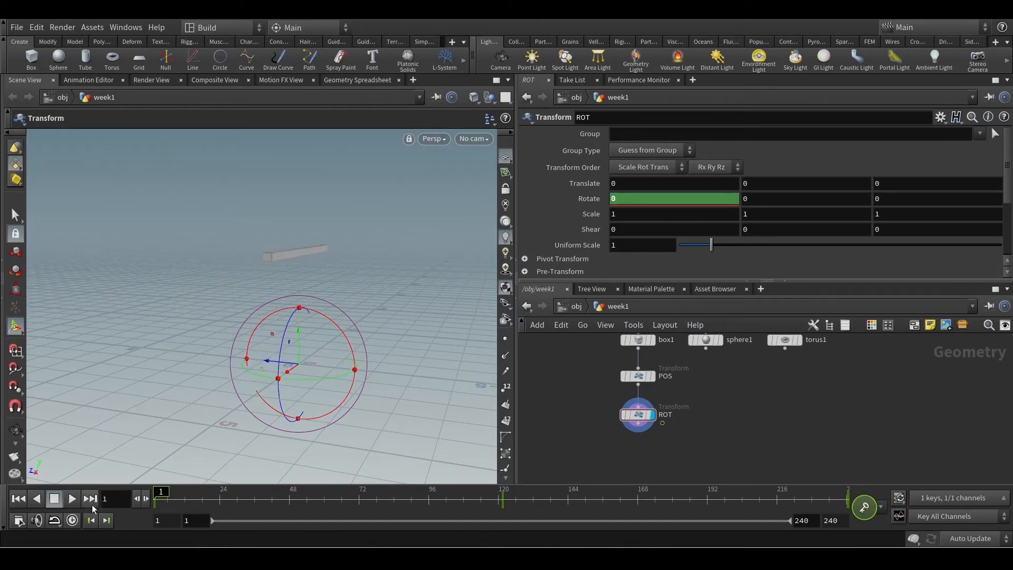
pyautogui.click(73, 498)
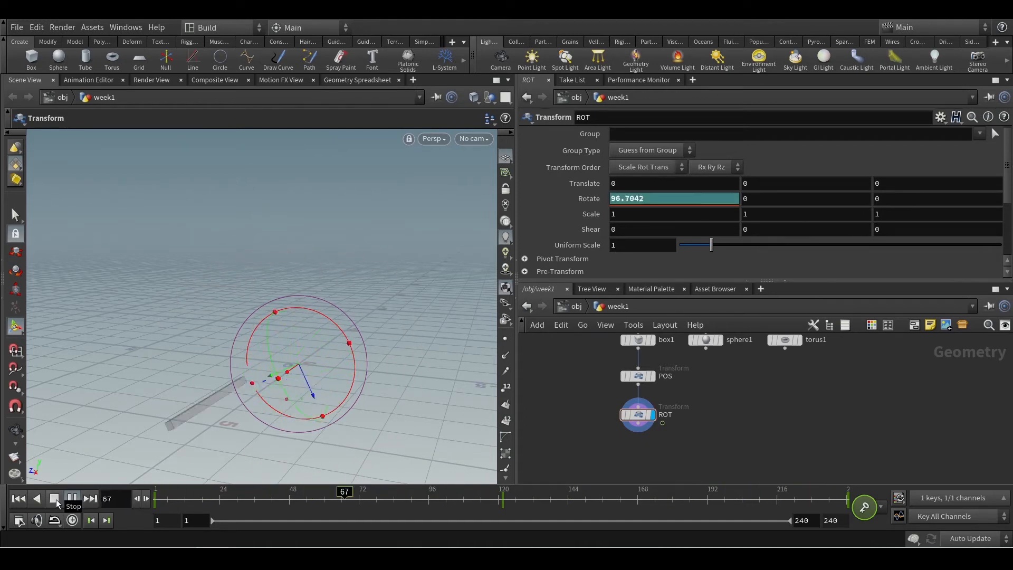
pyautogui.click(55, 499)
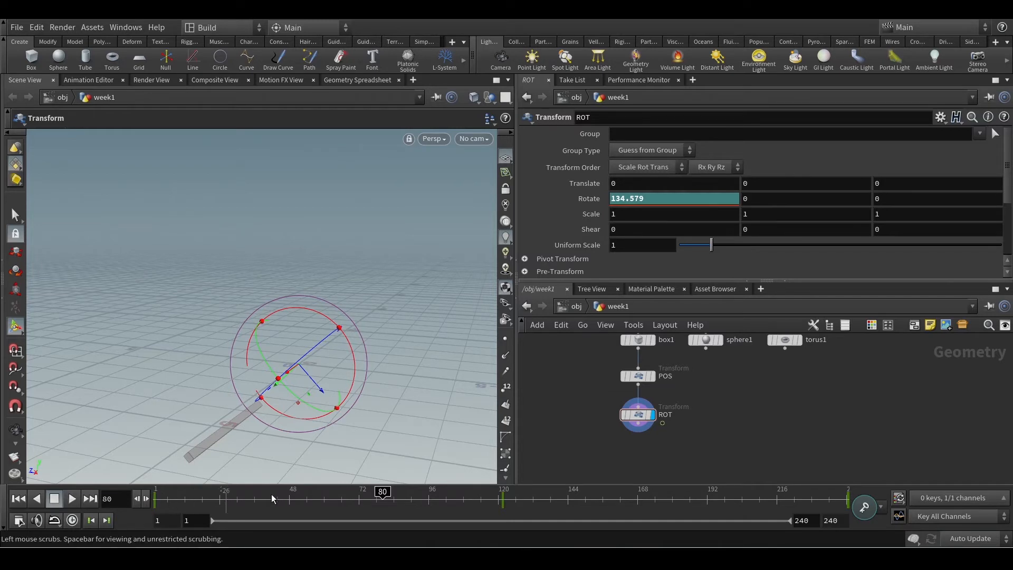
pyautogui.click(73, 499)
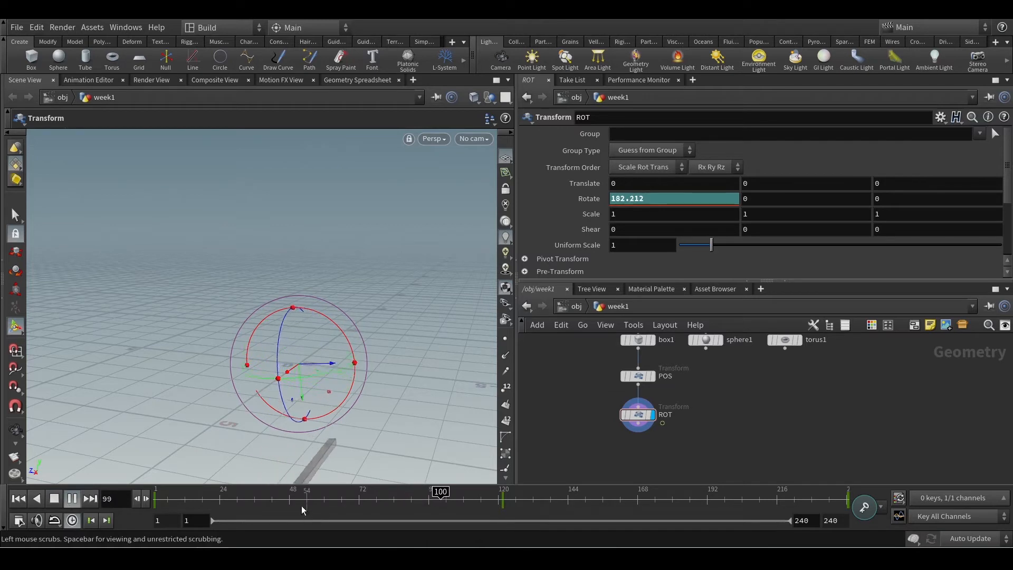
pyautogui.moveTo(302, 509); pyautogui.dragTo(116, 500)
pyautogui.click(72, 500)
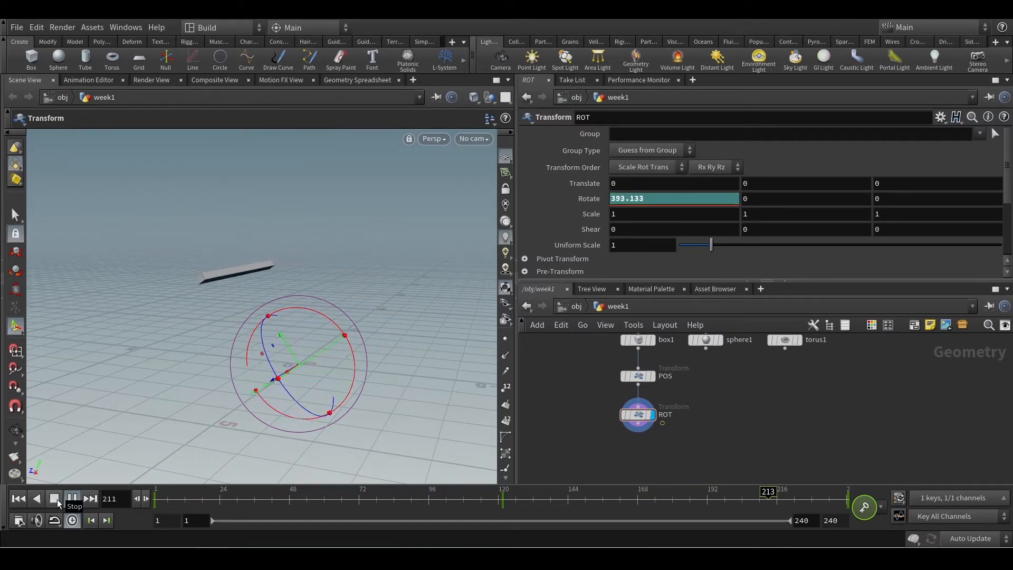
pyautogui.click(54, 499)
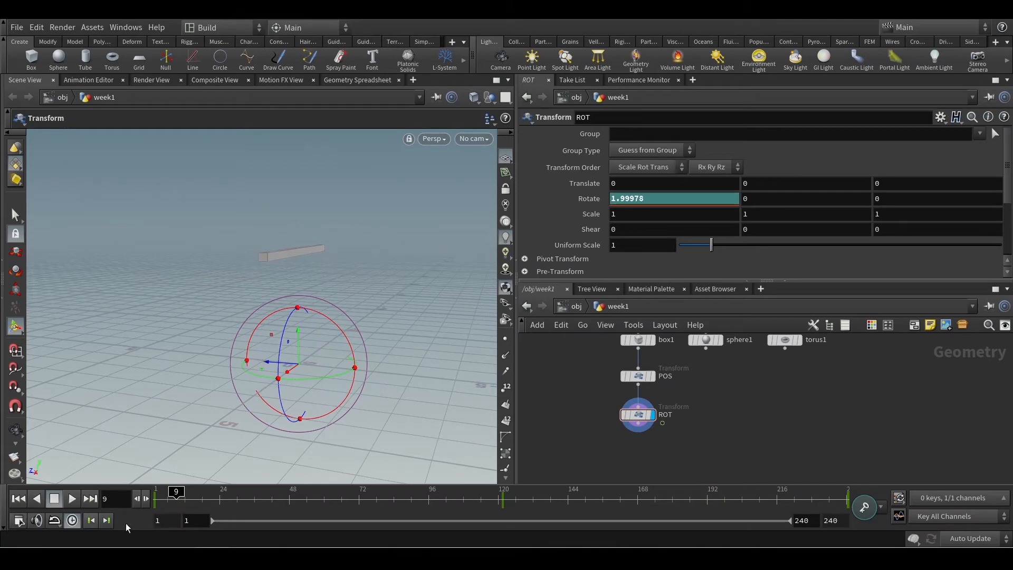
# - Set the animation's end frame to 100 in the Global Animation Options
pyautogui.click(19, 520)
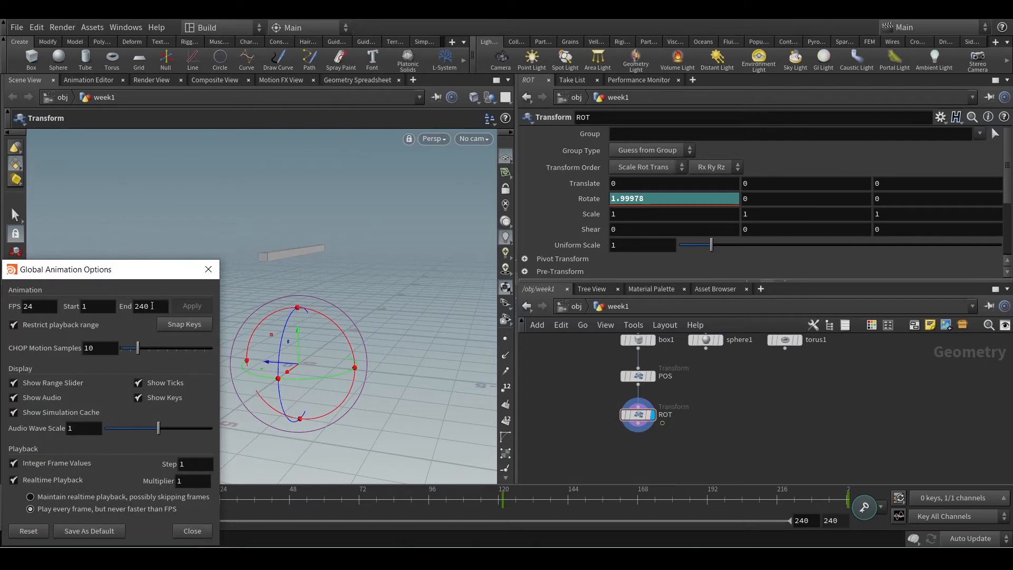
pyautogui.moveTo(152, 306); pyautogui.dragTo(122, 312)
pyautogui.write('100')
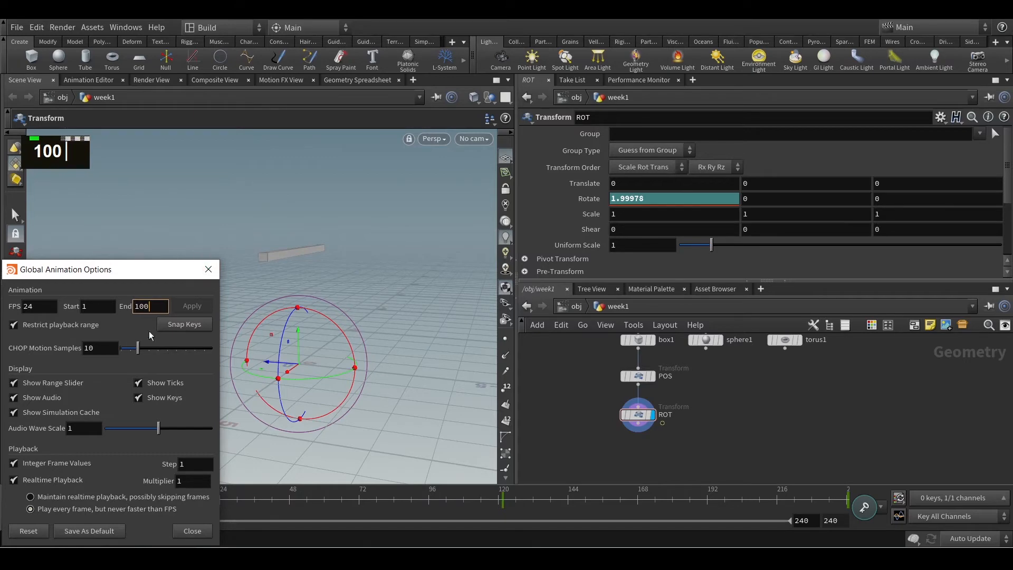
pyautogui.click(192, 532)
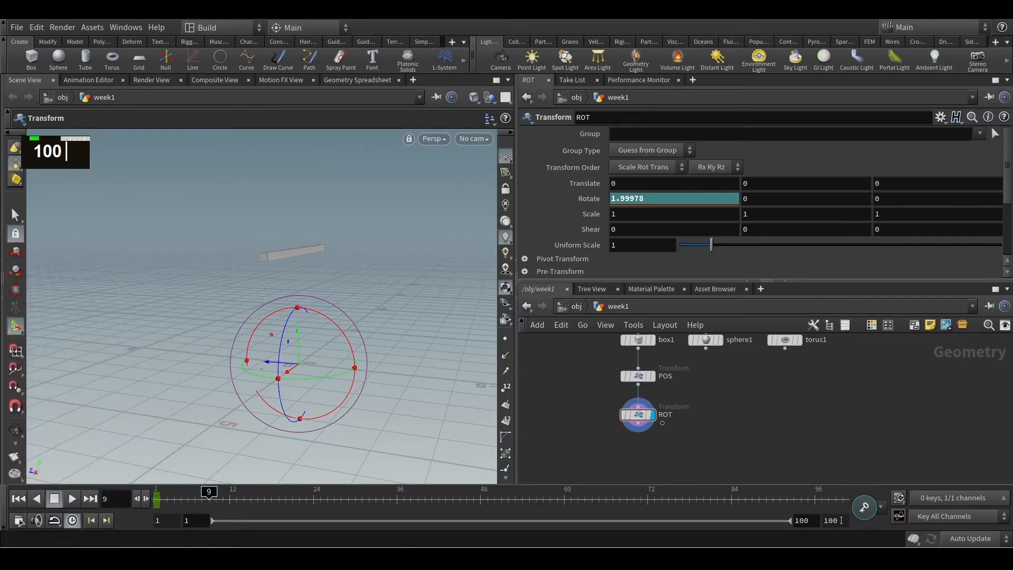
# - Try an end frame of 300 directly on the timeline, and set it back to 100
pyautogui.moveTo(841, 520); pyautogui.dragTo(826, 521)
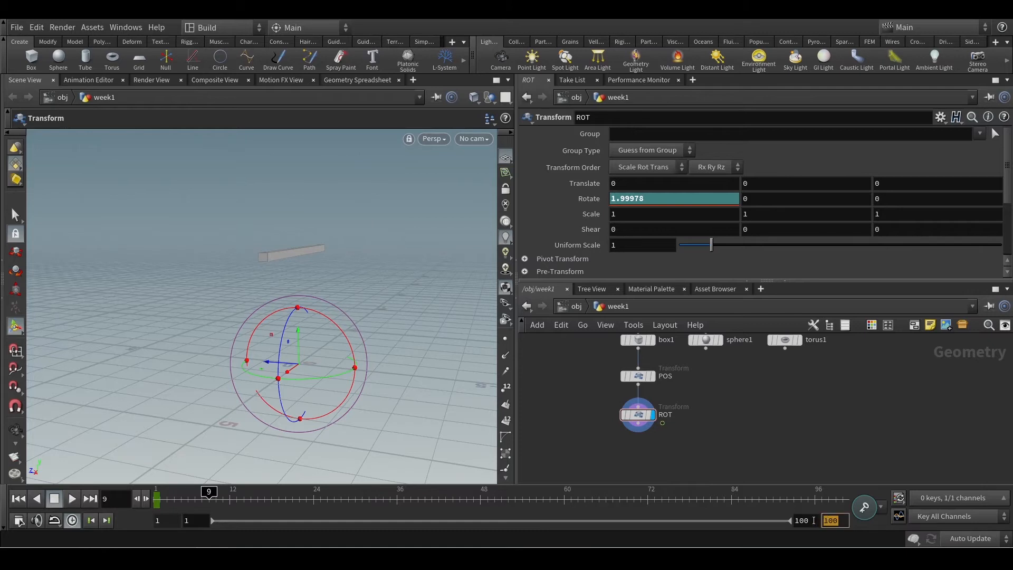
pyautogui.write('300')
pyautogui.press('Return')
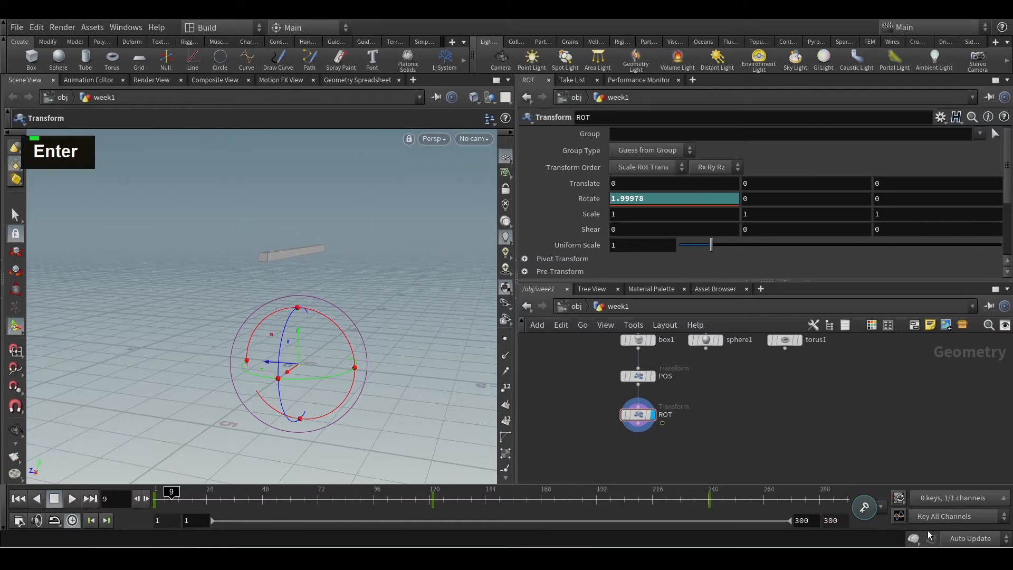
pyautogui.moveTo(838, 523); pyautogui.dragTo(708, 534)
pyautogui.write('100')
pyautogui.press('Return')
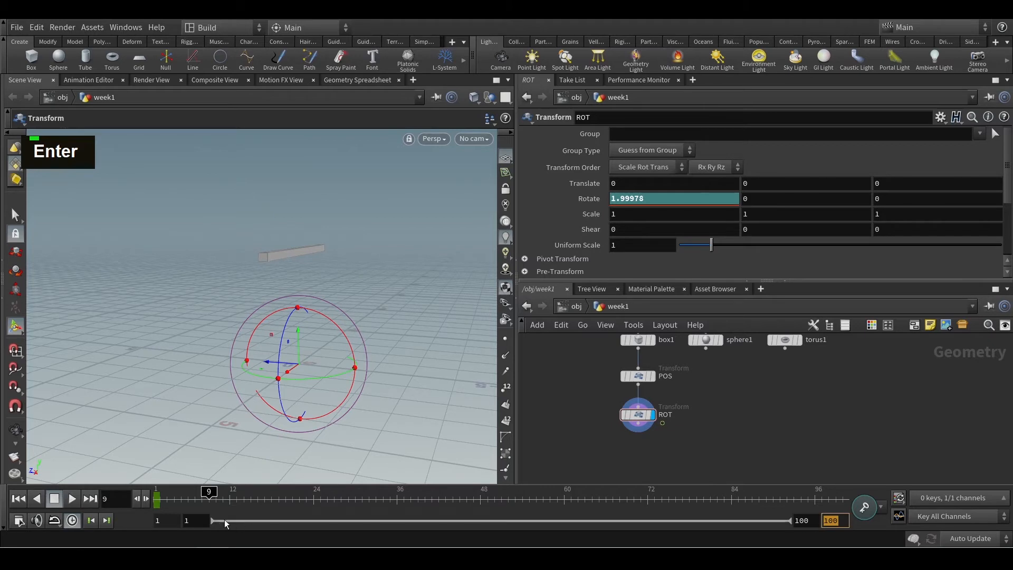
# - Narrow the playback range to frames 1–23, scrub within it to frame 7, and restore the full range to frame 100
pyautogui.moveTo(173, 519); pyautogui.dragTo(152, 526)
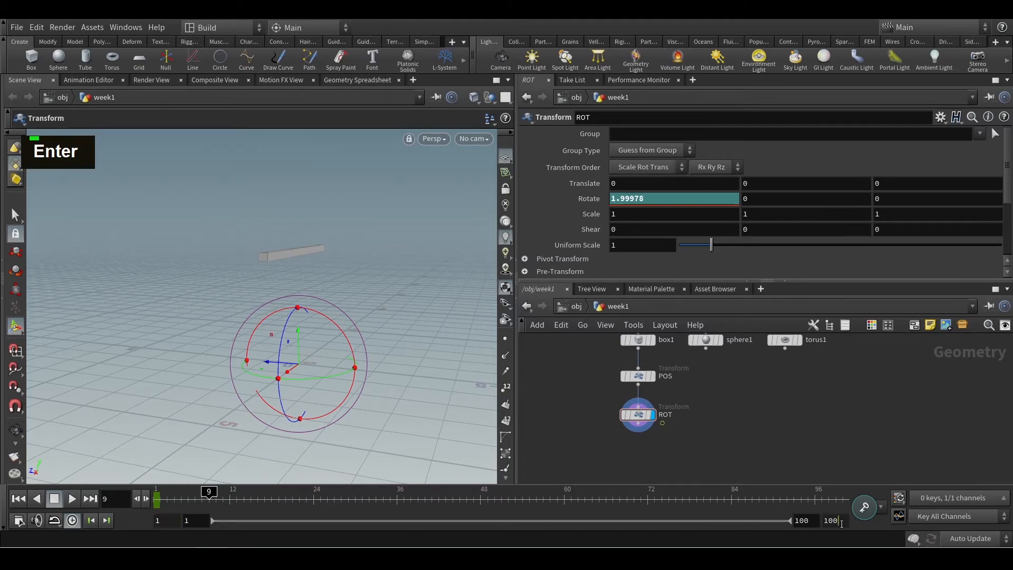
pyautogui.moveTo(789, 521); pyautogui.dragTo(337, 521)
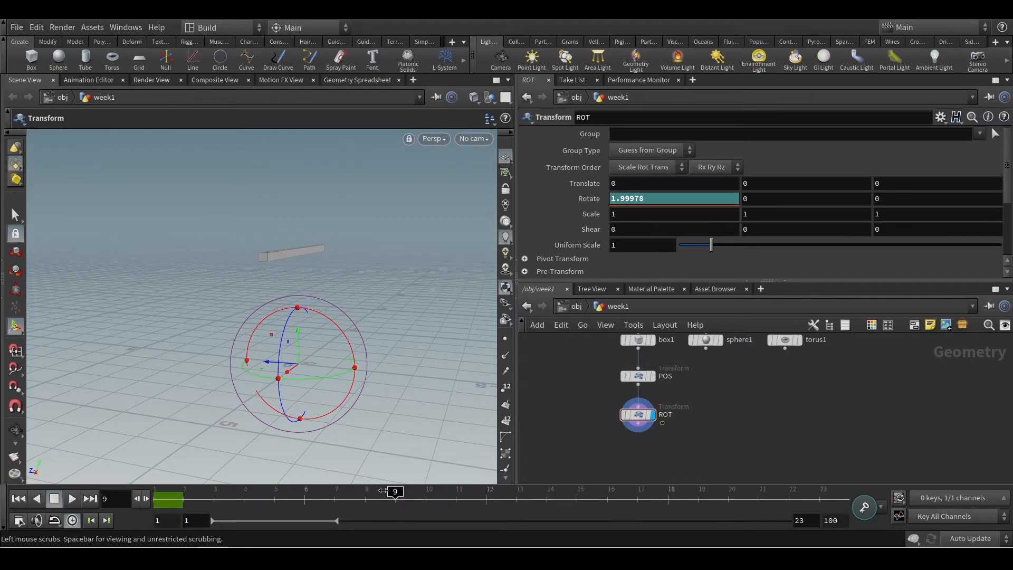
pyautogui.moveTo(384, 495); pyautogui.dragTo(344, 495)
pyautogui.doubleClick(316, 521)
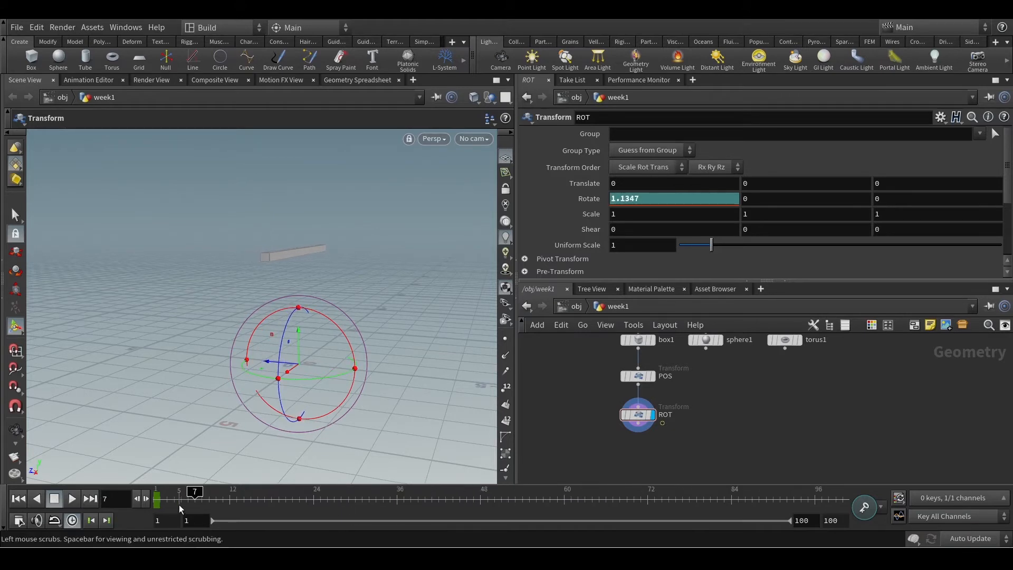
# - Go to frame 24 by entering it as the current frame
pyautogui.click(106, 497)
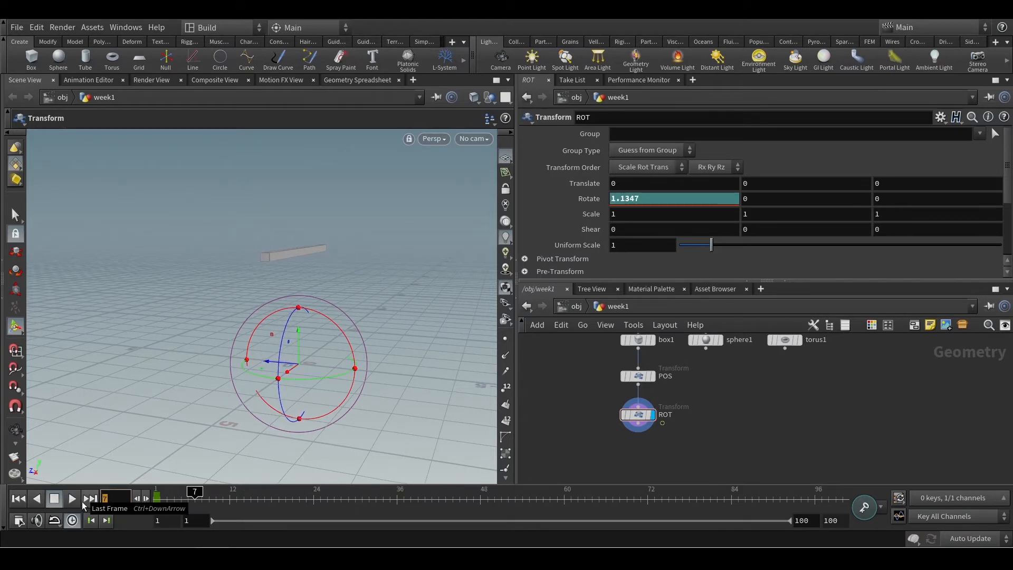
pyautogui.write('24')
pyautogui.press('Return')
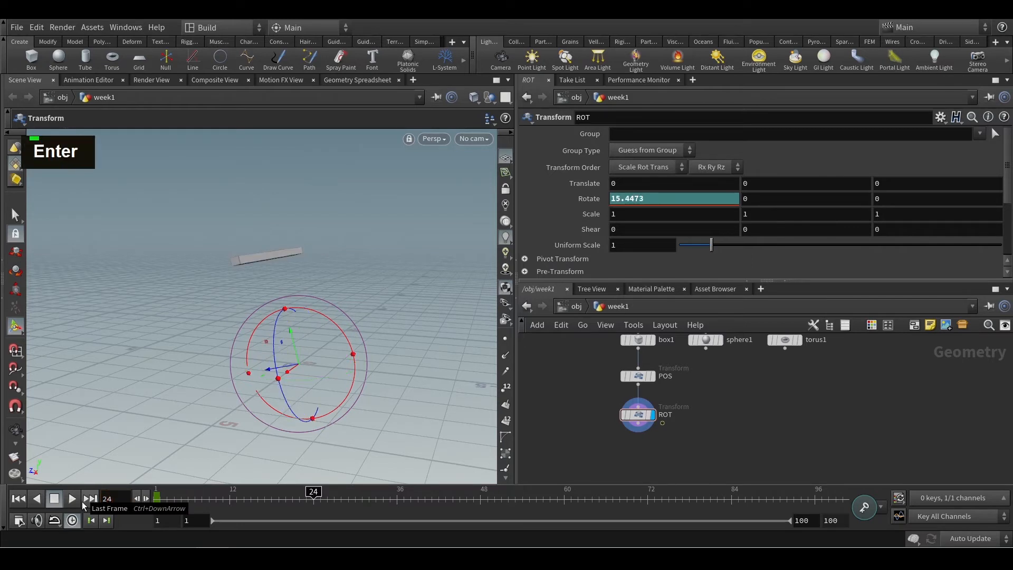
# - Play the bar's rotation animation from the current frame, and return to the first frame
pyautogui.click(71, 498)
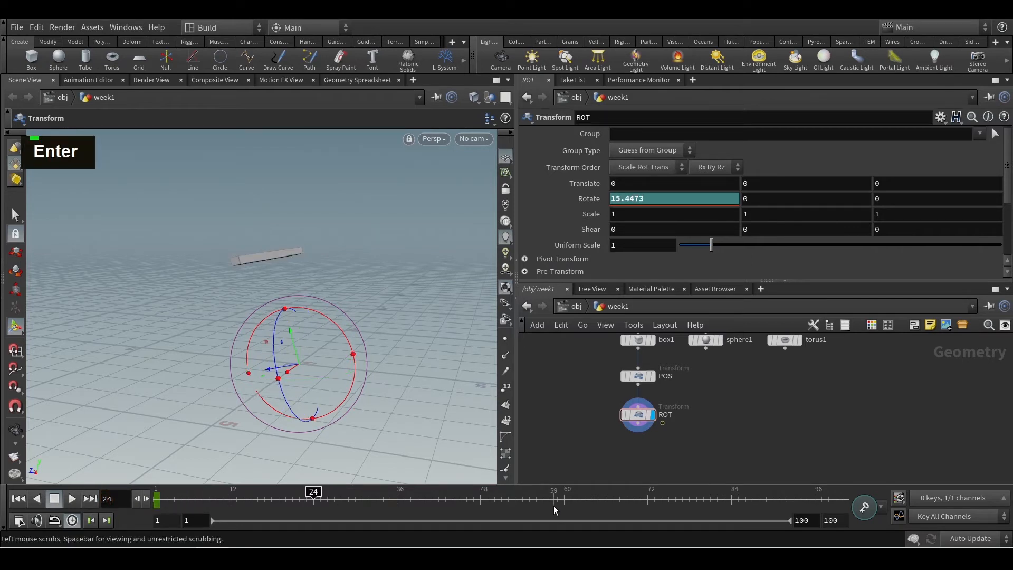
pyautogui.click(21, 502)
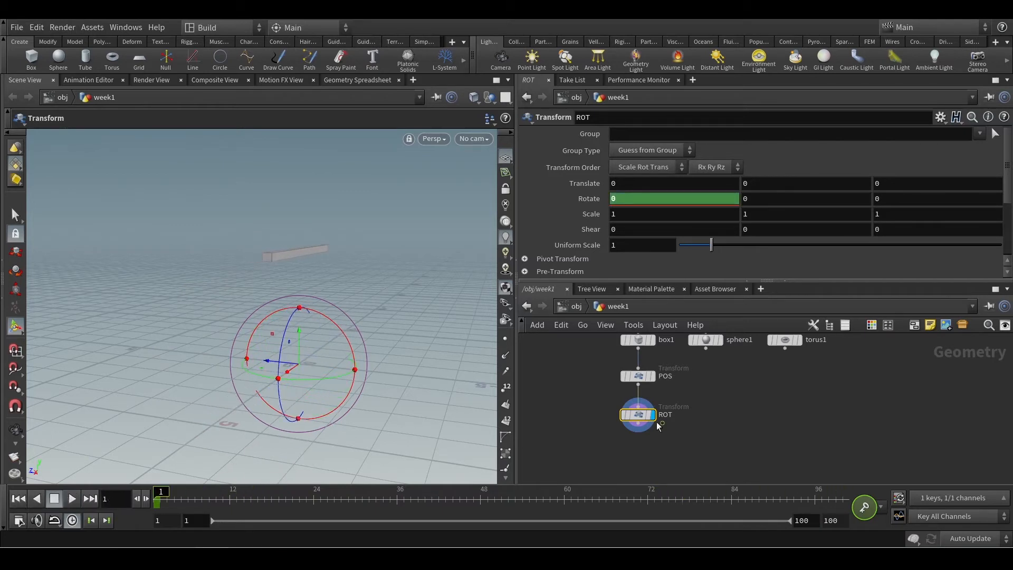
# - Compare the transform parameters of the POS and ROT nodes by selecting each in turn
pyautogui.doubleClick(638, 377)
pyautogui.moveTo(634, 398); pyautogui.dragTo(661, 427, button='middle')
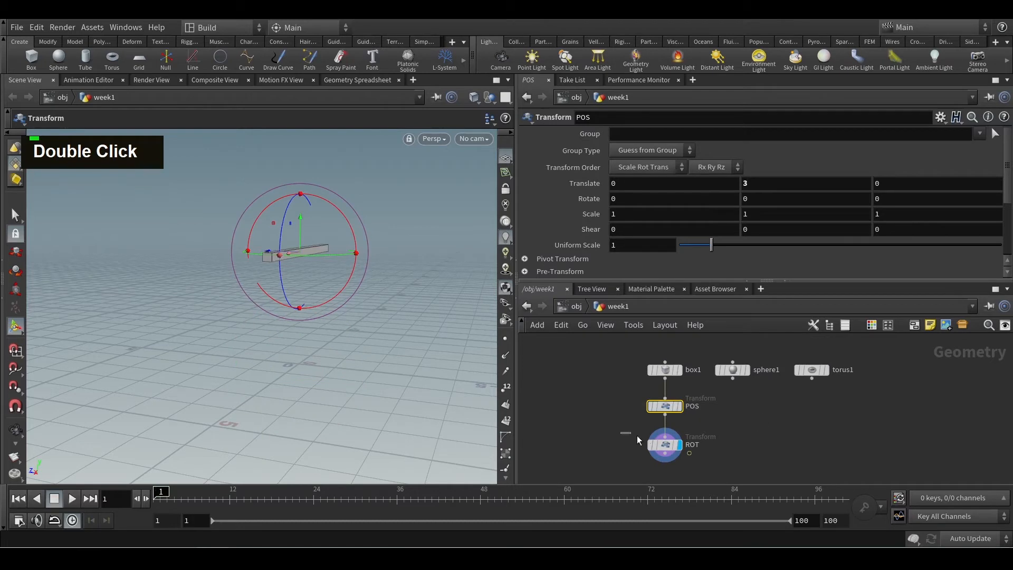
pyautogui.moveTo(638, 440); pyautogui.dragTo(762, 461)
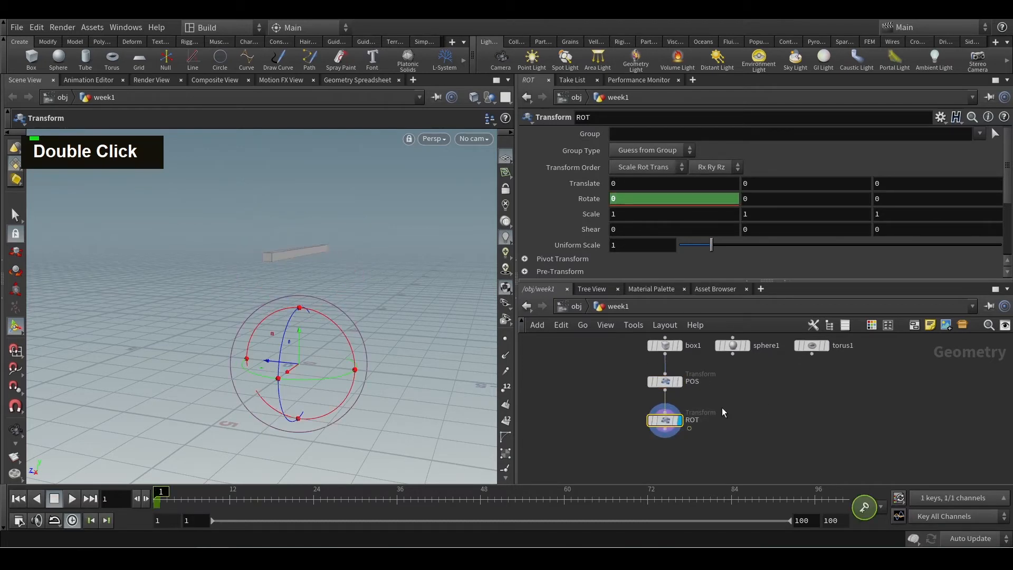
pyautogui.moveTo(711, 390); pyautogui.dragTo(709, 414, button='middle')
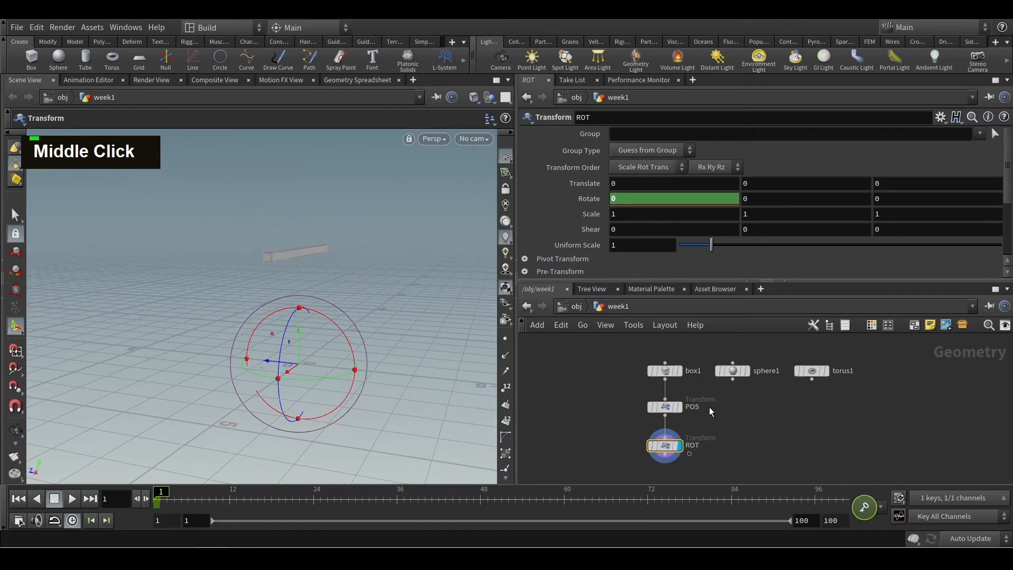
# - Raise the bar with the POS node to a Y translation of about 4.3, and scrub the timeline to check it
pyautogui.moveTo(710, 407); pyautogui.dragTo(586, 383)
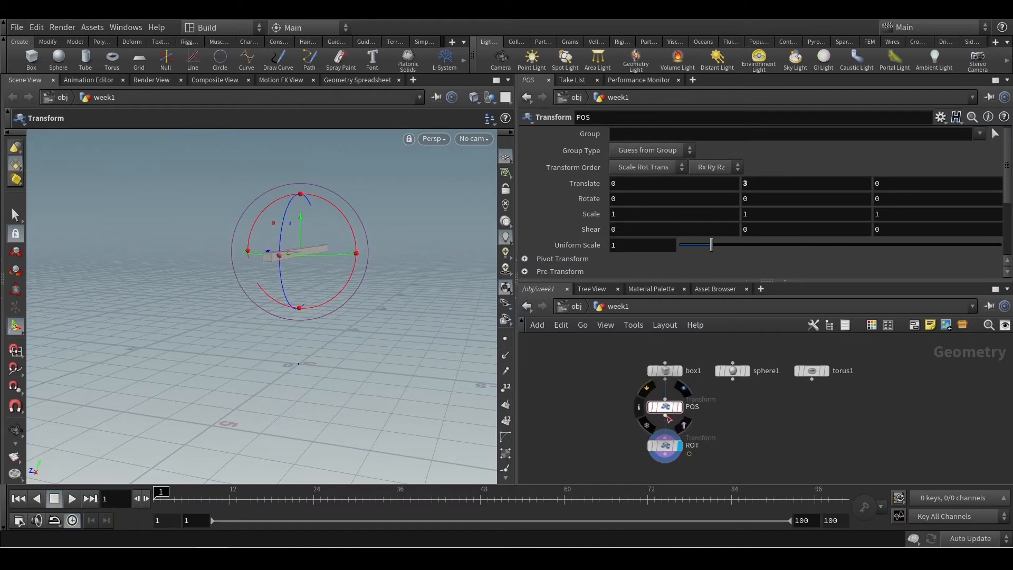
pyautogui.moveTo(299, 220); pyautogui.dragTo(300, 169)
pyautogui.moveTo(162, 494)
pyautogui.mouseDown()
pyautogui.moveTo(859, 492)
pyautogui.moveTo(727, 501)
pyautogui.moveTo(823, 499)
pyautogui.moveTo(157, 497)
pyautogui.mouseUp()
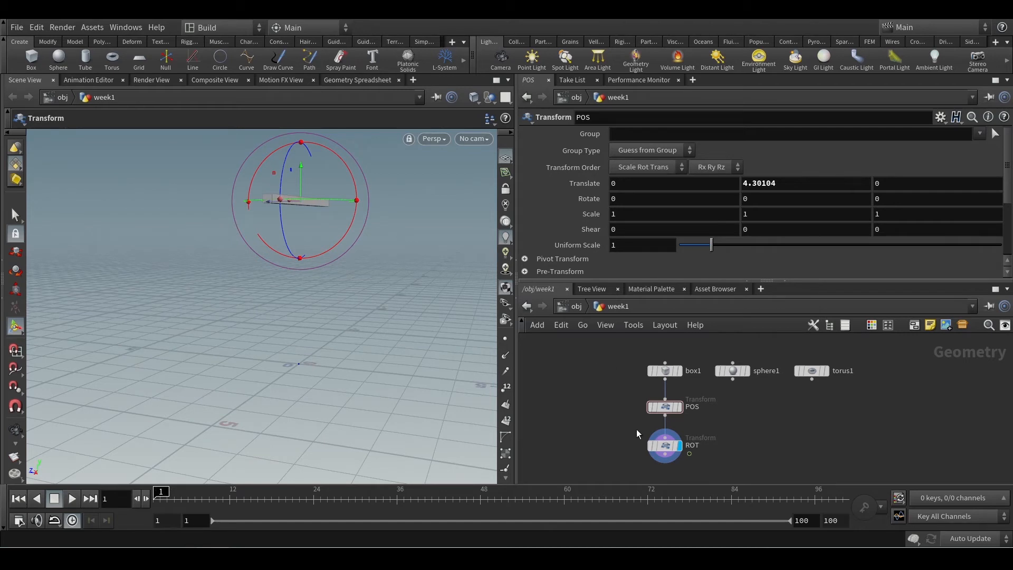
# - Lengthen box1 to 7.5 in X, and scrub the timeline with the ROT node selected to check the rotation
pyautogui.click(665, 371)
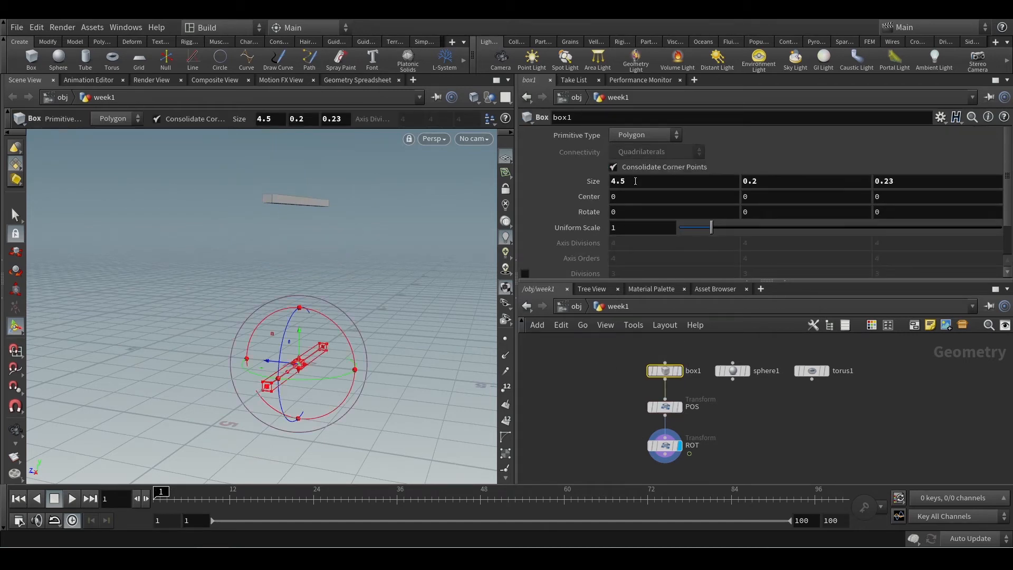
pyautogui.moveTo(636, 181); pyautogui.dragTo(681, 182, button='middle')
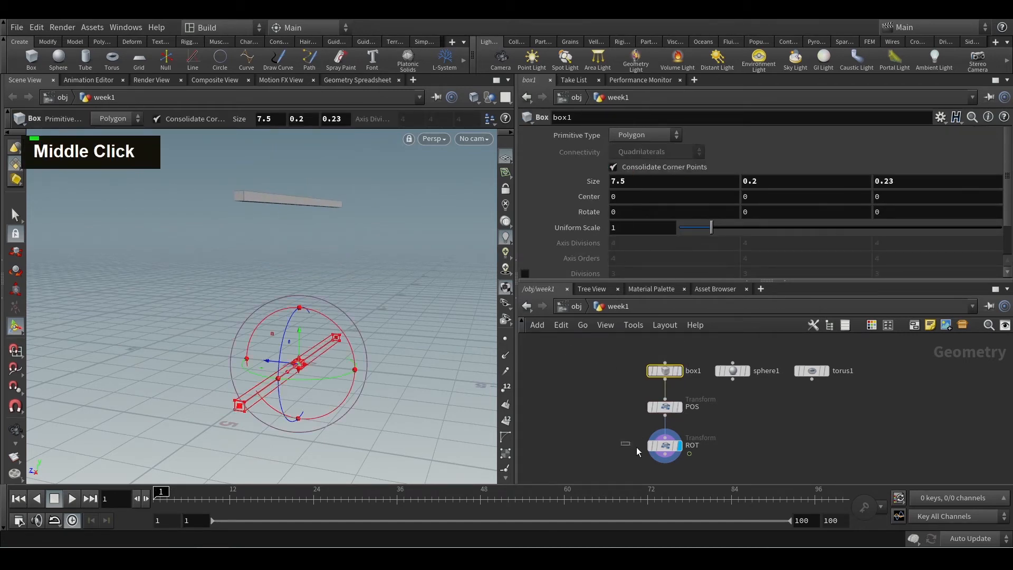
pyautogui.click(662, 446)
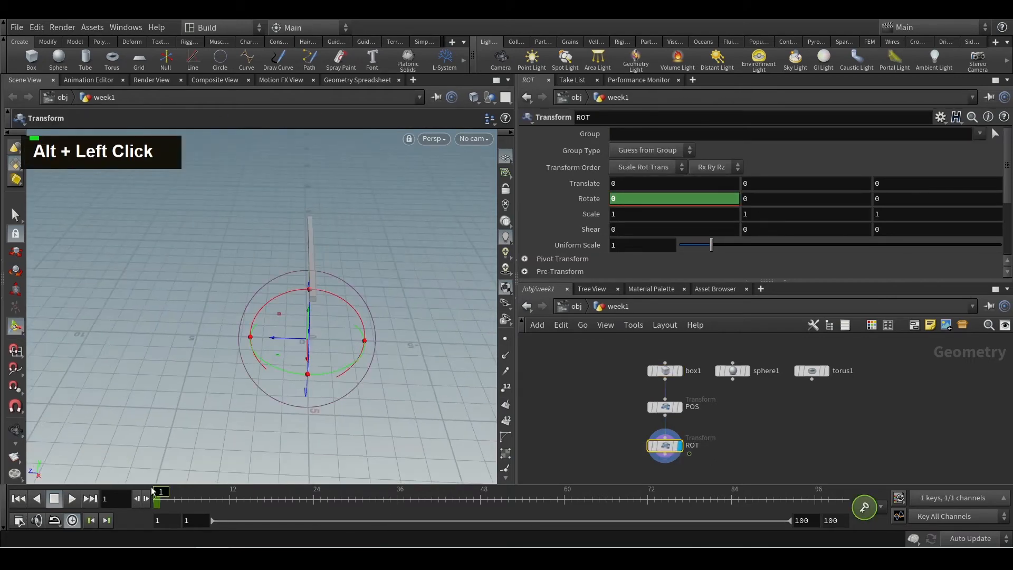
pyautogui.moveTo(158, 493)
pyautogui.mouseDown()
pyautogui.moveTo(846, 495)
pyautogui.moveTo(158, 495)
pyautogui.mouseUp()
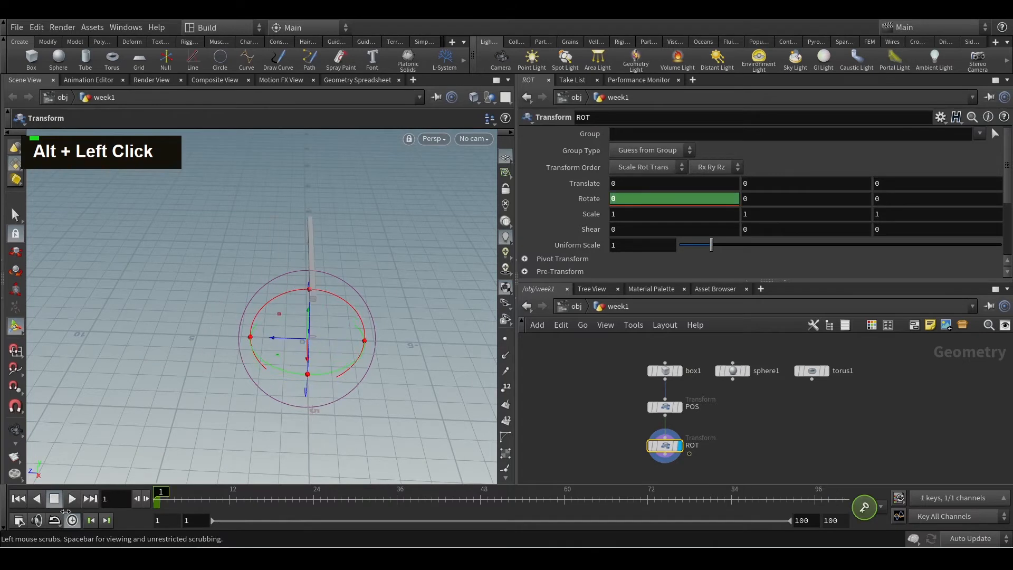
# - Examine the box1, POS and ROT node chain in the maximized network editor, and restore the pane layout
pyautogui.click(635, 394)
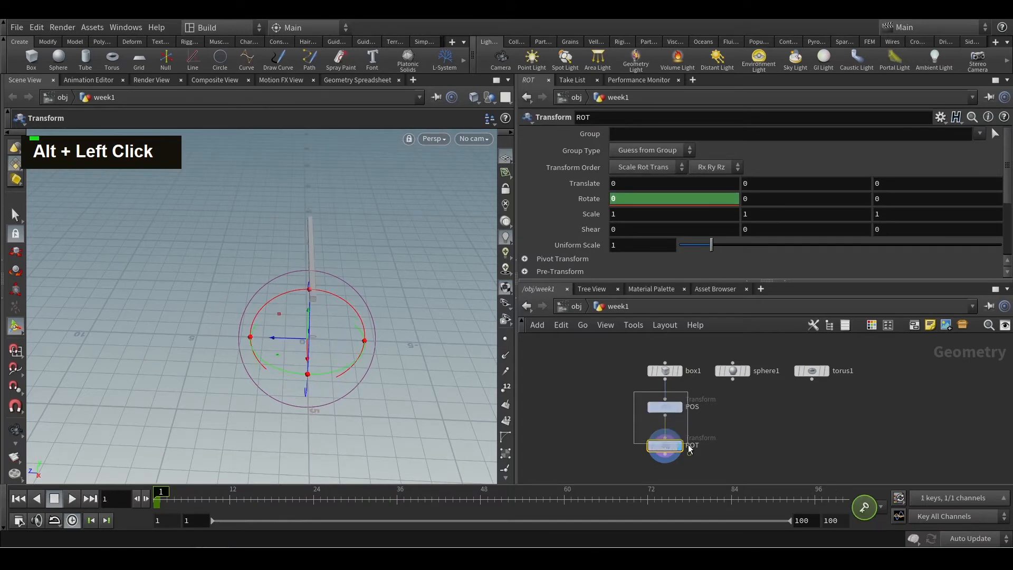
pyautogui.moveTo(681, 463)
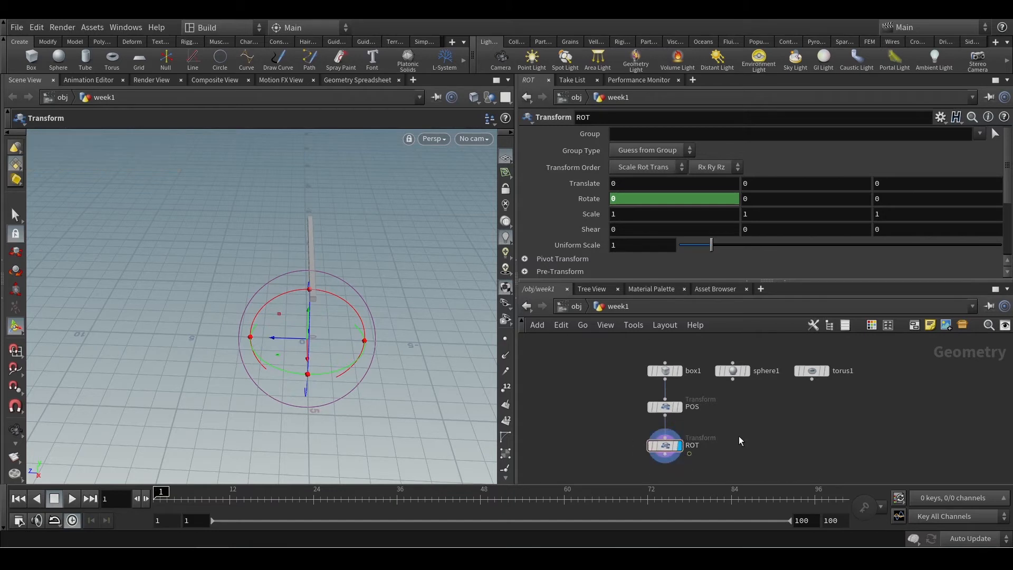
pyautogui.scroll(3, 733, 430)
pyautogui.middleClick(756, 422)
pyautogui.scroll(-2, 756, 423)
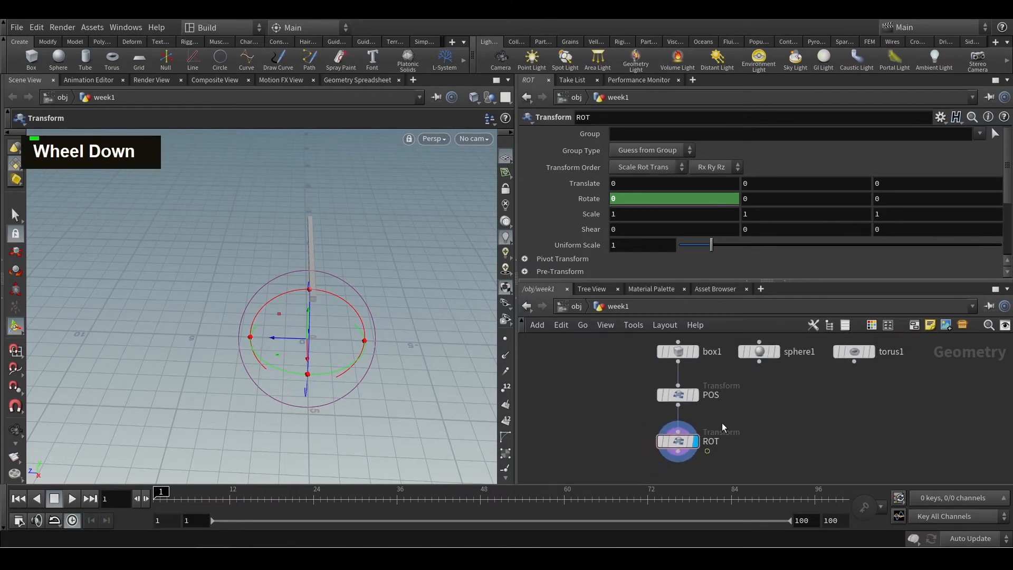
pyautogui.moveTo(684, 449)
pyautogui.click(995, 289)
pyautogui.moveTo(398, 364)
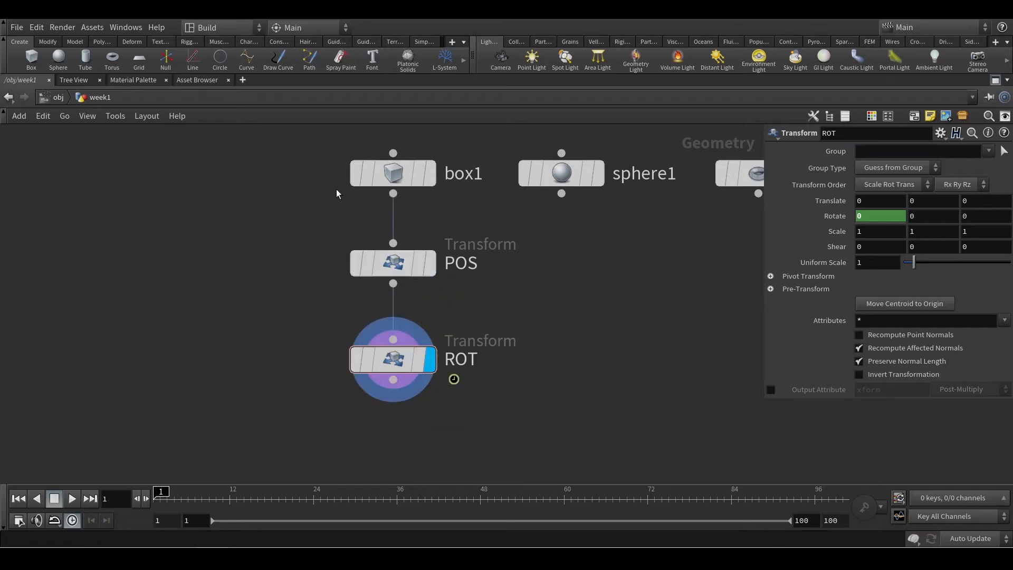
pyautogui.click(996, 81)
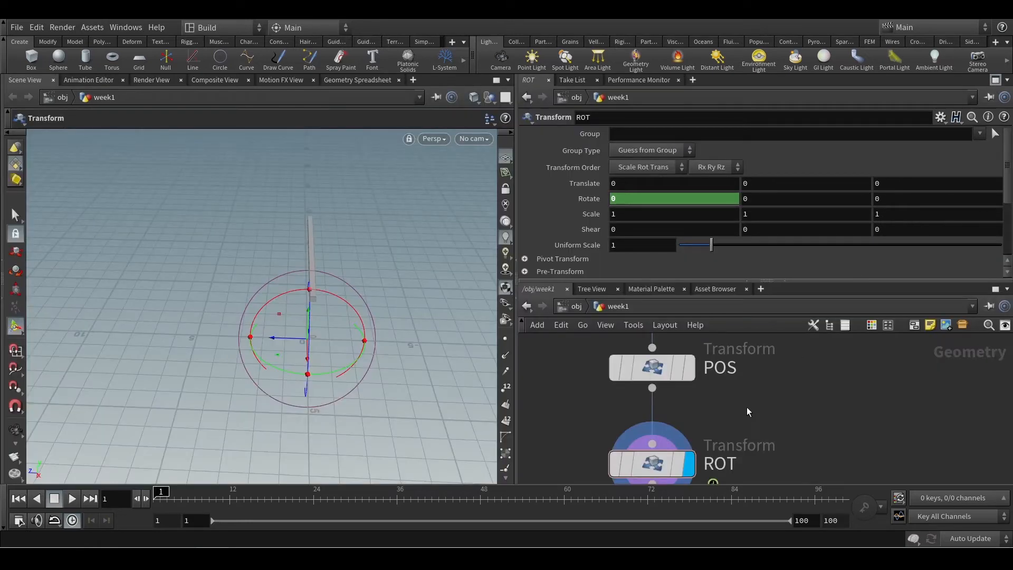
# - Display the result of the POS node and of box1, and inspect the untransformed bar in the viewport
pyautogui.scroll(-2, 747, 409)
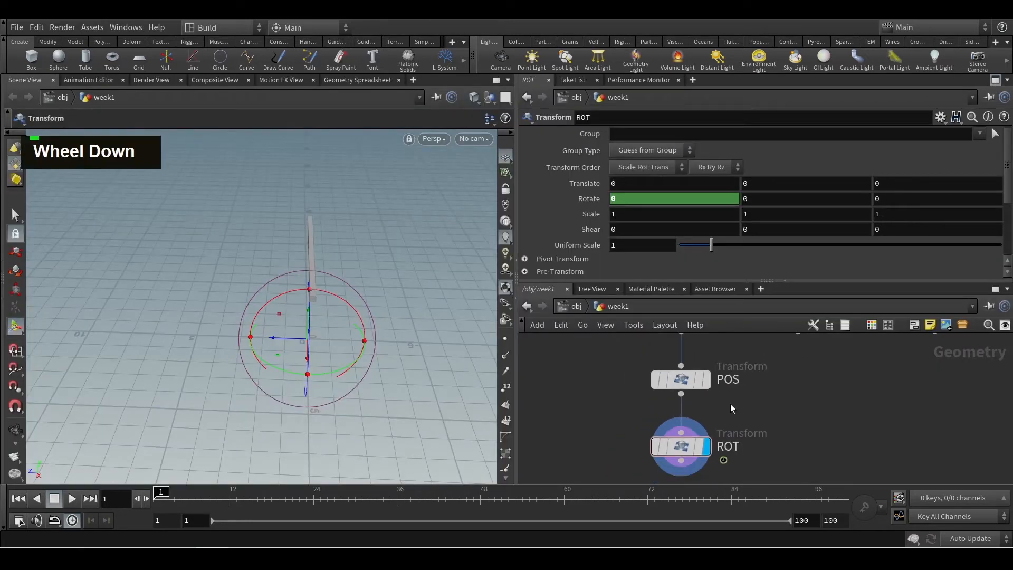
pyautogui.click(707, 381)
pyautogui.moveTo(715, 381); pyautogui.dragTo(723, 429, button='middle')
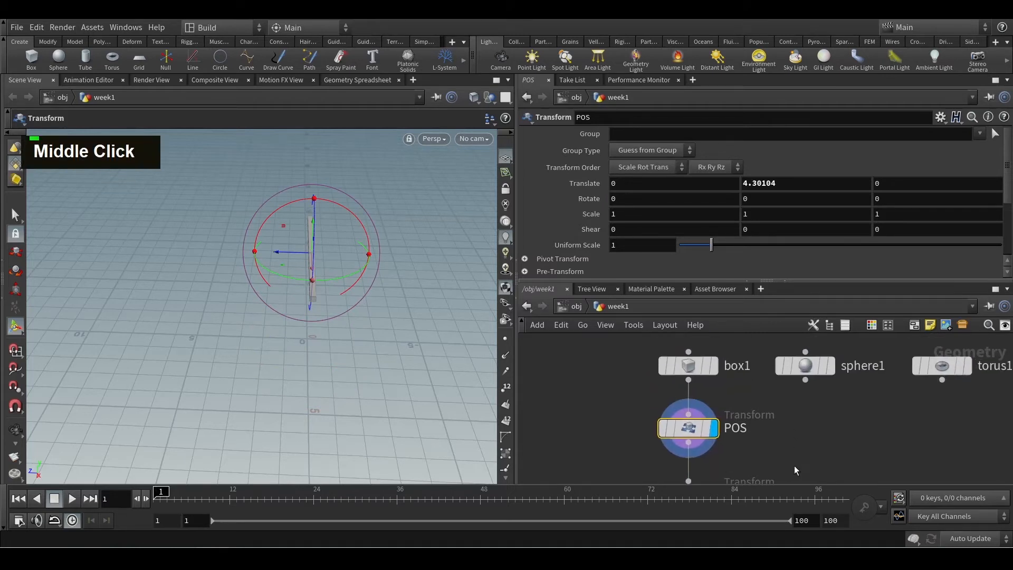
pyautogui.click(717, 373)
pyautogui.click(694, 369)
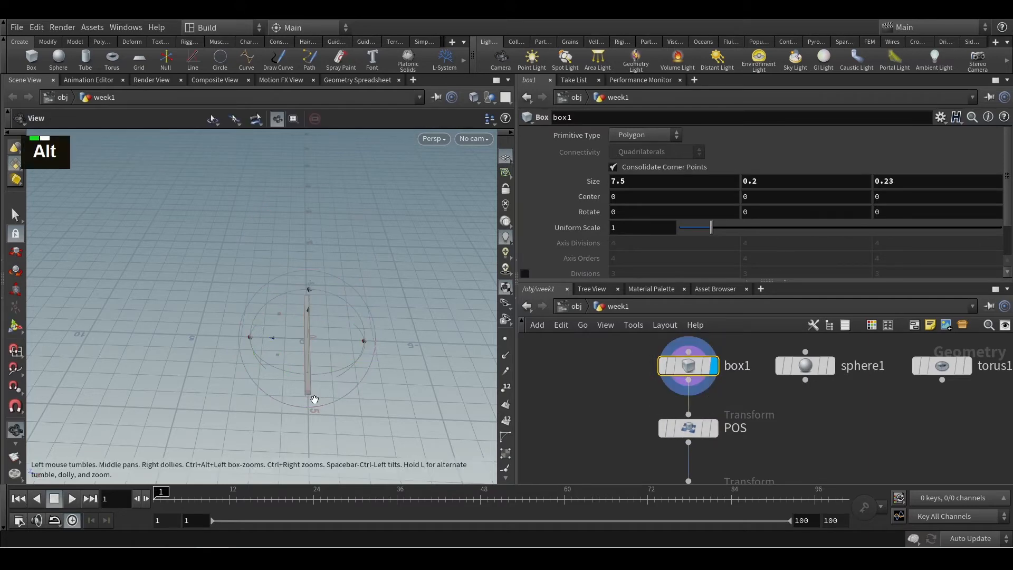
pyautogui.keyDown('alt'); pyautogui.moveTo(350, 387); pyautogui.dragTo(414, 380); pyautogui.keyUp('alt')
pyautogui.keyDown('alt'); pyautogui.scroll(2, 339, 356); pyautogui.keyUp('alt')
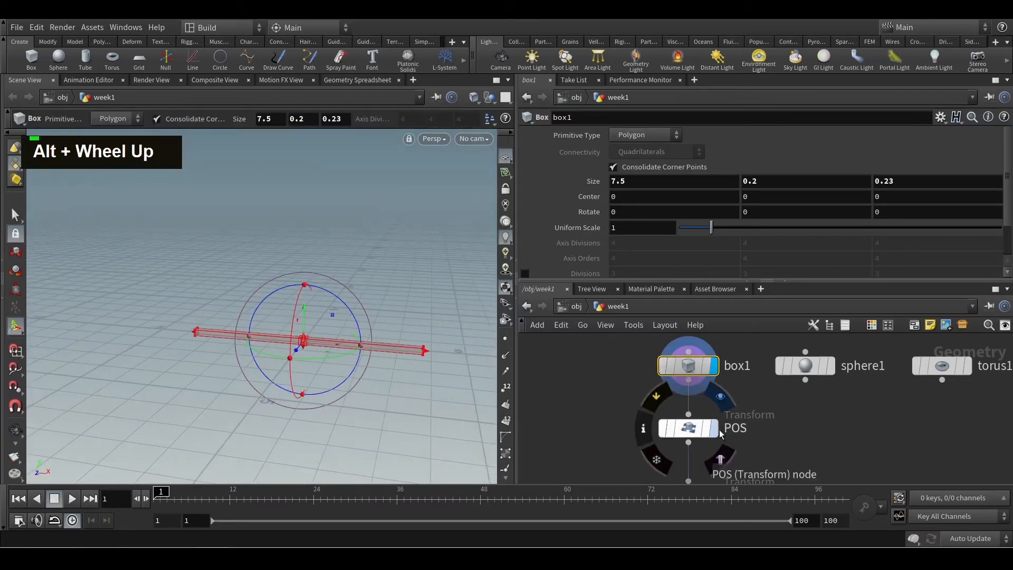
# - Display the POS node and the ROT node in turn to compare the bar and its transform handle at each stage
pyautogui.click(714, 428)
pyautogui.click(691, 428)
pyautogui.keyDown('alt'); pyautogui.scroll(-3, 292, 284); pyautogui.keyUp('alt')
pyautogui.keyDown('alt'); pyautogui.moveTo(292, 284); pyautogui.dragTo(244, 286); pyautogui.keyUp('alt')
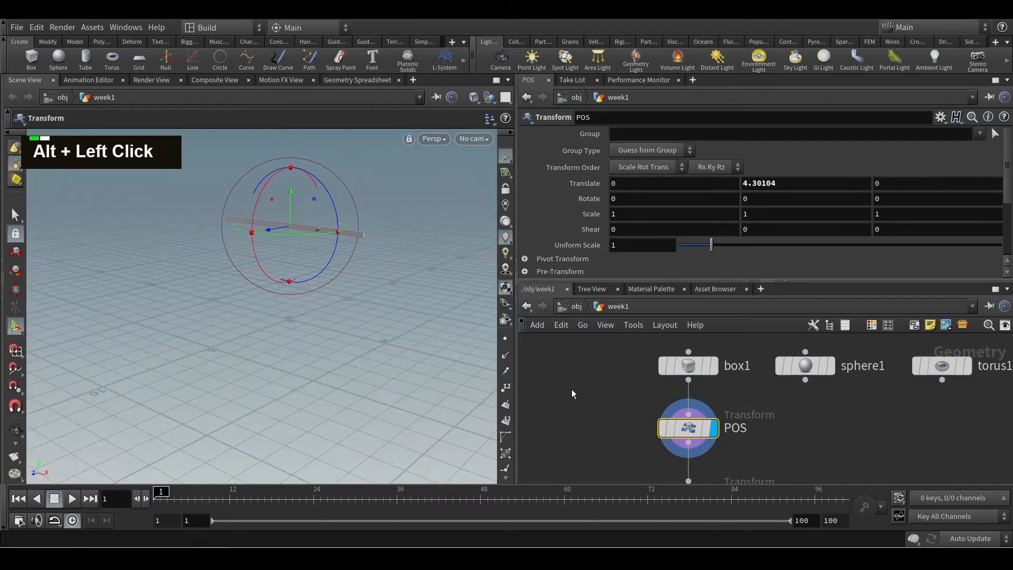
pyautogui.moveTo(746, 392); pyautogui.dragTo(731, 328, button='middle')
pyautogui.click(699, 431)
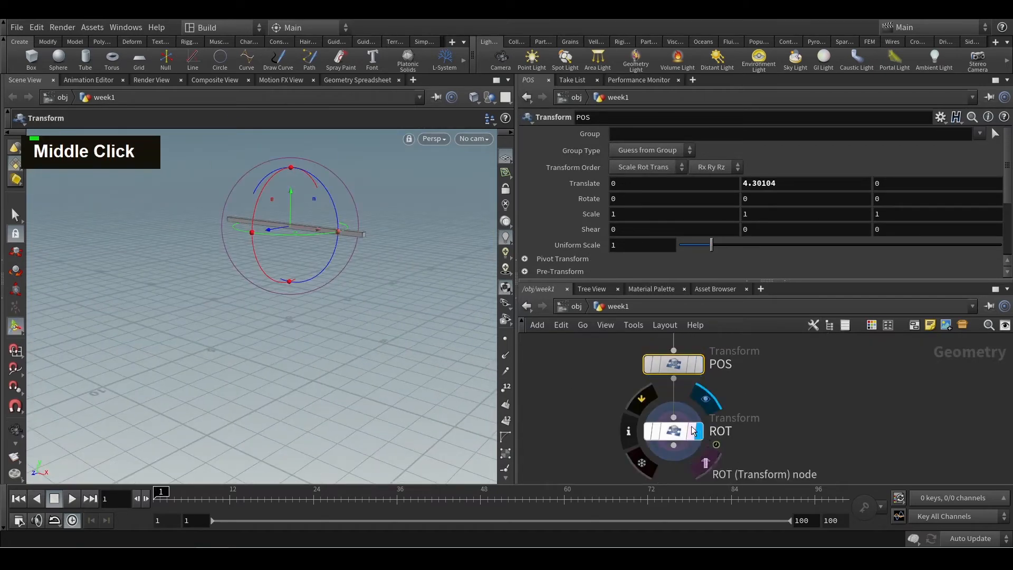
pyautogui.click(685, 430)
pyautogui.keyDown('alt'); pyautogui.scroll(-3, 369, 320); pyautogui.keyUp('alt')
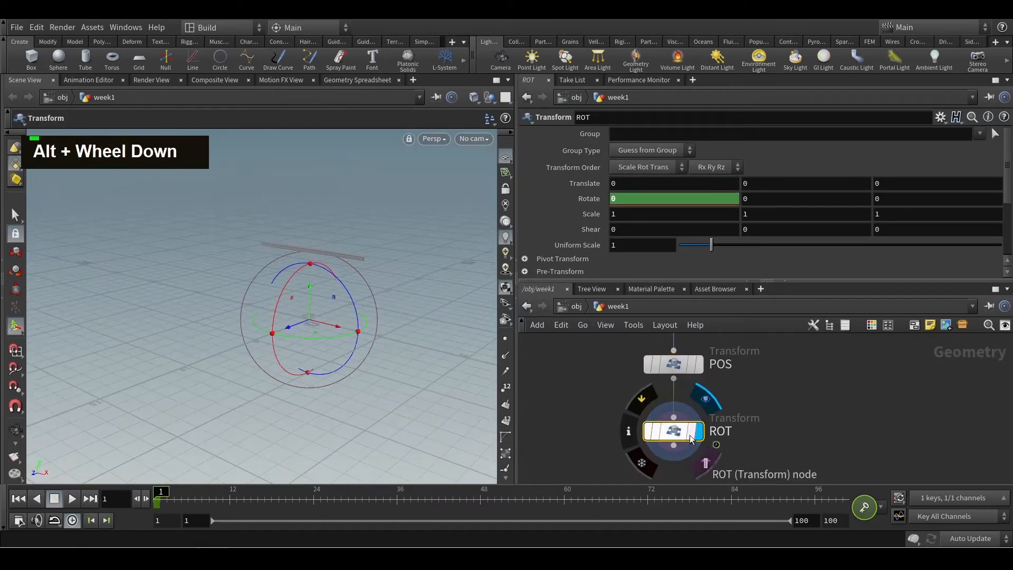
# - Try deleting the ROT node, and undo the deletion
pyautogui.moveTo(784, 404); pyautogui.dragTo(842, 396, button='middle')
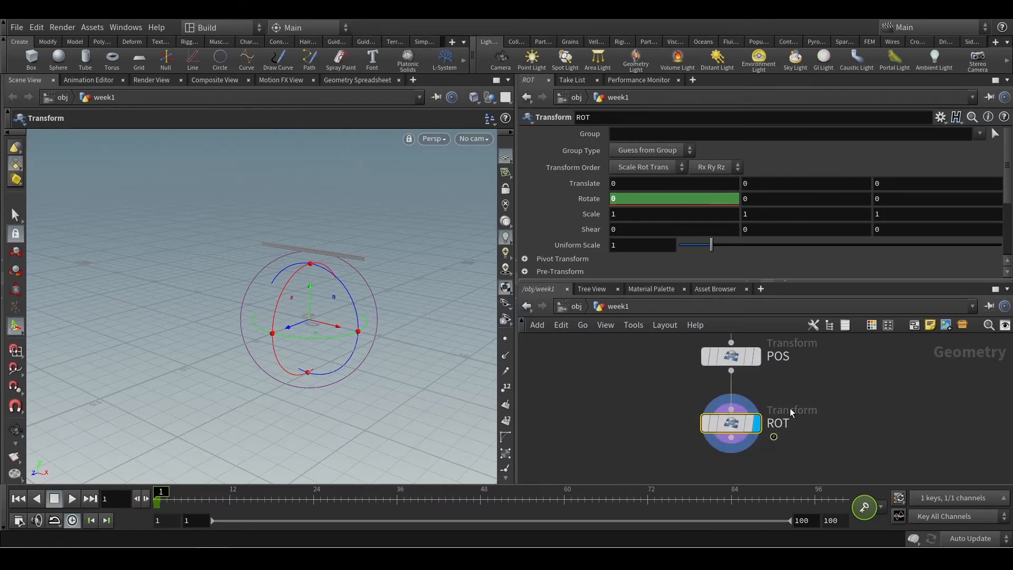
pyautogui.press('Delete')
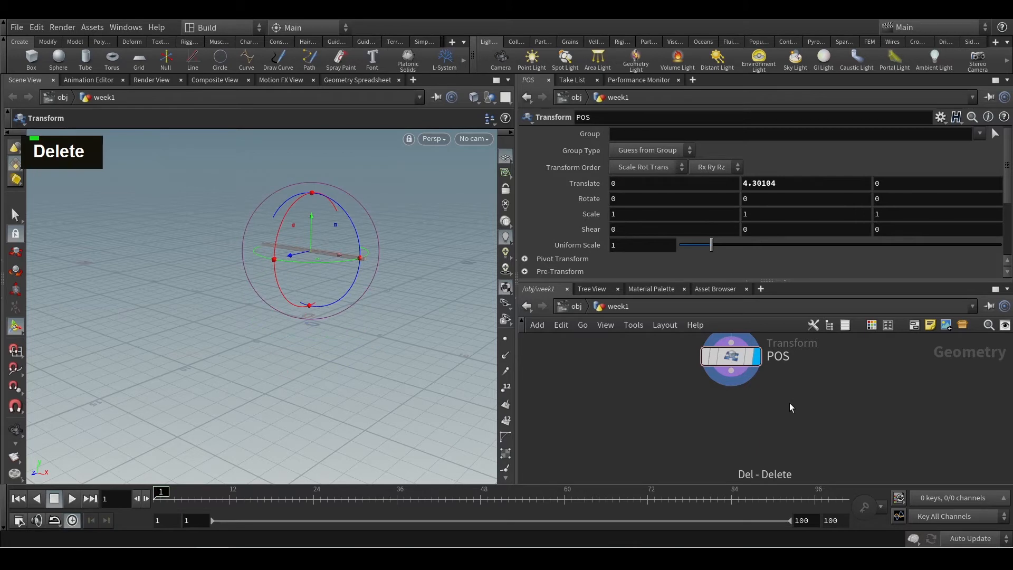
pyautogui.hotkey('ctrl', 'z')
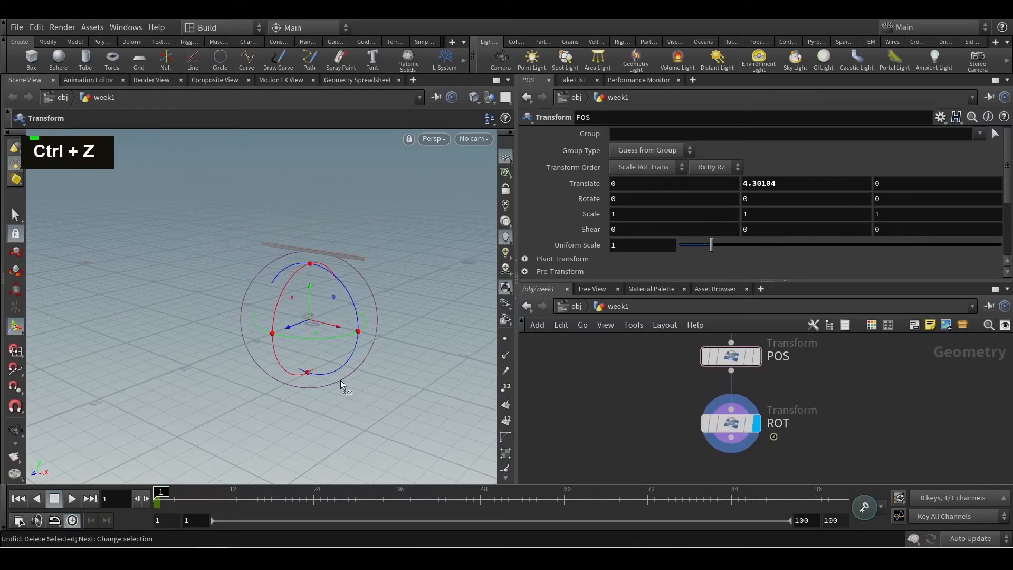
# - Display the POS node's result, and move the ROT node out of the column, well to the left of POS
pyautogui.scroll(-3, 646, 406)
pyautogui.moveTo(647, 406); pyautogui.dragTo(625, 433, button='middle')
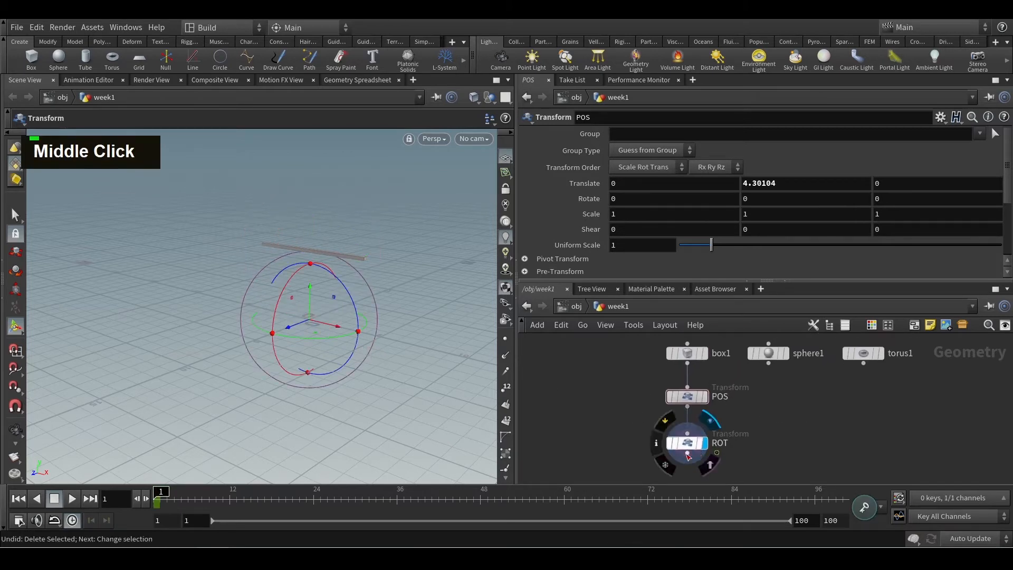
pyautogui.click(705, 396)
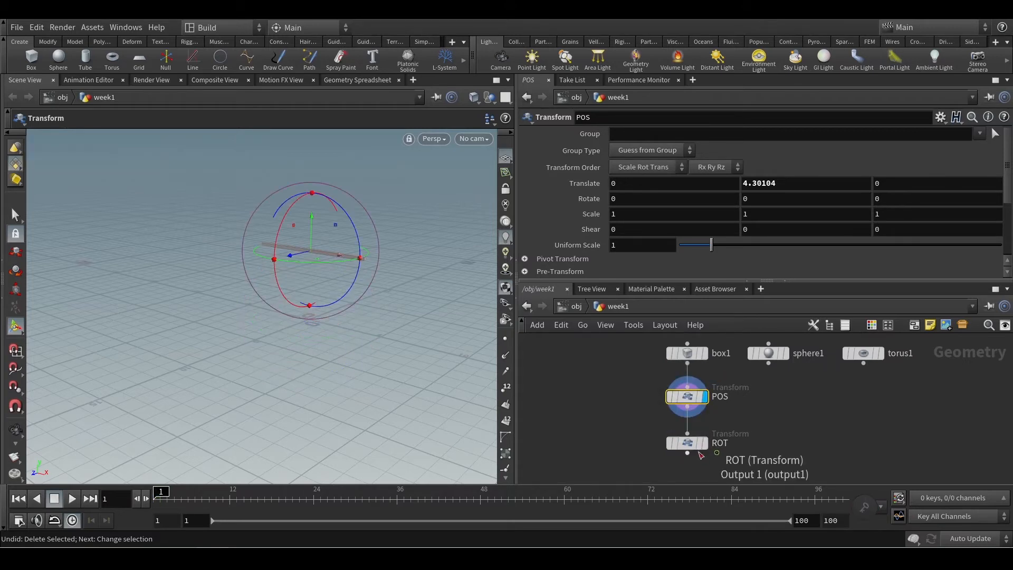
pyautogui.moveTo(695, 446); pyautogui.dragTo(530, 447)
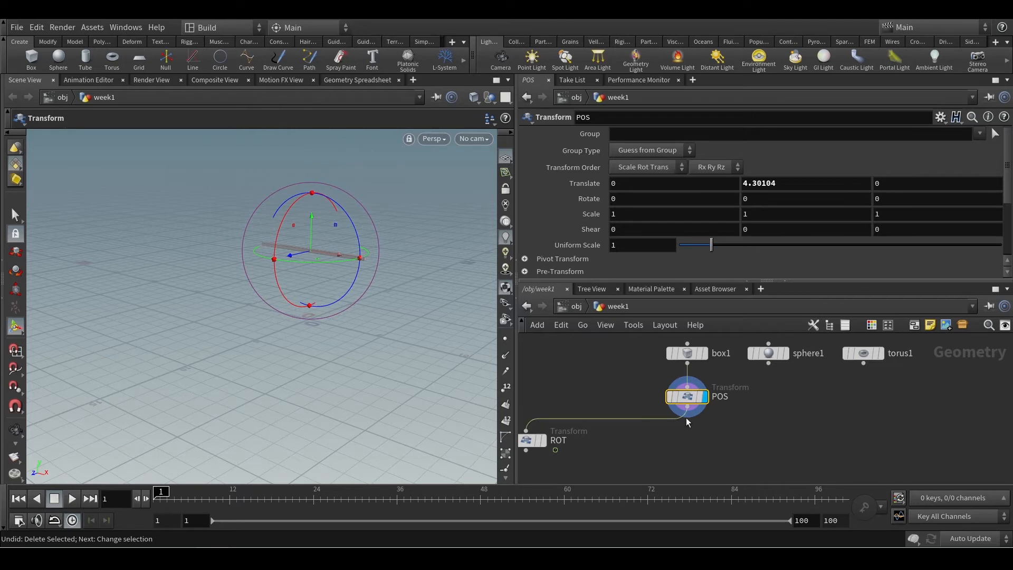
# - Go up to the obj level and back into week1, and move the ROT node closer to POS
pyautogui.click(572, 307)
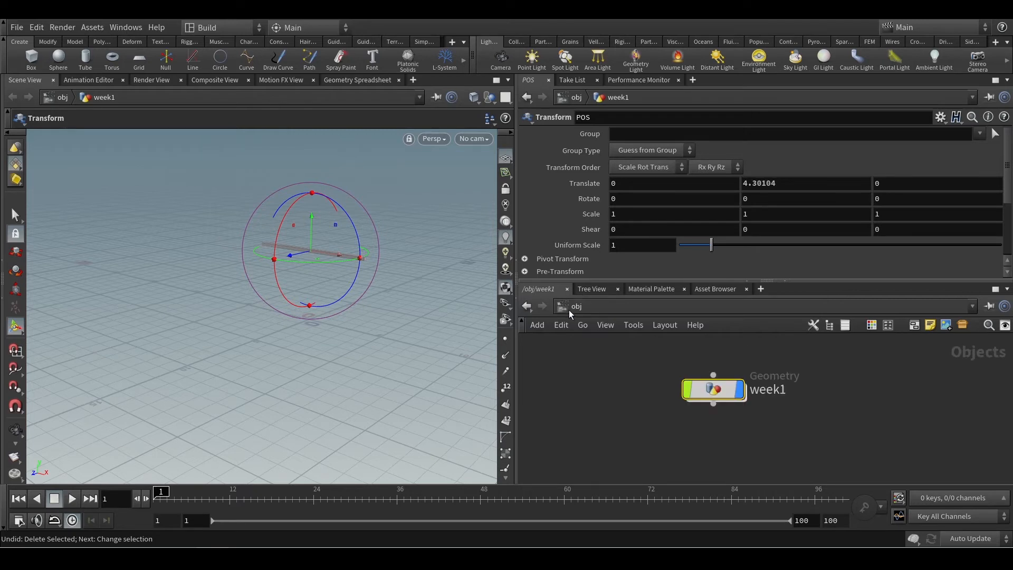
pyautogui.doubleClick(703, 397)
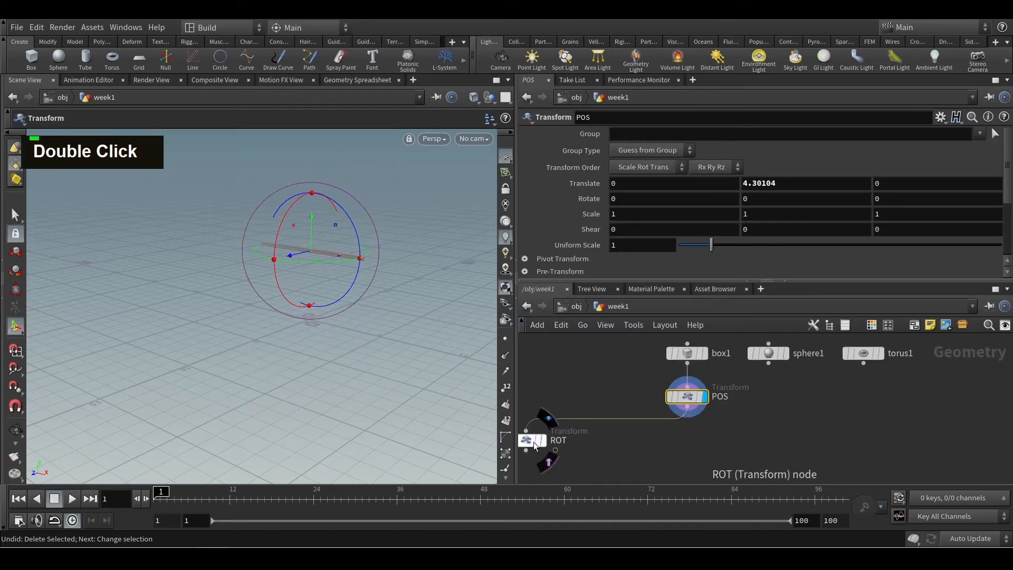
pyautogui.moveTo(534, 445); pyautogui.dragTo(595, 440)
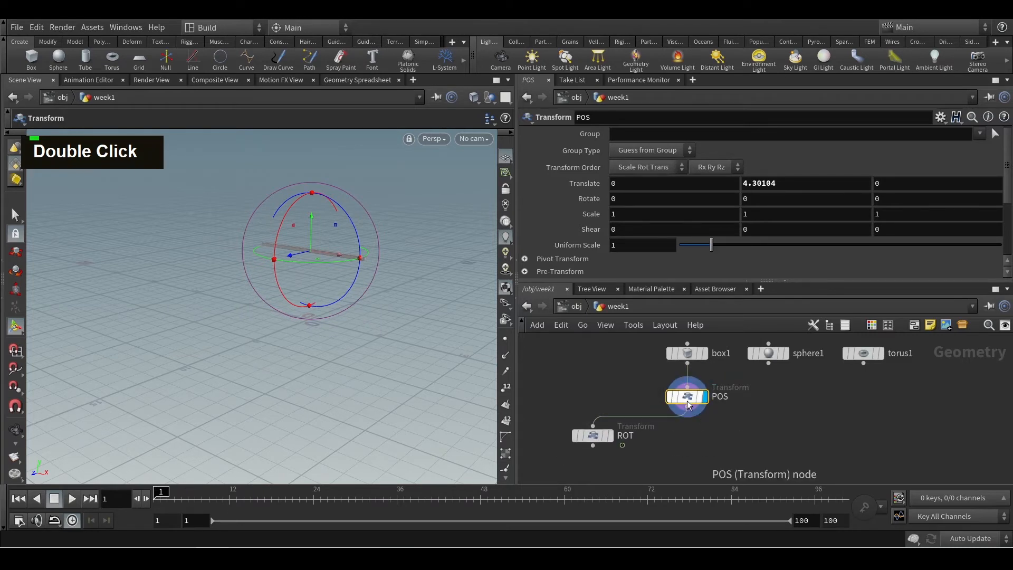
# - Play the animation with the POS node displayed, and return to frame 1
pyautogui.click(73, 499)
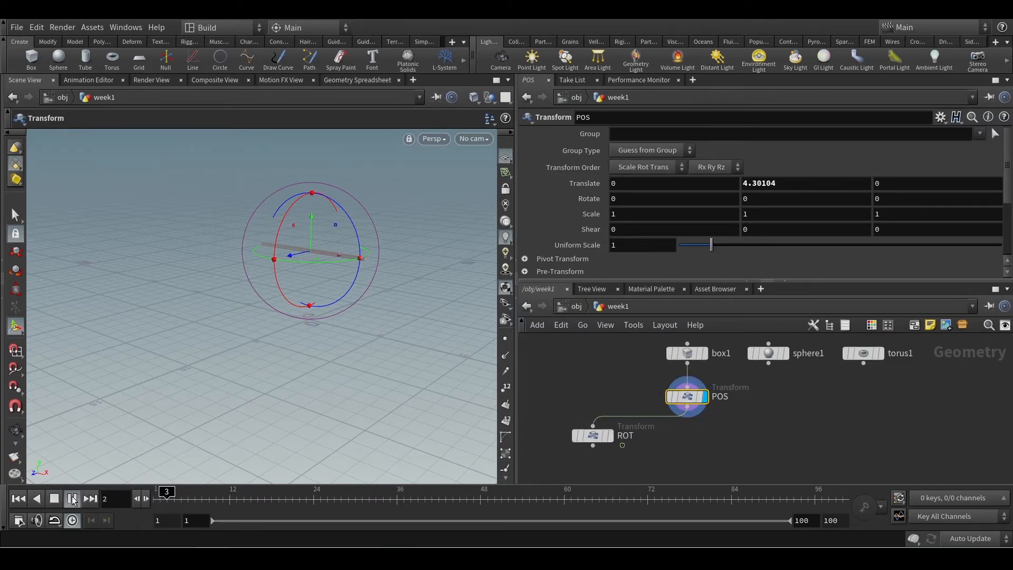
pyautogui.click(19, 498)
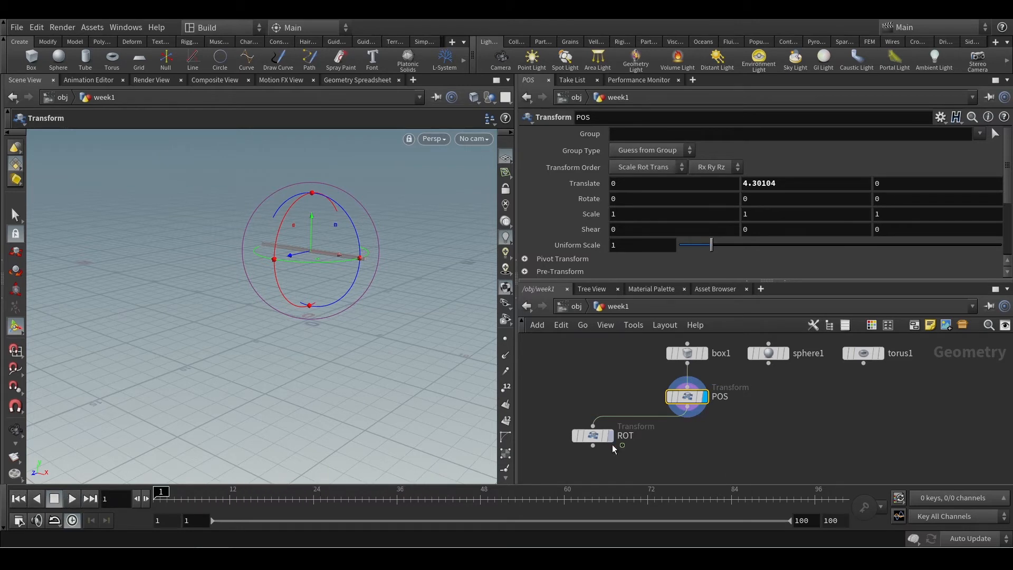
# - Rename the ROT node as ROT_ANIMATIOn
pyautogui.doubleClick(626, 436)
pyautogui.write('_')
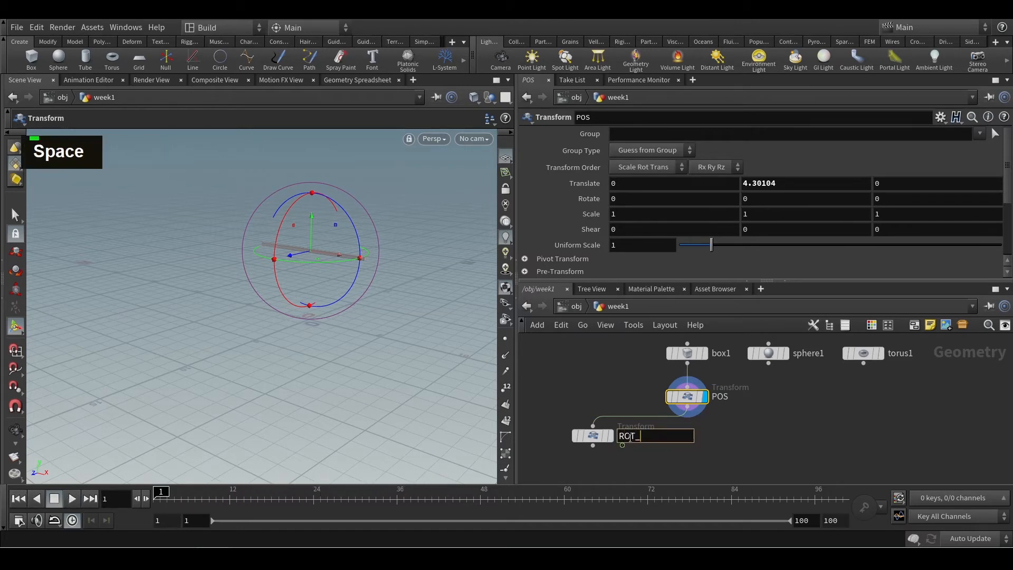
pyautogui.write('ANIMATIOn')
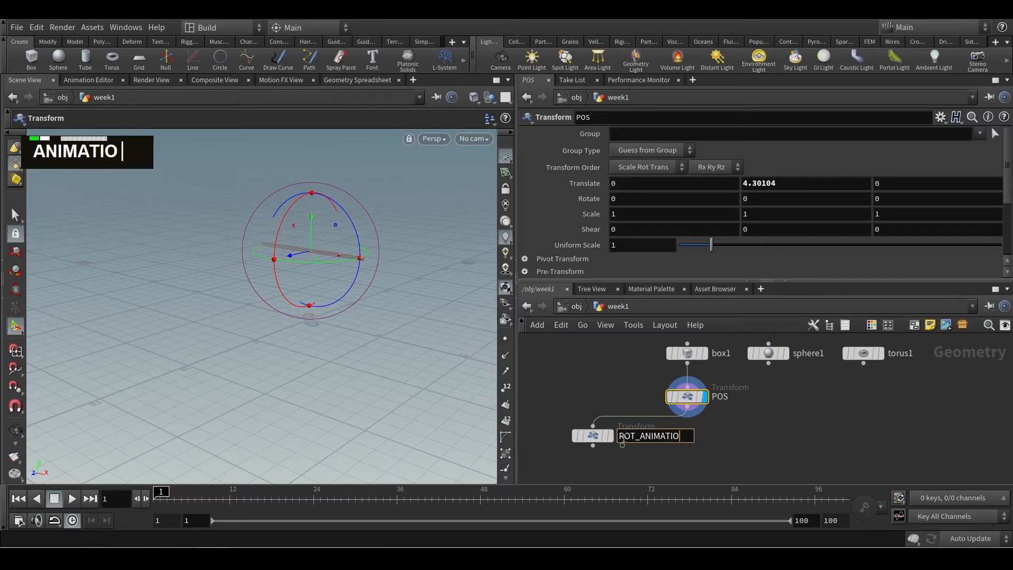
pyautogui.press('Return')
# - Play the animation with the ROT_ANIMATIOn node displayed, and return to frame 1
pyautogui.click(592, 436)
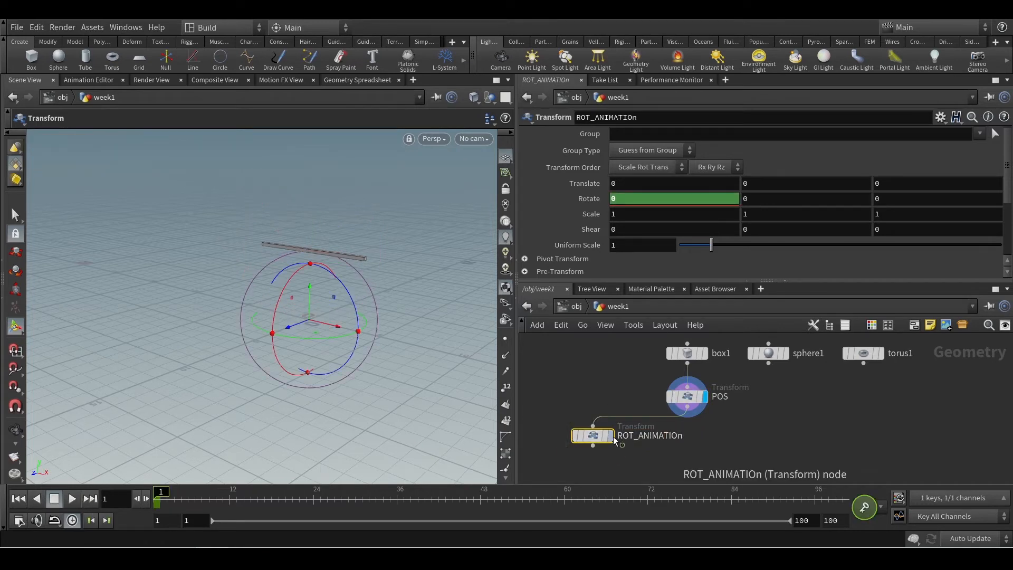
pyautogui.moveTo(598, 437)
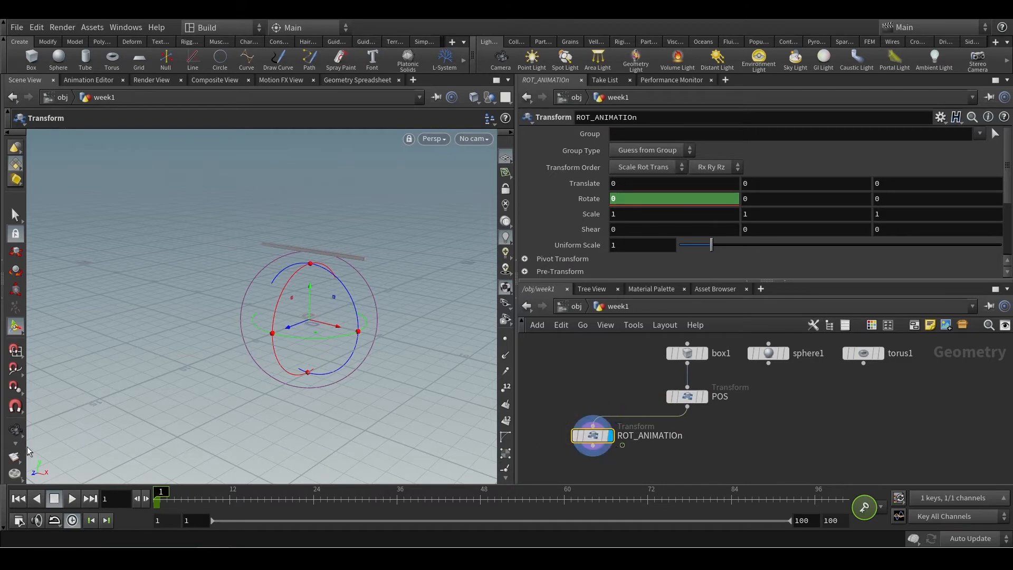
pyautogui.click(72, 499)
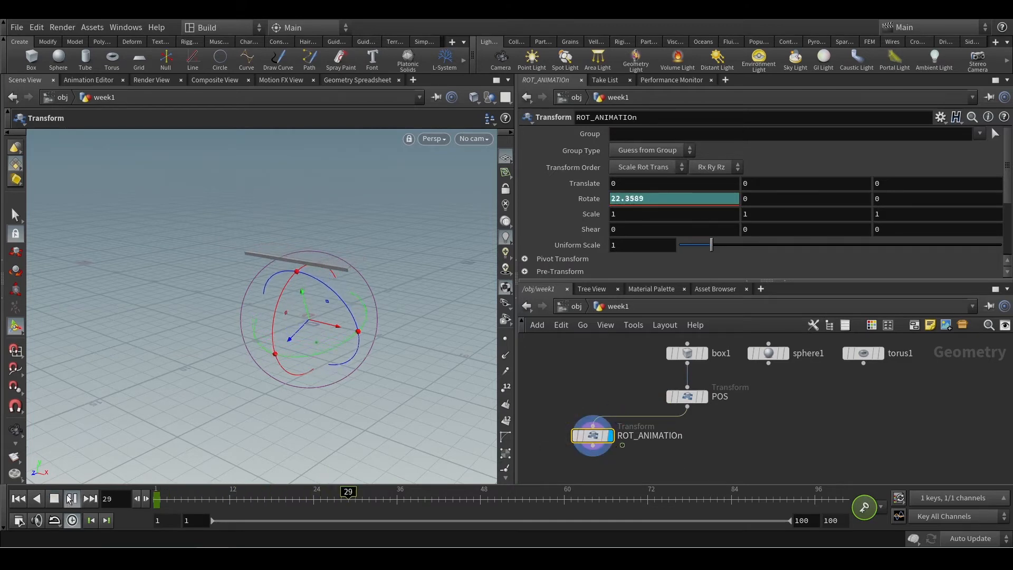
pyautogui.click(19, 498)
# - Display the POS node's result, and select the ROT_ANIMATIOn node
pyautogui.moveTo(709, 403)
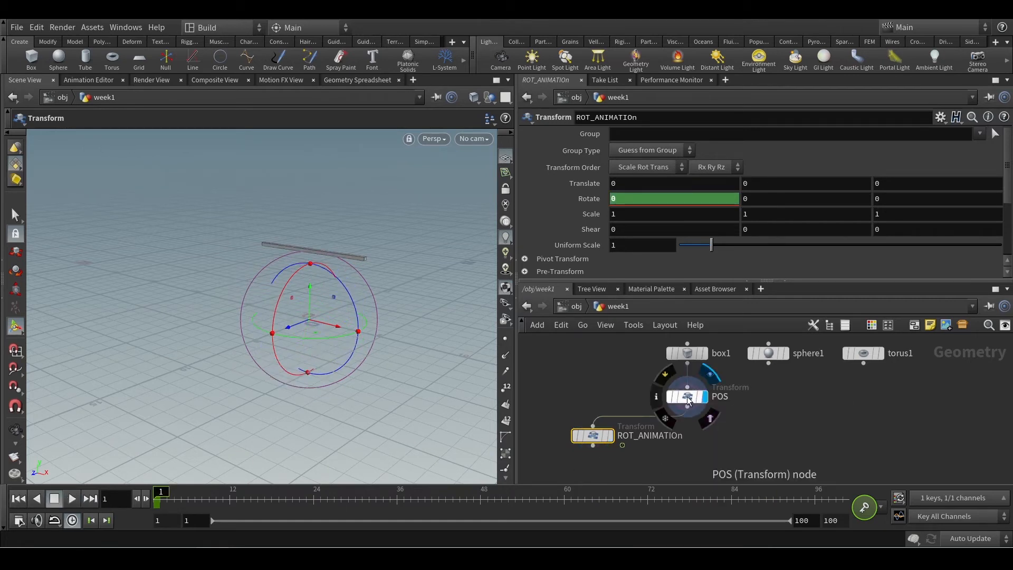
pyautogui.click(707, 401)
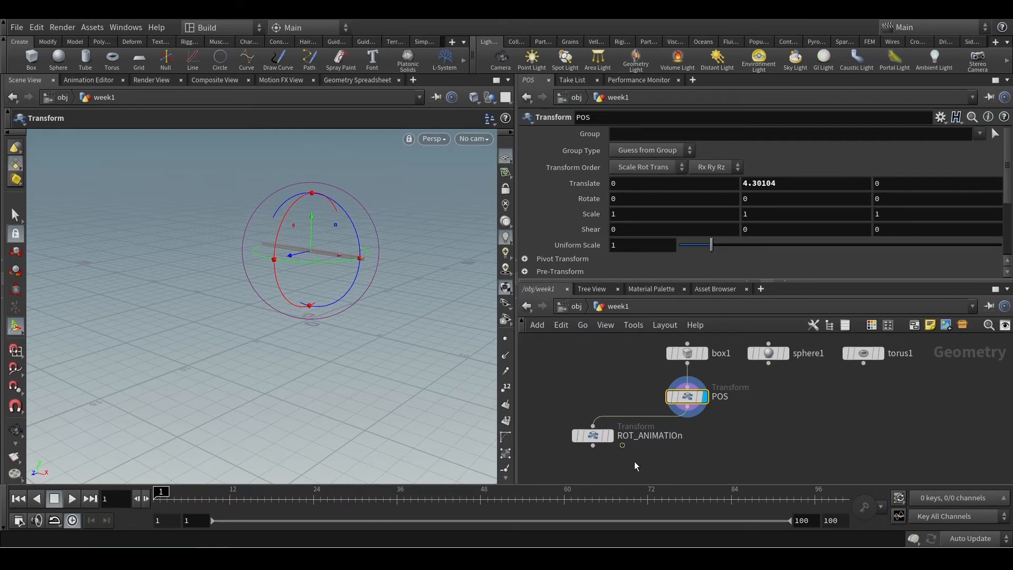
pyautogui.click(592, 436)
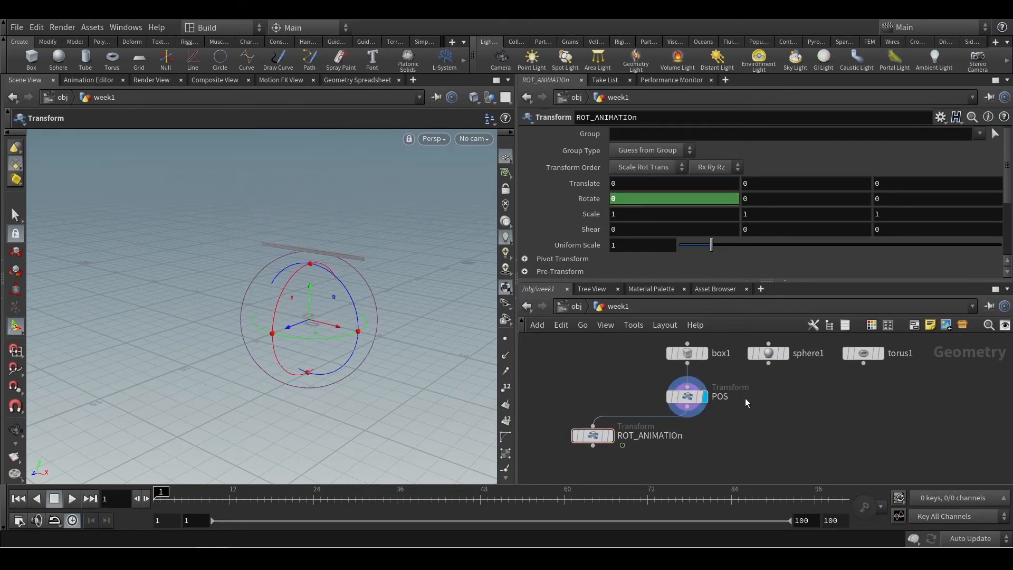
# - Move the ROT_ANIMATIOn node directly below POS, and display its result
pyautogui.scroll(4, 743, 408)
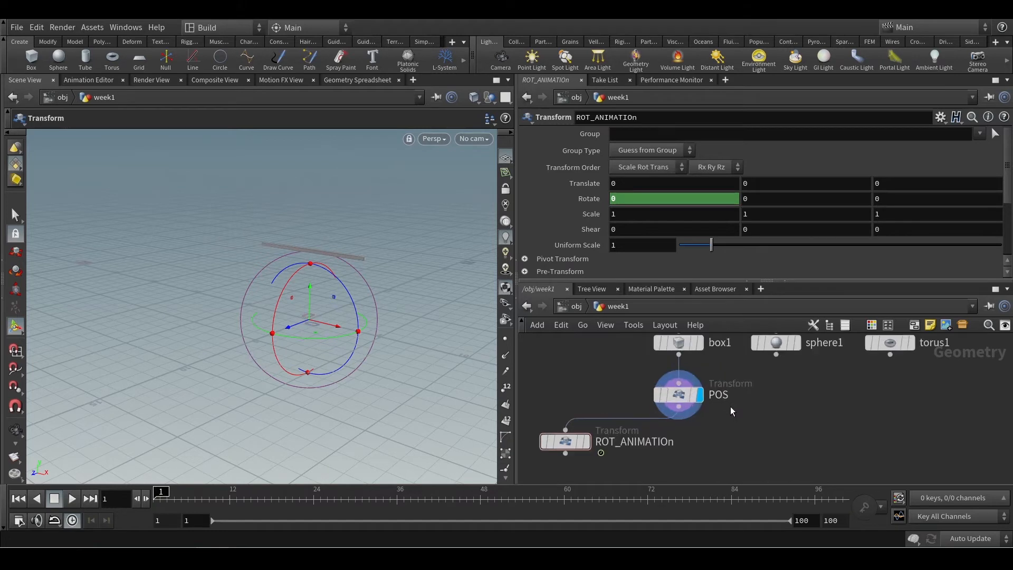
pyautogui.middleClick(731, 407)
pyautogui.scroll(2, 734, 411)
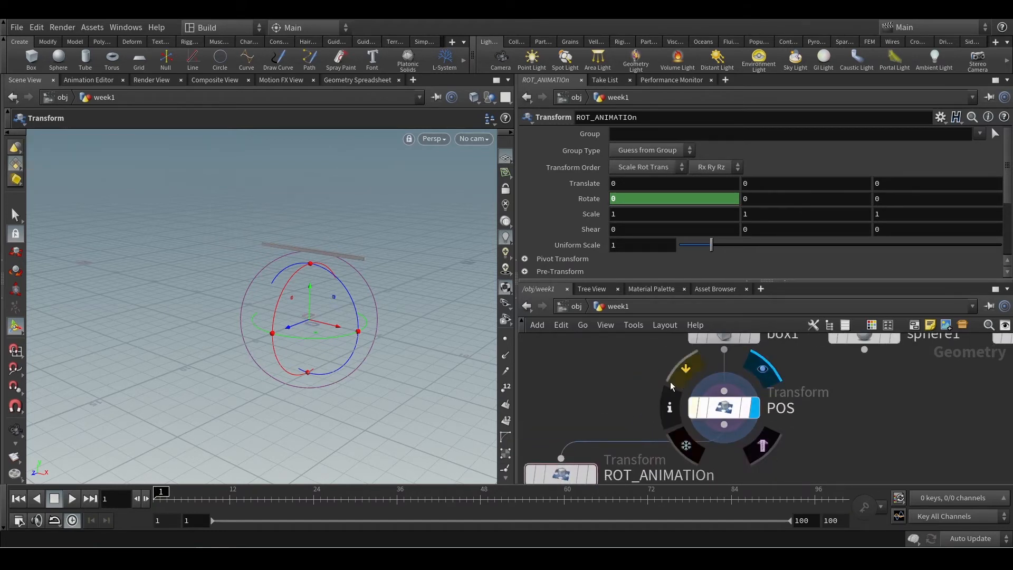
pyautogui.scroll(-2, 765, 443)
pyautogui.moveTo(811, 456); pyautogui.dragTo(814, 429, button='middle')
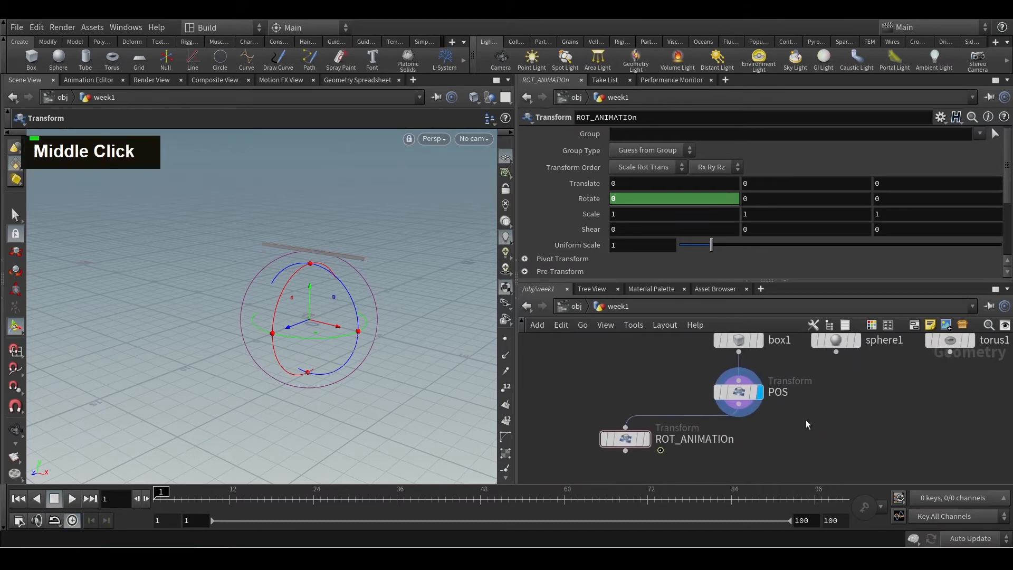
pyautogui.moveTo(627, 439); pyautogui.dragTo(743, 445)
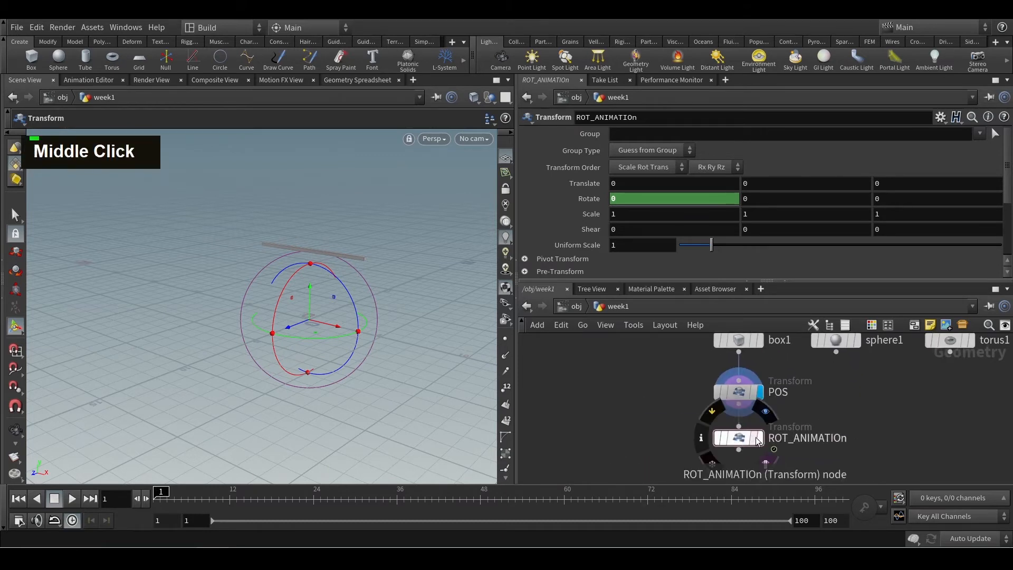
pyautogui.click(760, 438)
pyautogui.click(744, 438)
# - Examine the node chain from box1 through POS to ROT_ANIMATIOn and the bypass flag of the POS node
pyautogui.scroll(2, 792, 401)
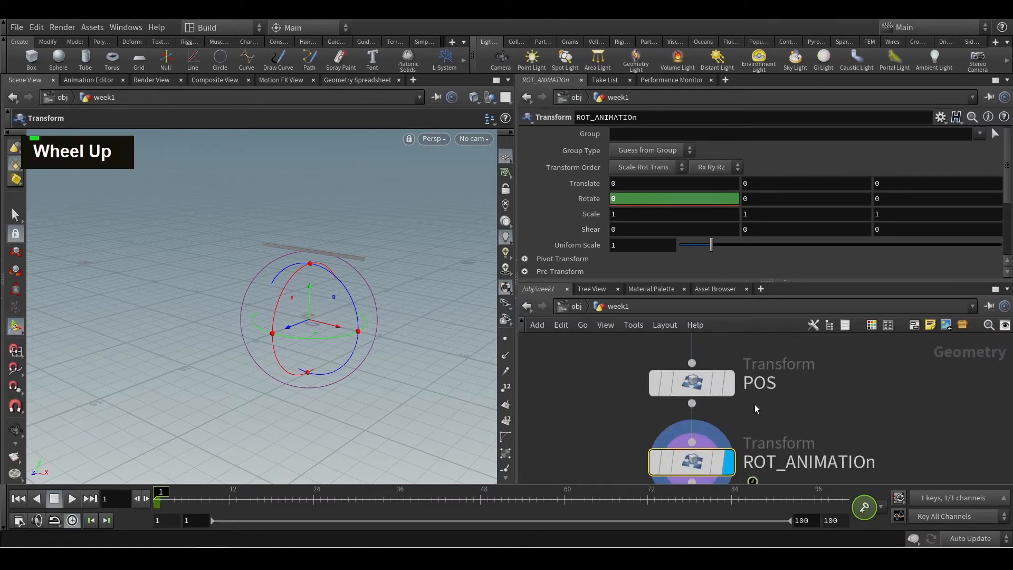
pyautogui.scroll(-3, 792, 401)
pyautogui.moveTo(792, 401); pyautogui.dragTo(782, 429, button='middle')
pyautogui.moveTo(718, 412)
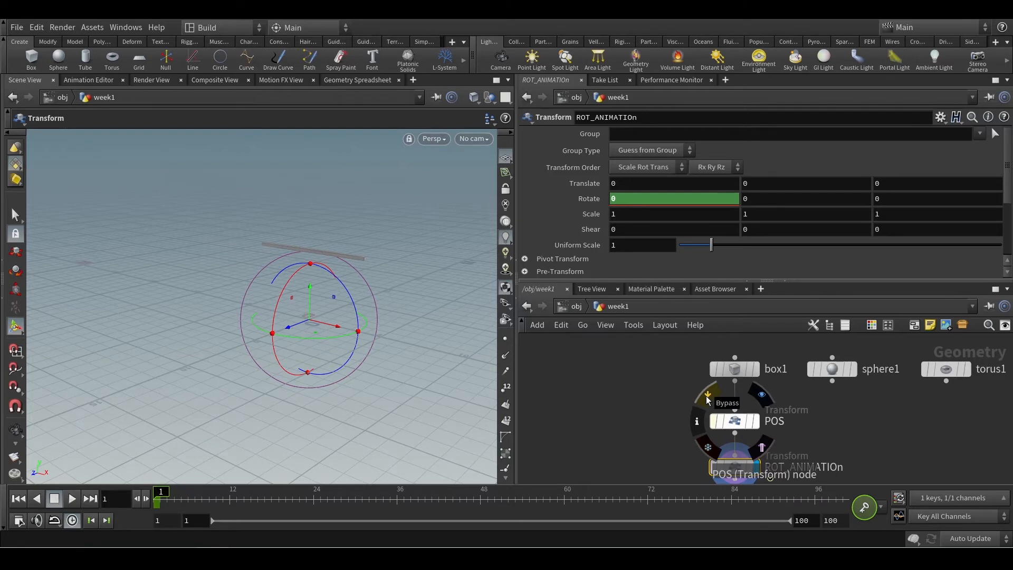
pyautogui.moveTo(677, 398); pyautogui.dragTo(663, 384, button='middle')
pyautogui.scroll(-2, 659, 388)
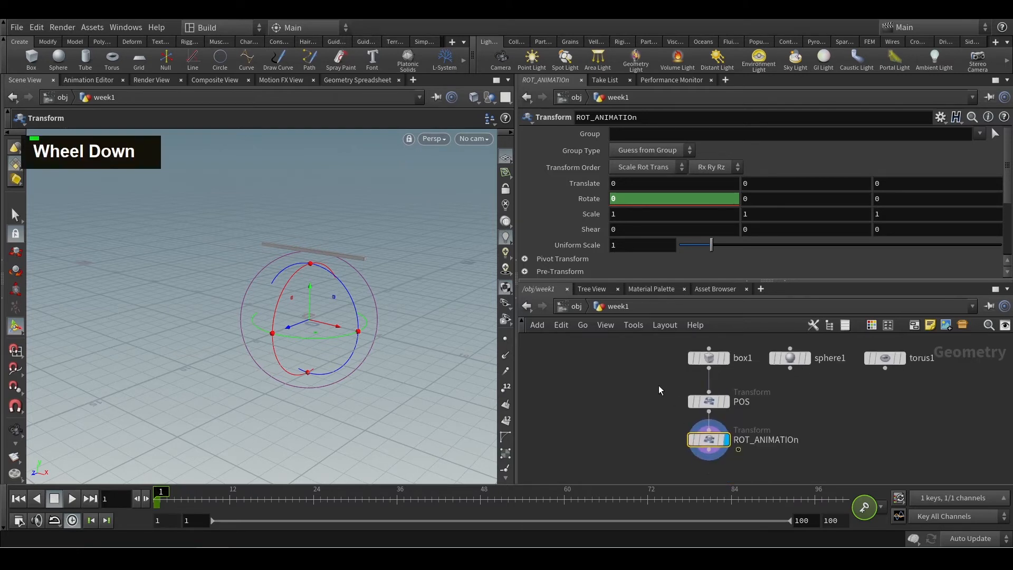
pyautogui.hotkey('ctrl', '2')
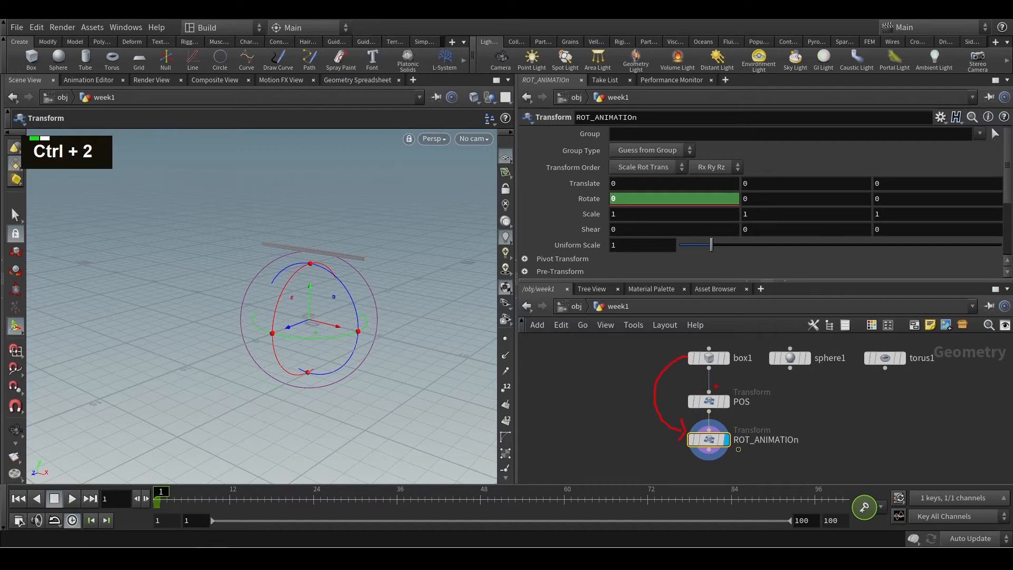
pyautogui.moveTo(698, 393); pyautogui.dragTo(718, 408)
pyautogui.press('Escape')
pyautogui.scroll(2, 710, 430)
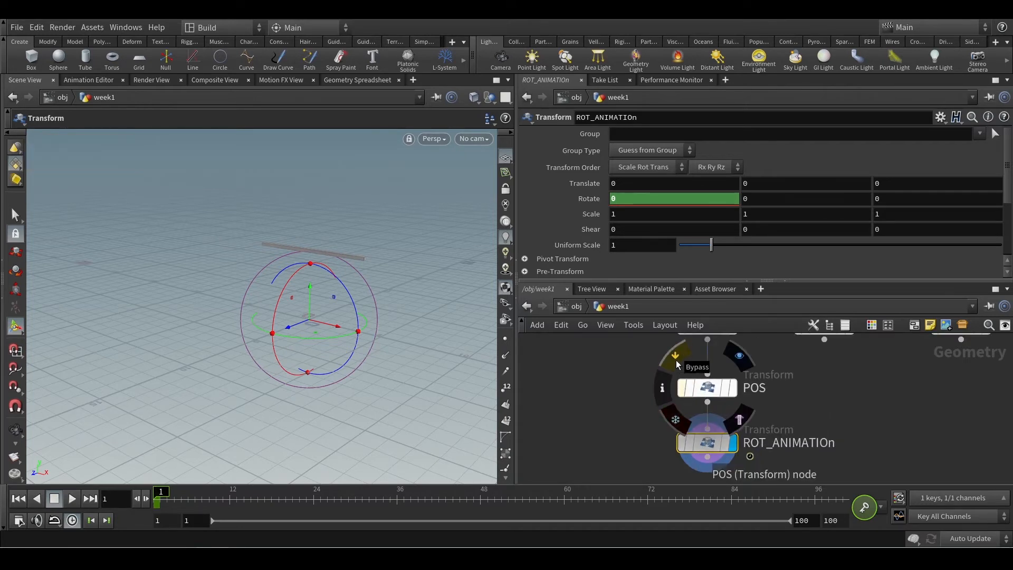
# - Set the POS node's Y translation to 4
pyautogui.press('alt')
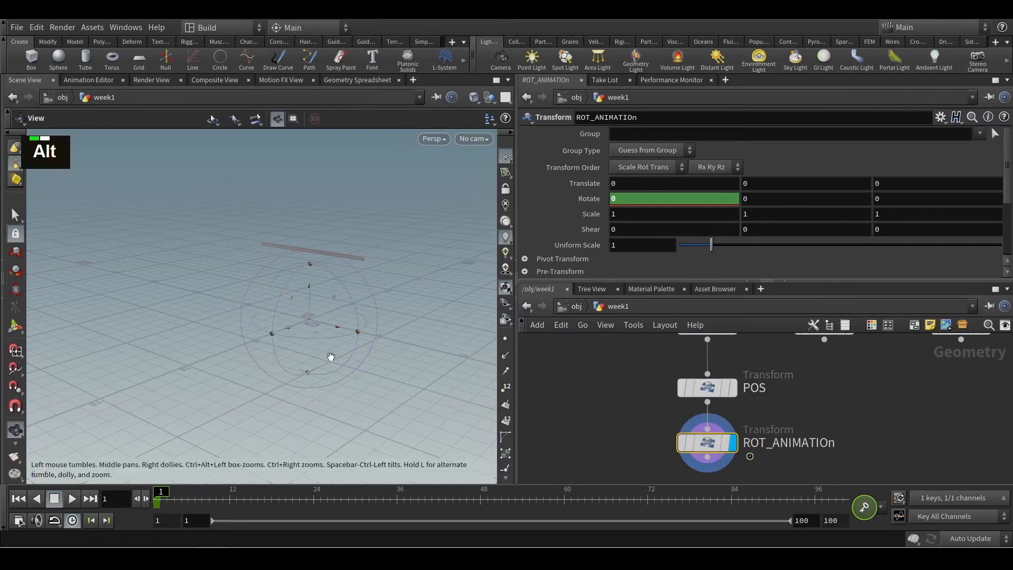
pyautogui.keyDown('alt'); pyautogui.moveTo(331, 358); pyautogui.dragTo(366, 353); pyautogui.keyUp('alt')
pyautogui.keyDown('alt'); pyautogui.scroll(3, 306, 327); pyautogui.keyUp('alt')
pyautogui.keyDown('alt'); pyautogui.moveTo(306, 328); pyautogui.dragTo(316, 323); pyautogui.keyUp('alt')
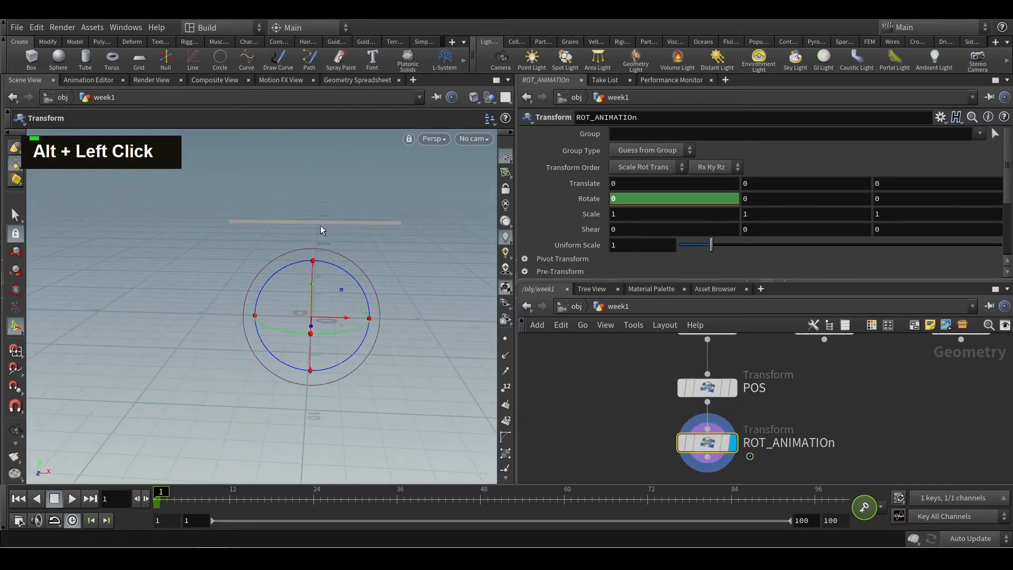
pyautogui.click(706, 390)
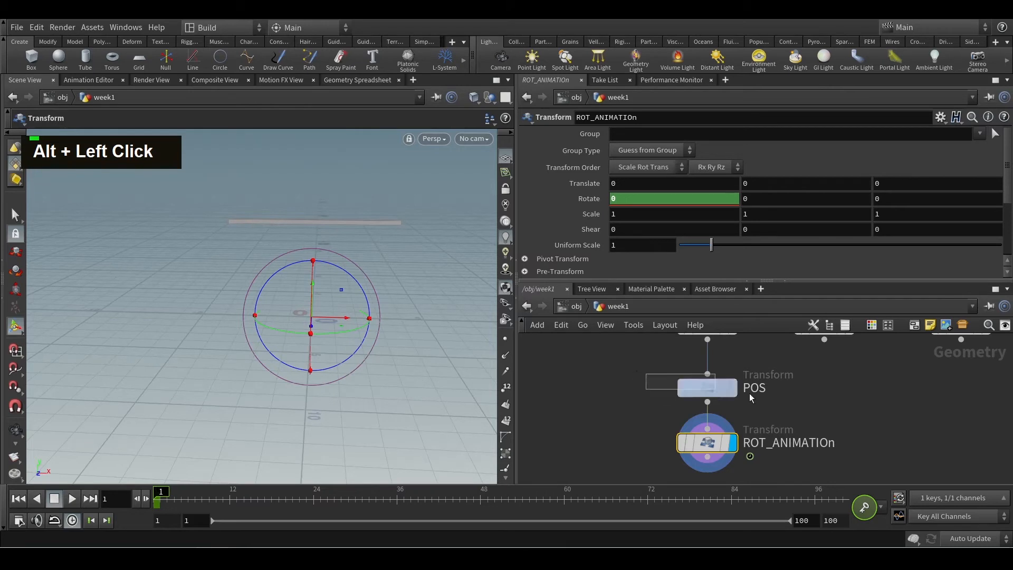
pyautogui.doubleClick(751, 186)
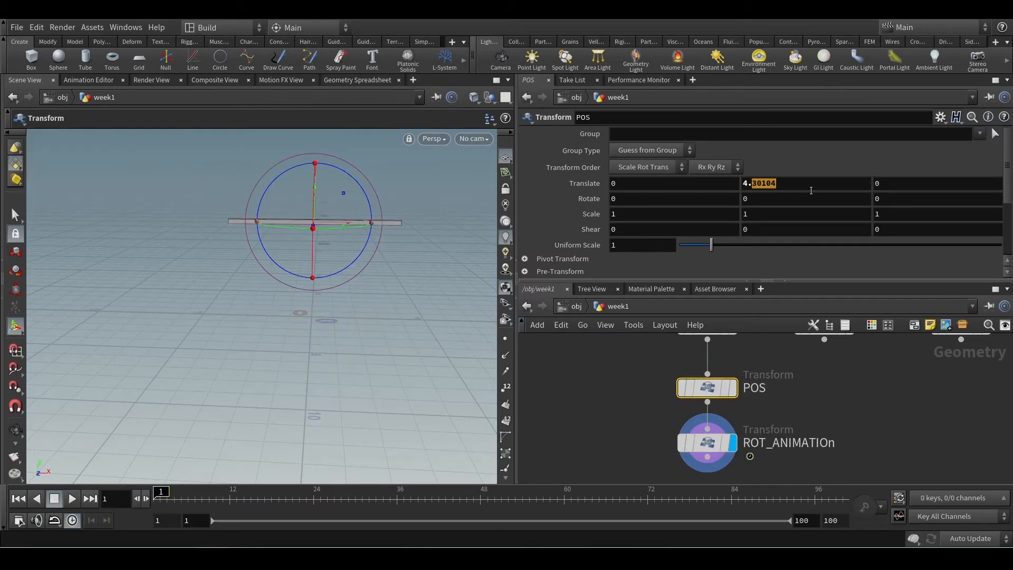
pyautogui.press('BackSpace')
pyautogui.press('BackSpace')
pyautogui.press('Return')
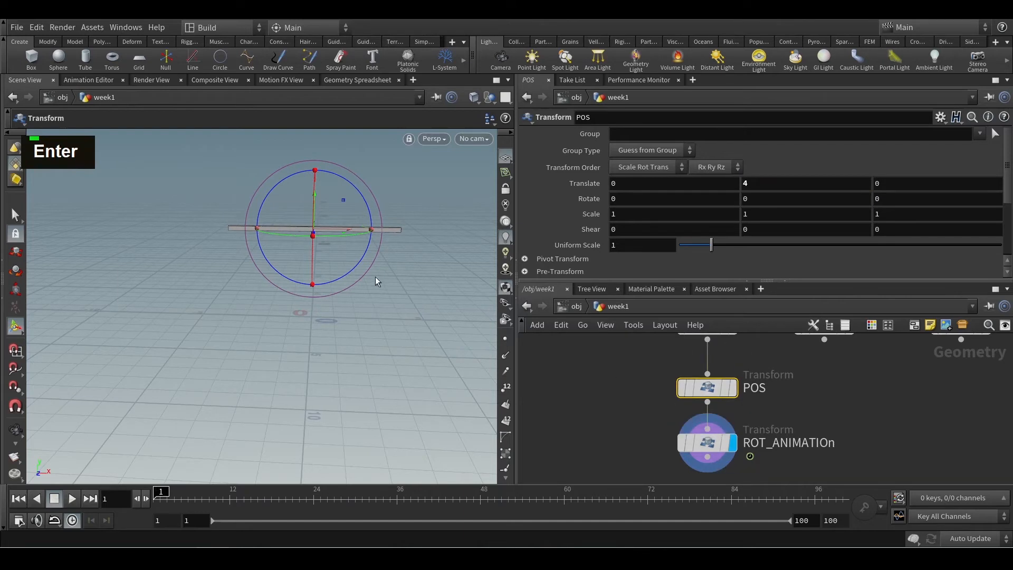
# - Select the box1 node to view its parameters, and bypass the POS node
pyautogui.moveTo(623, 383); pyautogui.dragTo(627, 423, button='middle')
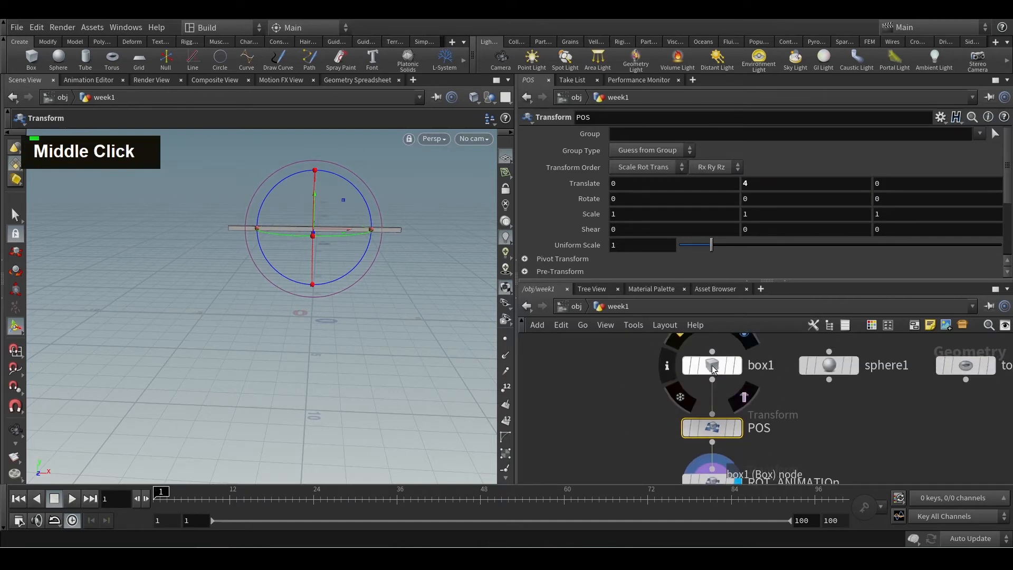
pyautogui.click(711, 365)
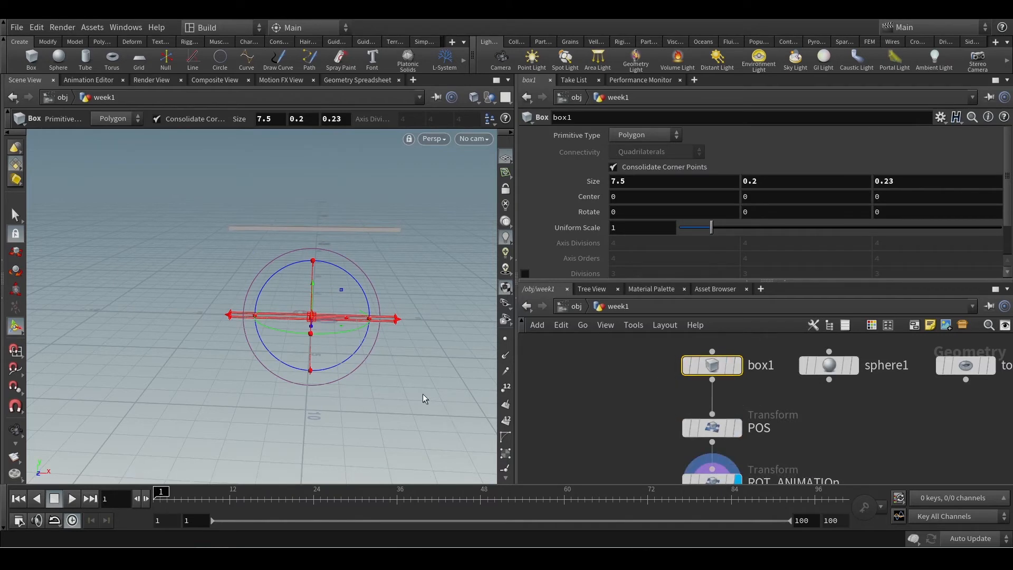
pyautogui.moveTo(581, 409); pyautogui.dragTo(566, 351, button='middle')
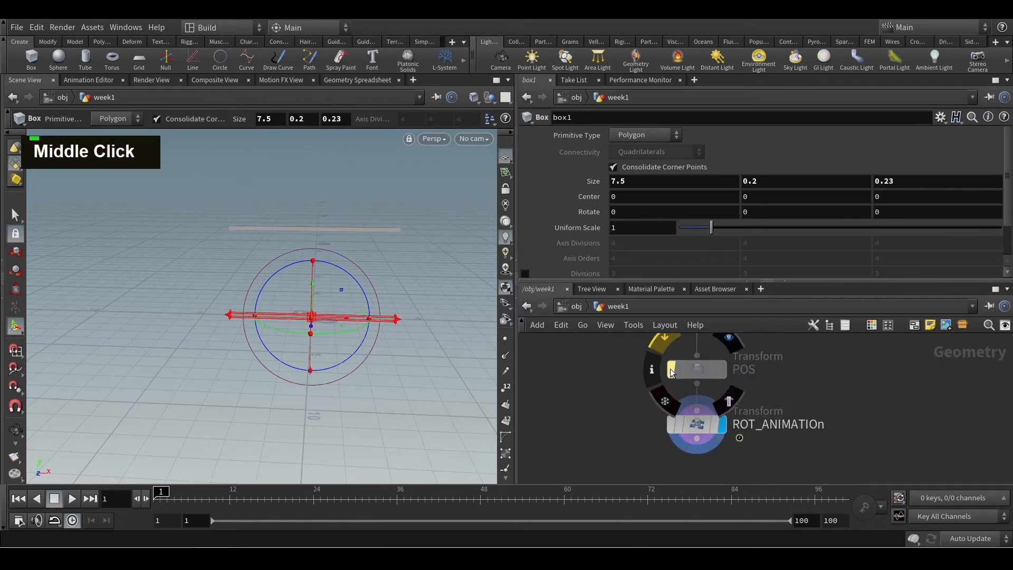
# - Select the ROT_ANIMATIOn node and scrub the timeline from frame 1 with the POS node bypassed
pyautogui.click(697, 424)
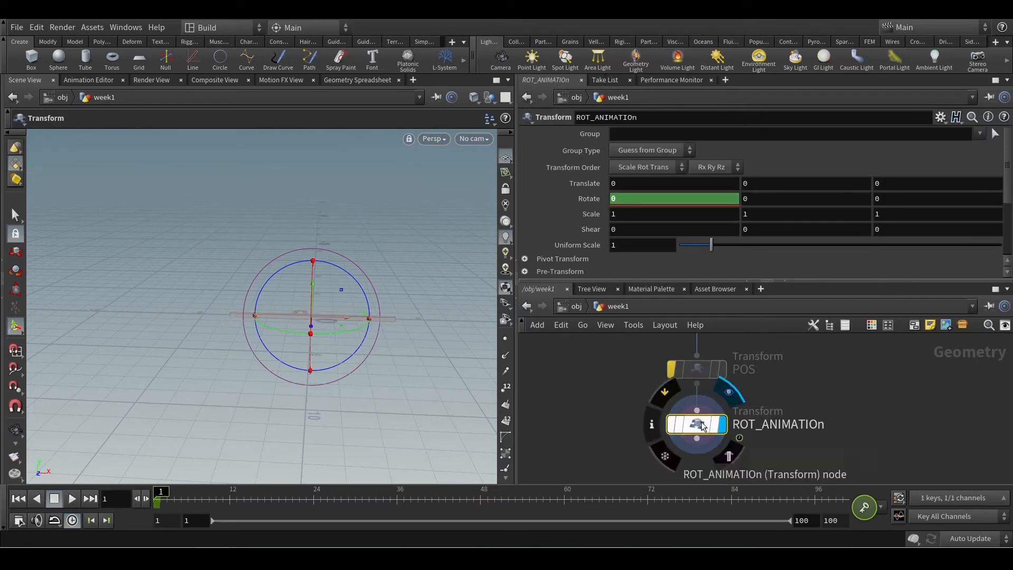
pyautogui.keyDown('alt'); pyautogui.scroll(2, 288, 346); pyautogui.keyUp('alt')
pyautogui.keyDown('alt'); pyautogui.scroll(-1, 309, 347); pyautogui.keyUp('alt')
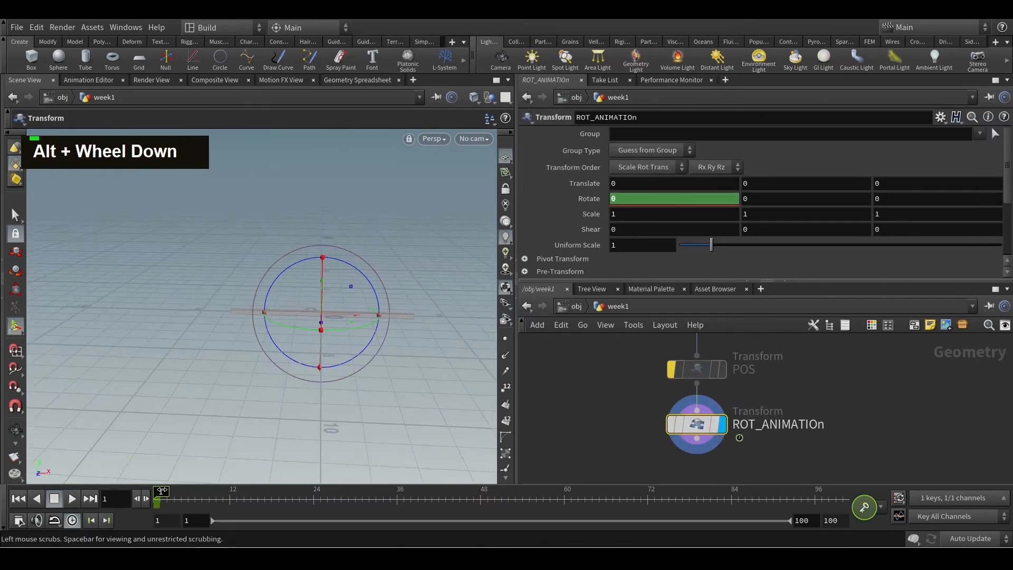
pyautogui.moveTo(160, 491)
pyautogui.mouseDown()
pyautogui.moveTo(808, 499)
pyautogui.moveTo(370, 504)
pyautogui.moveTo(529, 511)
pyautogui.moveTo(157, 504)
pyautogui.mouseUp()
# - Select the POS node and turn off its bypass
pyautogui.moveTo(629, 390); pyautogui.dragTo(624, 418, button='middle')
pyautogui.moveTo(621, 389); pyautogui.dragTo(728, 408)
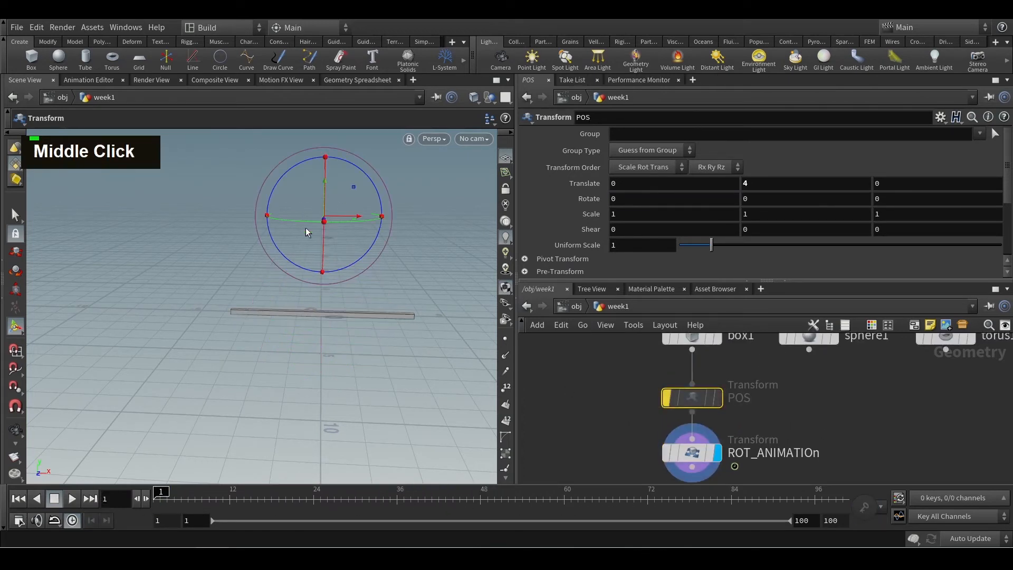
pyautogui.scroll(-2, 612, 432)
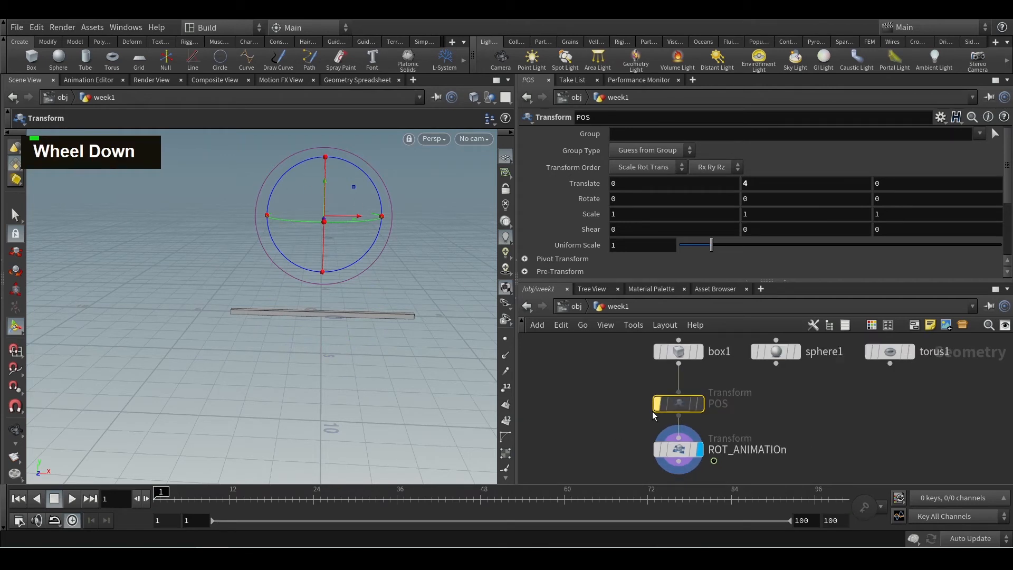
pyautogui.moveTo(658, 410)
pyautogui.click(658, 404)
pyautogui.scroll(-2, 787, 410)
pyautogui.moveTo(782, 438); pyautogui.dragTo(747, 396, button='middle')
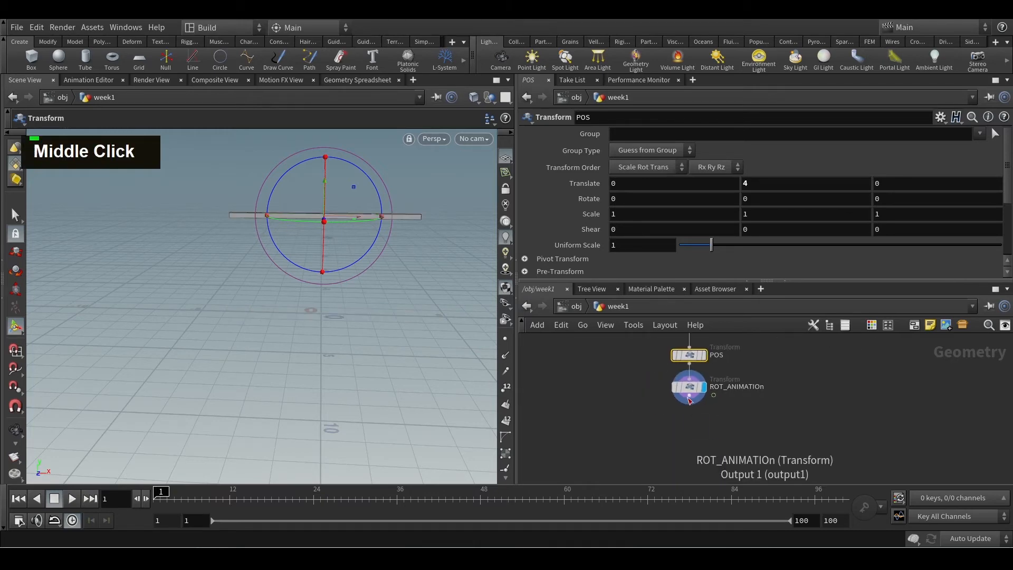
pyautogui.click(682, 402)
pyautogui.press('Tab')
pyautogui.write('tran')
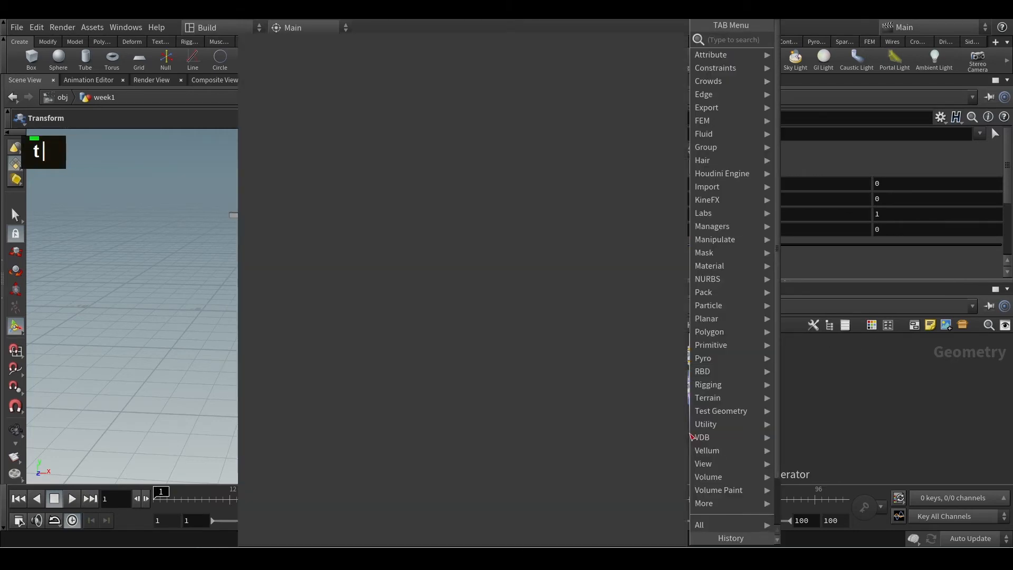
pyautogui.press('Escape')
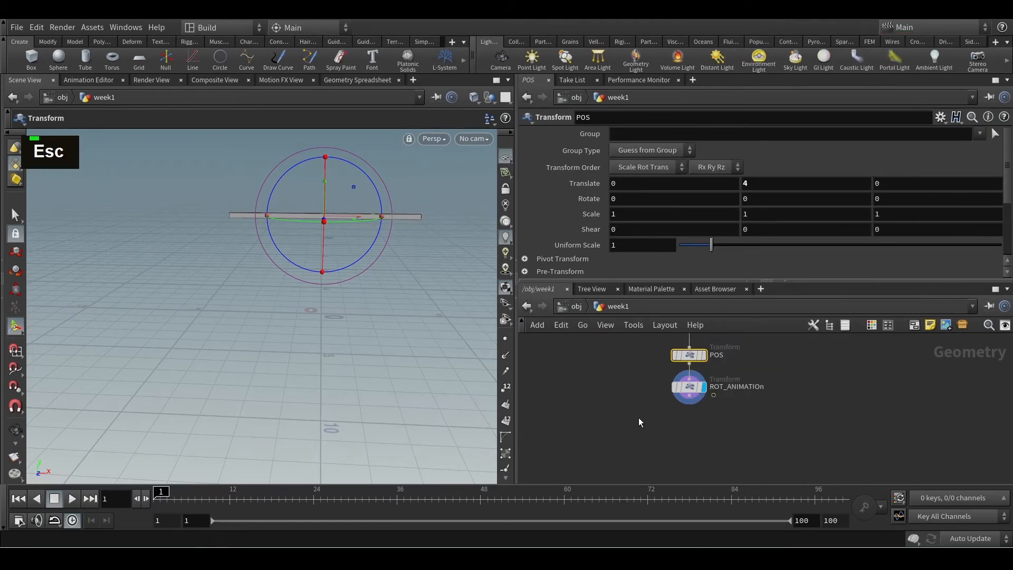
# - Add a Transform node below ROT_ANIMATIOn, and connect its input to ROT_ANIMATIOn's output
pyautogui.press('Tab')
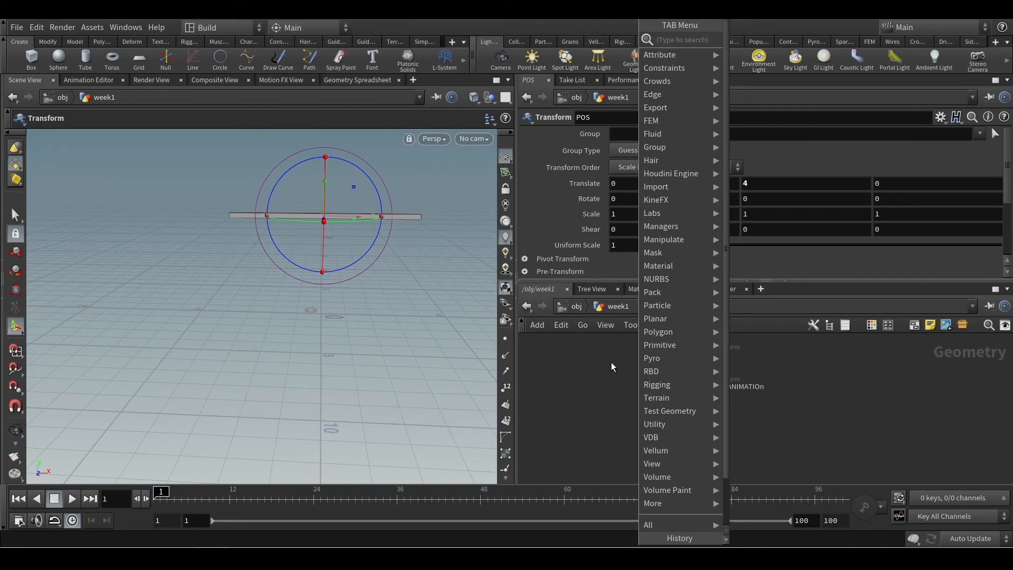
pyautogui.write('tran')
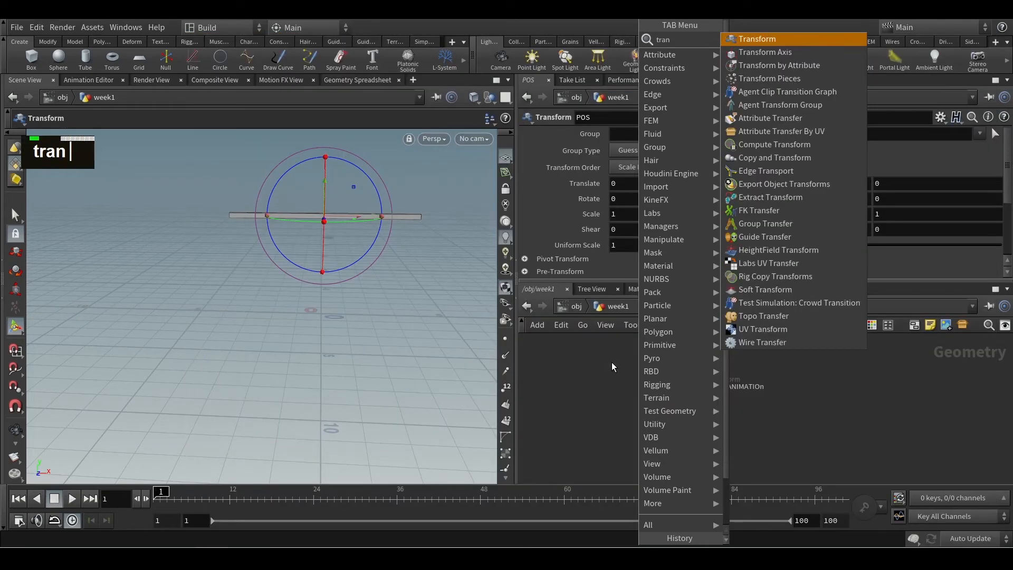
pyautogui.press('Return')
pyautogui.moveTo(690, 426); pyautogui.dragTo(692, 393)
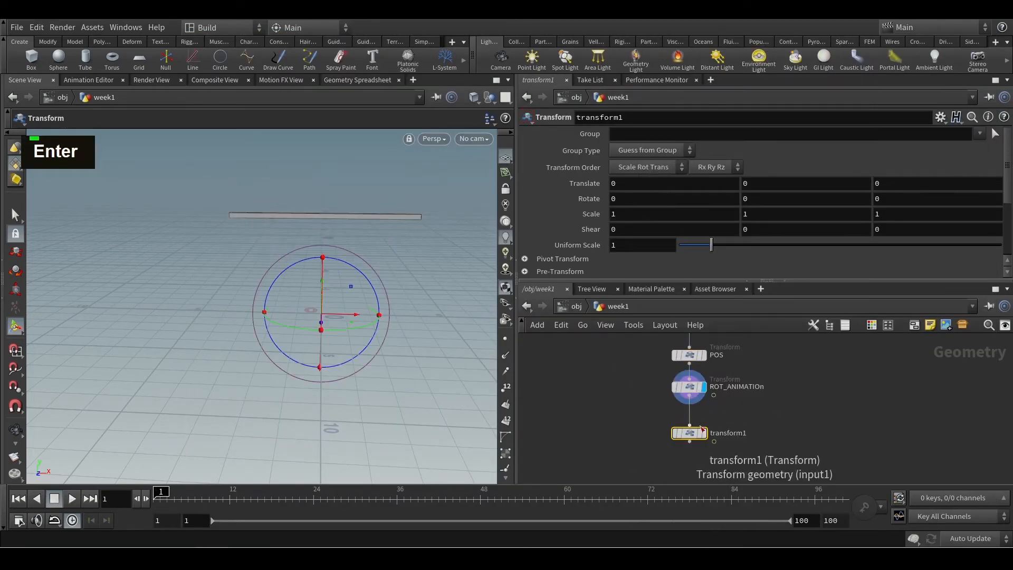
# - Display the transform1 node in the viewport, and select ROT_ANIMATIOn to view its parameters
pyautogui.click(704, 433)
pyautogui.scroll(2, 730, 436)
pyautogui.moveTo(680, 439)
pyautogui.mouseDown()
pyautogui.moveTo(681, 409)
pyautogui.moveTo(681, 427)
pyautogui.mouseUp()
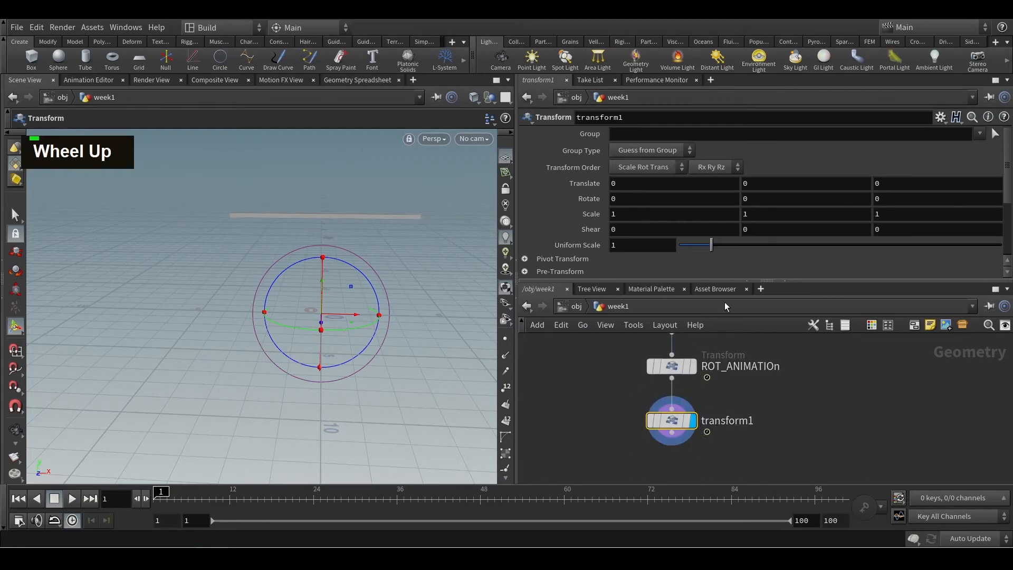
pyautogui.moveTo(724, 400); pyautogui.dragTo(602, 358)
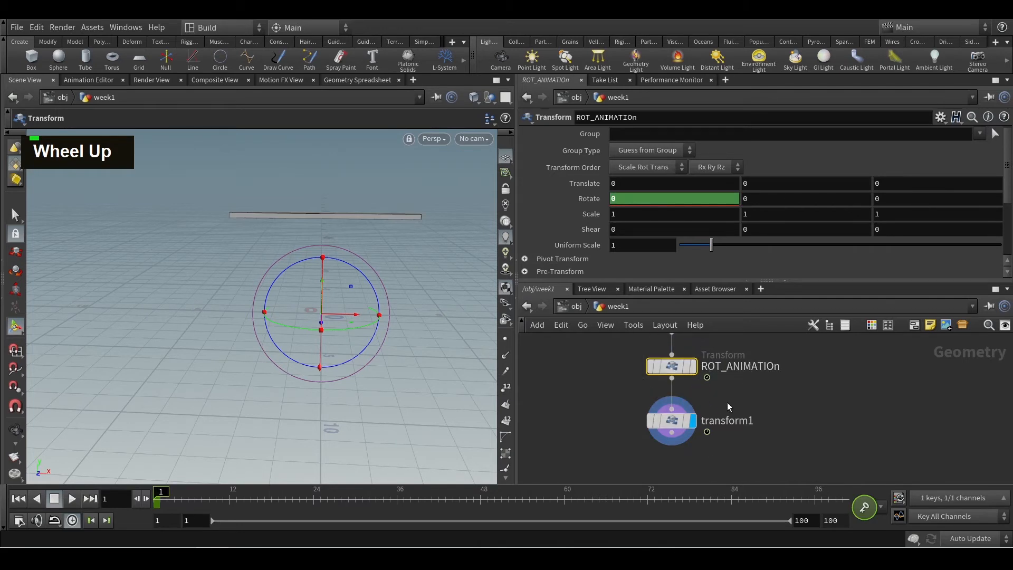
# - Set the transform1 node's Y translate to 20, and frame the raised box in the viewport
pyautogui.click(672, 421)
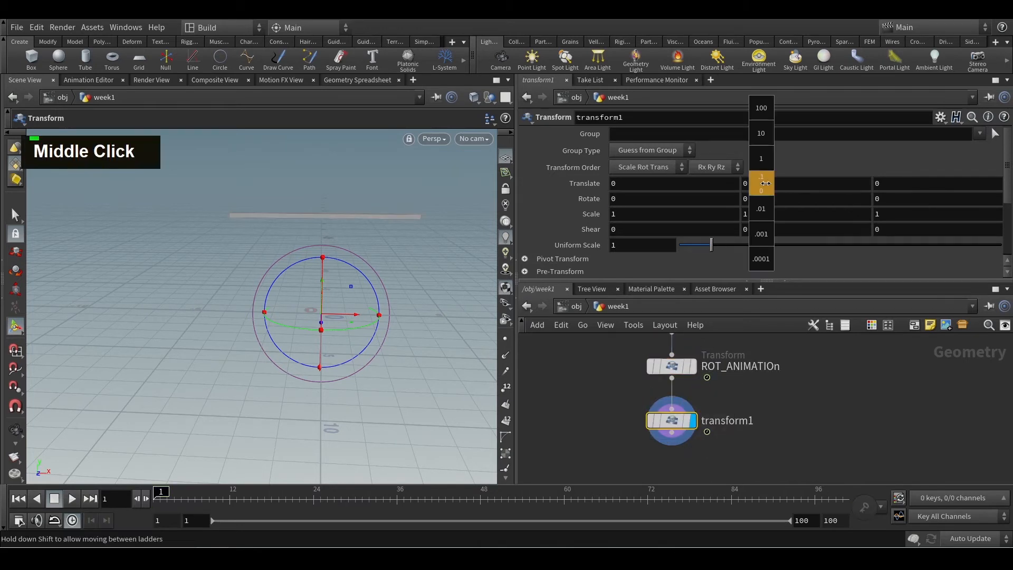
pyautogui.moveTo(762, 183); pyautogui.dragTo(892, 180, button='middle')
pyautogui.keyDown('alt'); pyautogui.scroll(-3, 303, 268); pyautogui.keyUp('alt')
pyautogui.keyDown('alt'); pyautogui.moveTo(303, 268); pyautogui.dragTo(342, 330, button='middle'); pyautogui.keyUp('alt')
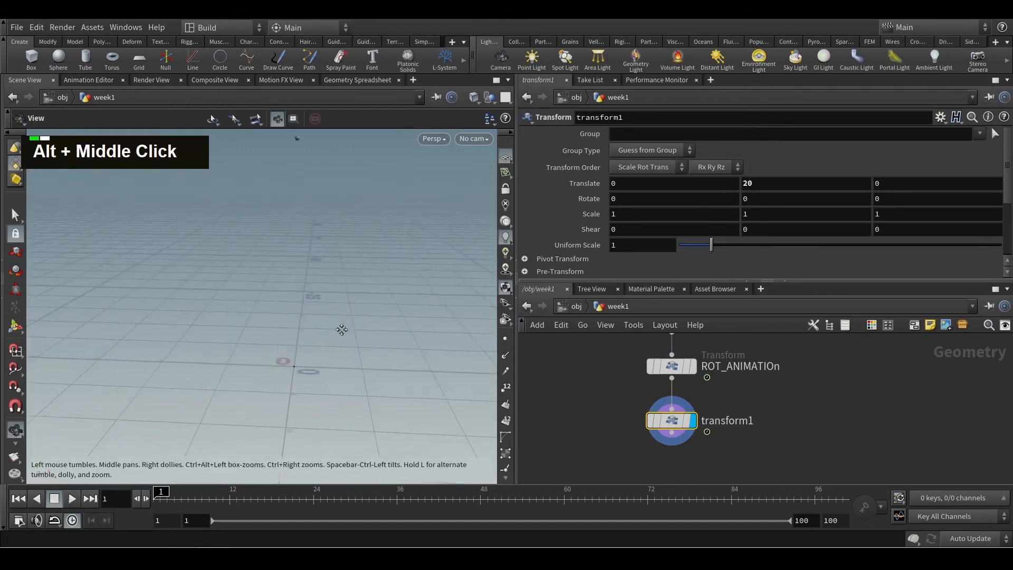
pyautogui.keyDown('alt'); pyautogui.scroll(-3, 341, 295); pyautogui.keyUp('alt')
pyautogui.keyDown('alt'); pyautogui.moveTo(341, 296); pyautogui.dragTo(344, 322, button='middle'); pyautogui.keyUp('alt')
pyautogui.moveTo(344, 321)
pyautogui.keyDown('alt'); pyautogui.mouseDown()
pyautogui.moveTo(333, 335)
pyautogui.moveTo(336, 325)
pyautogui.mouseUp(); pyautogui.keyUp('alt')
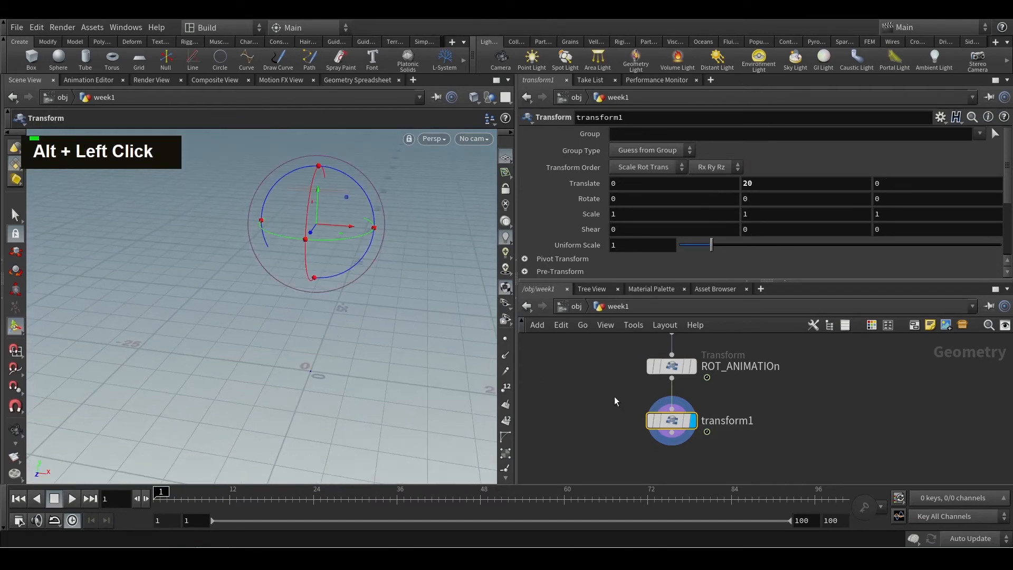
# - Bypass the ROT_ANIMATIOn node, and reselect transform1 to view the box without the rotation
pyautogui.moveTo(684, 379); pyautogui.dragTo(702, 399, button='middle')
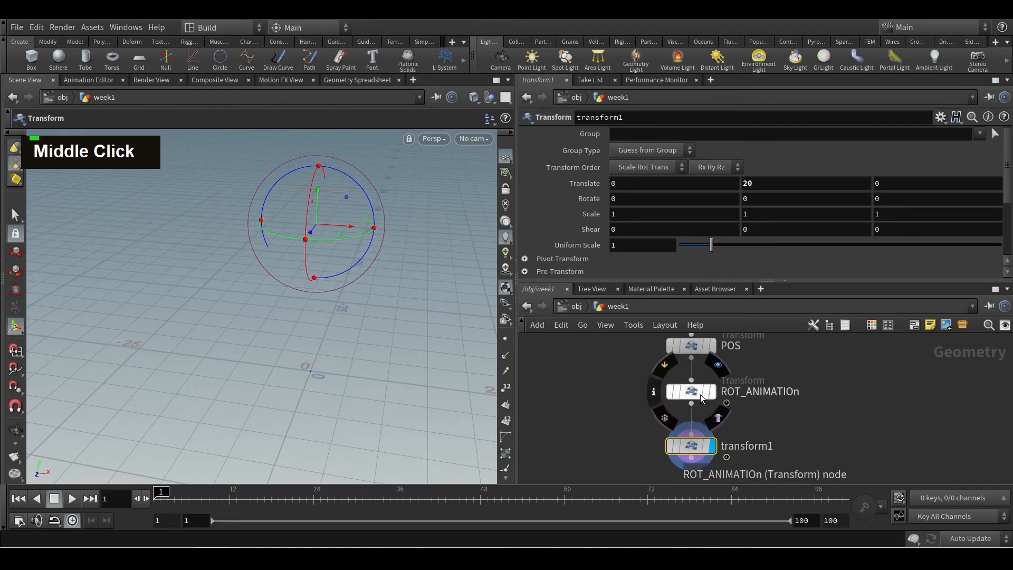
pyautogui.click(692, 393)
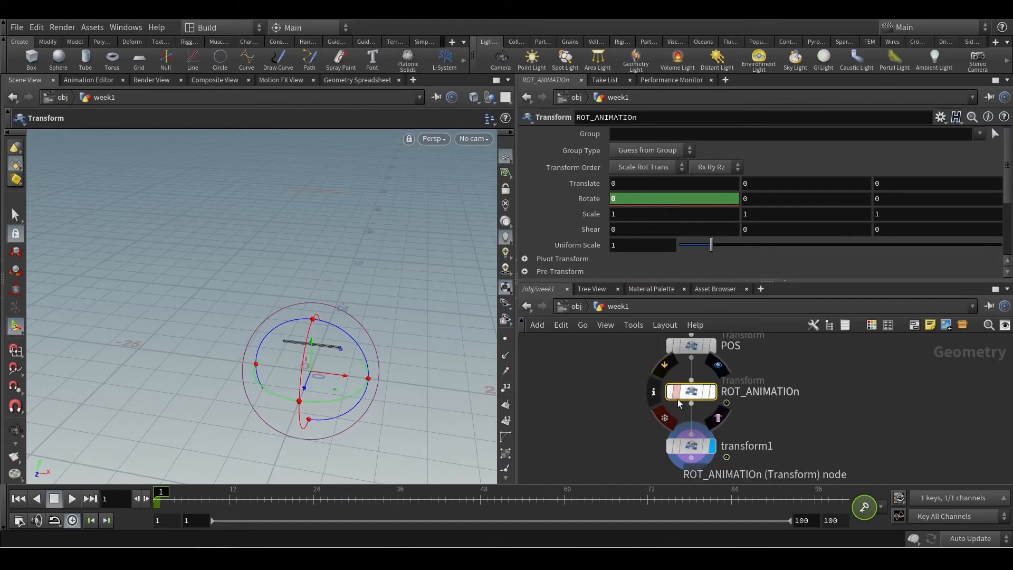
pyautogui.click(665, 365)
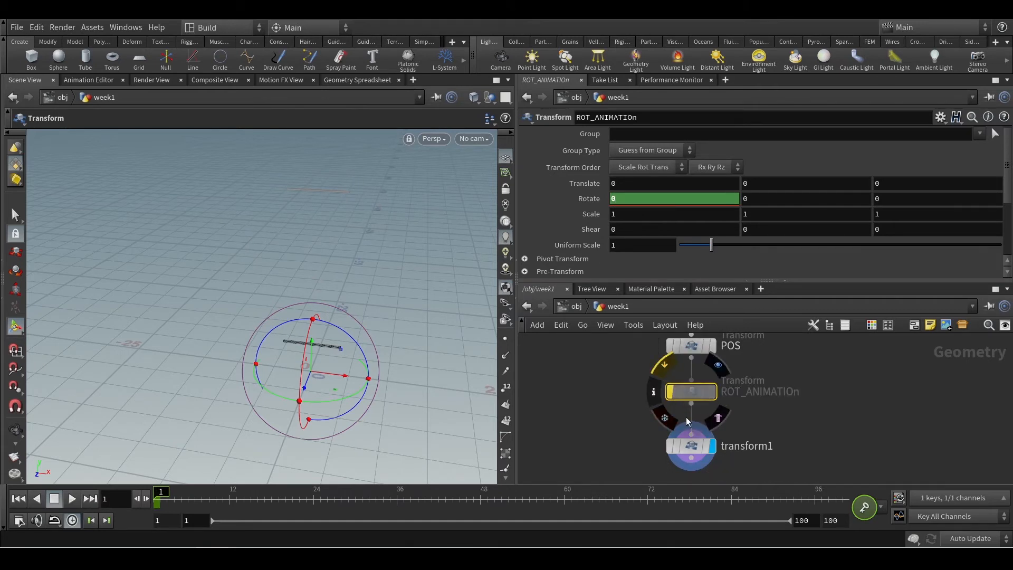
pyautogui.click(688, 450)
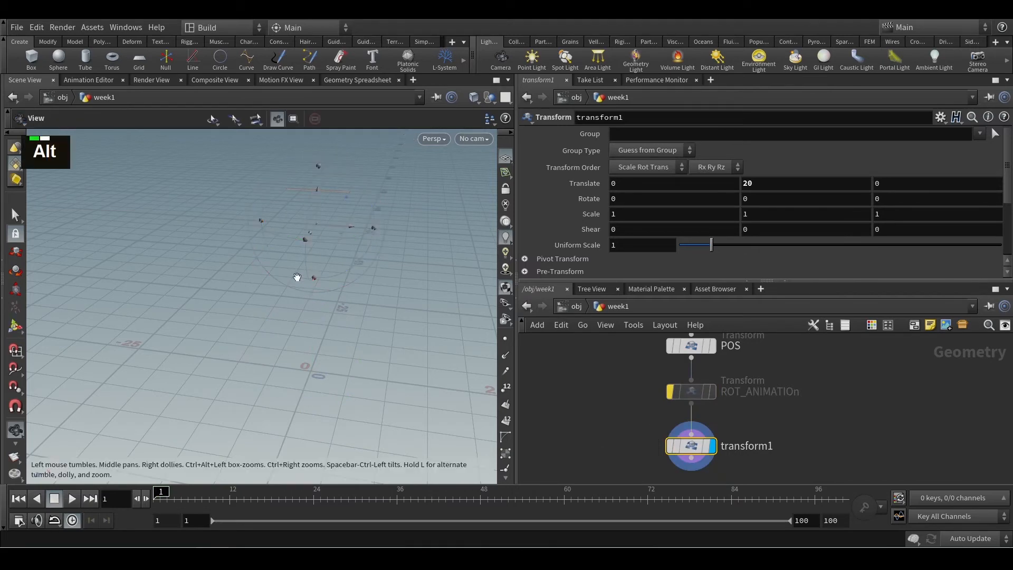
pyautogui.keyDown('alt'); pyautogui.moveTo(297, 278); pyautogui.dragTo(316, 267); pyautogui.keyUp('alt')
pyautogui.moveTo(317, 267)
pyautogui.keyDown('alt'); pyautogui.mouseDown(button='middle')
pyautogui.moveTo(315, 248)
pyautogui.moveTo(318, 280)
pyautogui.mouseUp(button='middle'); pyautogui.keyUp('alt')
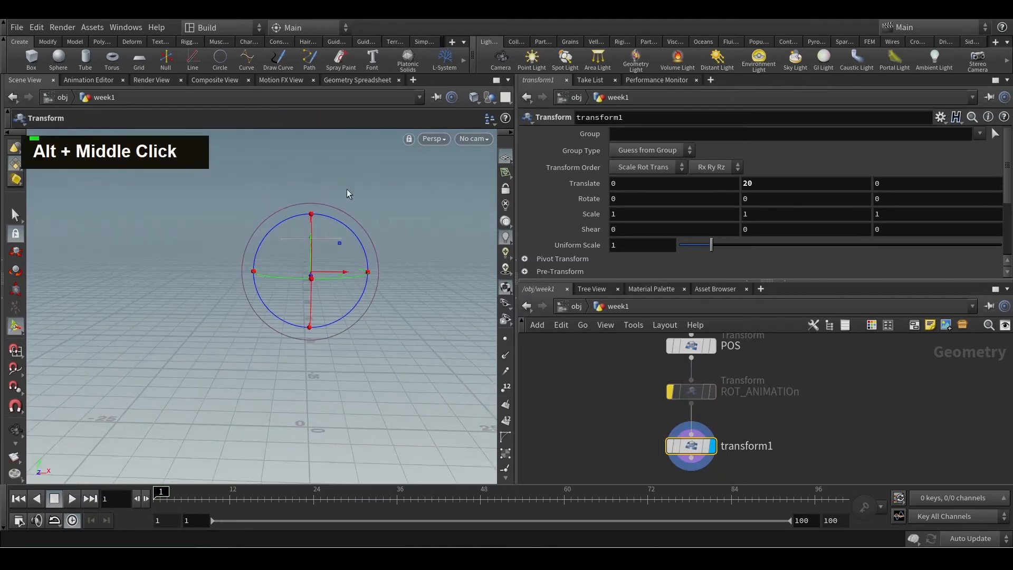
# - Display and select the POS node to compare the box's position, and return the display to transform1
pyautogui.click(712, 346)
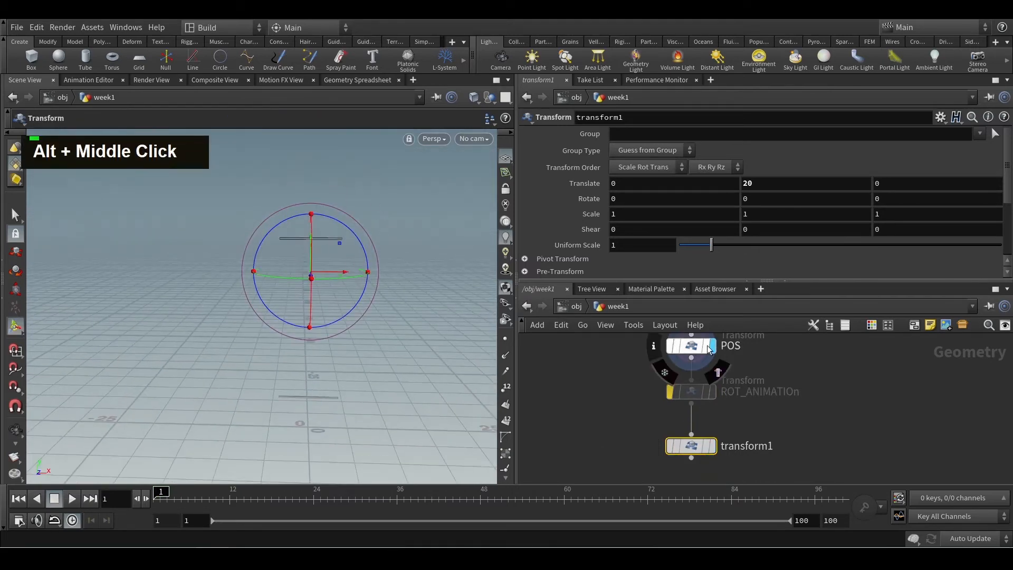
pyautogui.click(691, 348)
pyautogui.moveTo(686, 453)
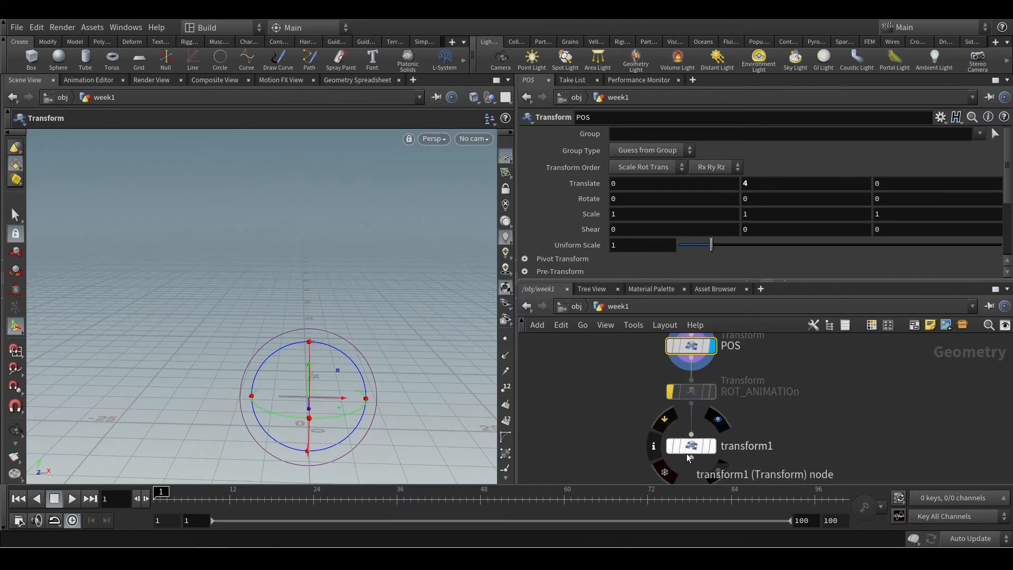
pyautogui.click(714, 448)
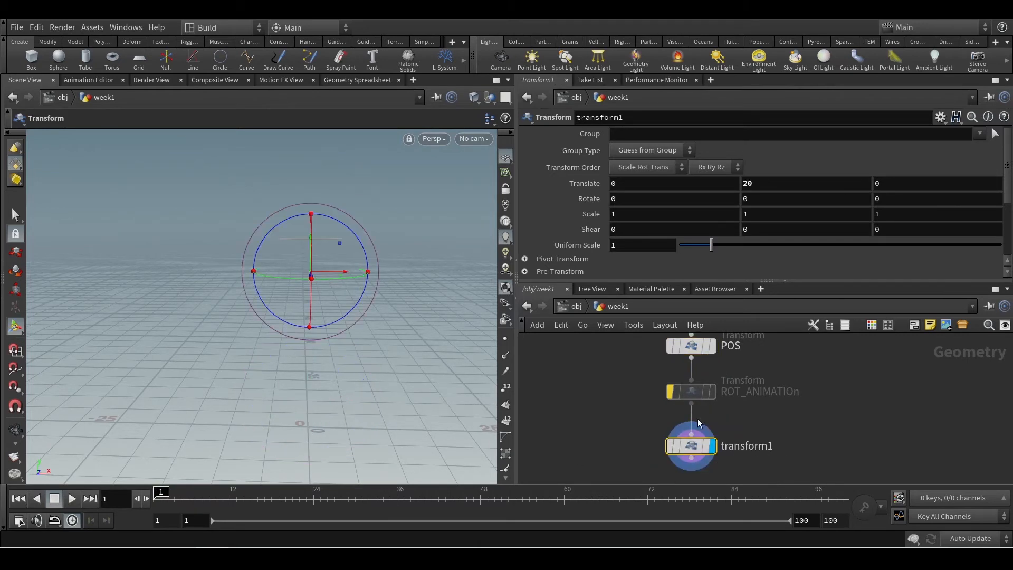
# - Select the bypassed ROT_ANIMATIOn node and transform1 in turn to compare their parameters and handles
pyautogui.click(680, 394)
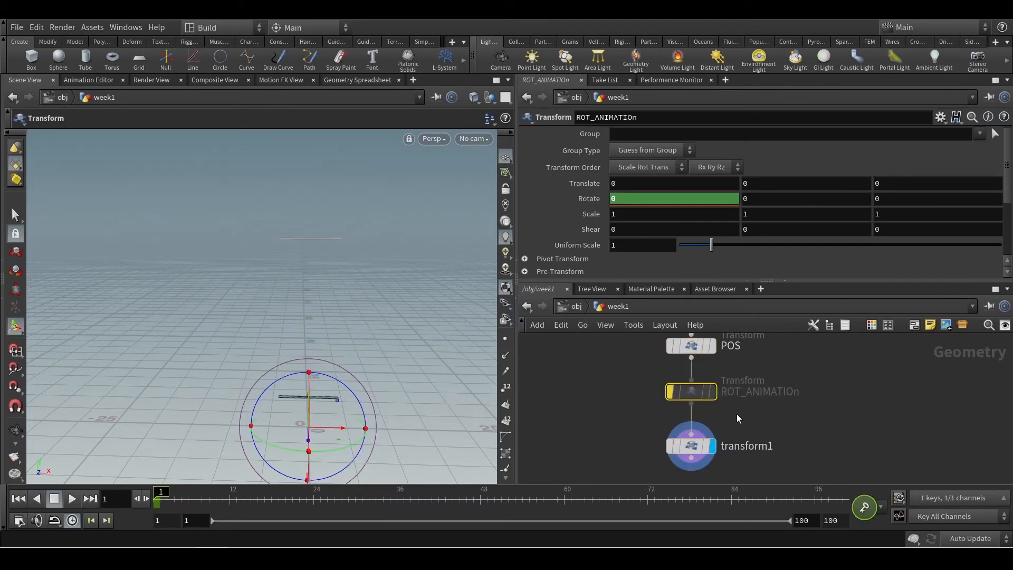
pyautogui.click(690, 448)
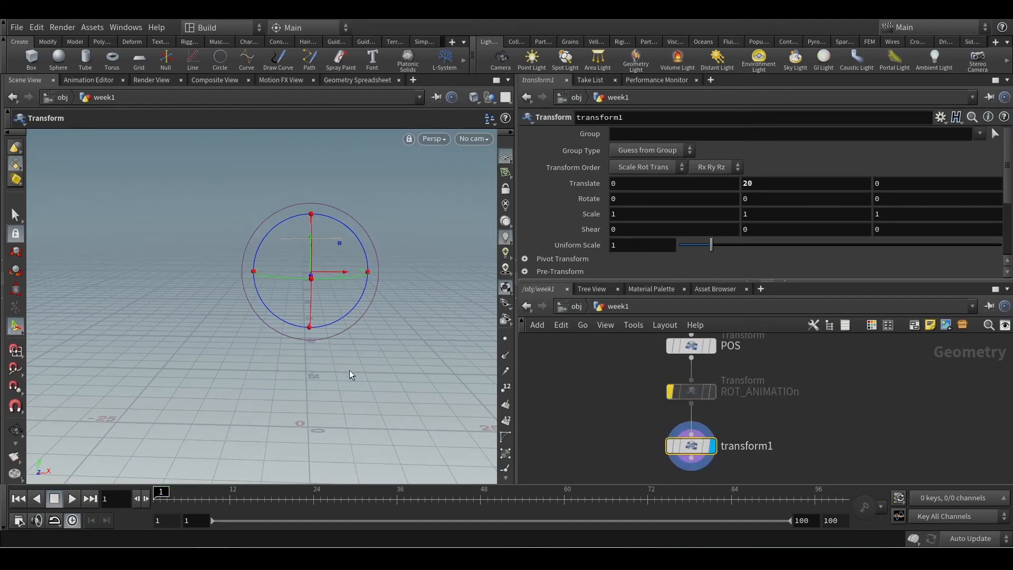
pyautogui.keyDown('alt'); pyautogui.moveTo(350, 369); pyautogui.dragTo(281, 316); pyautogui.keyUp('alt')
pyautogui.press('Return')
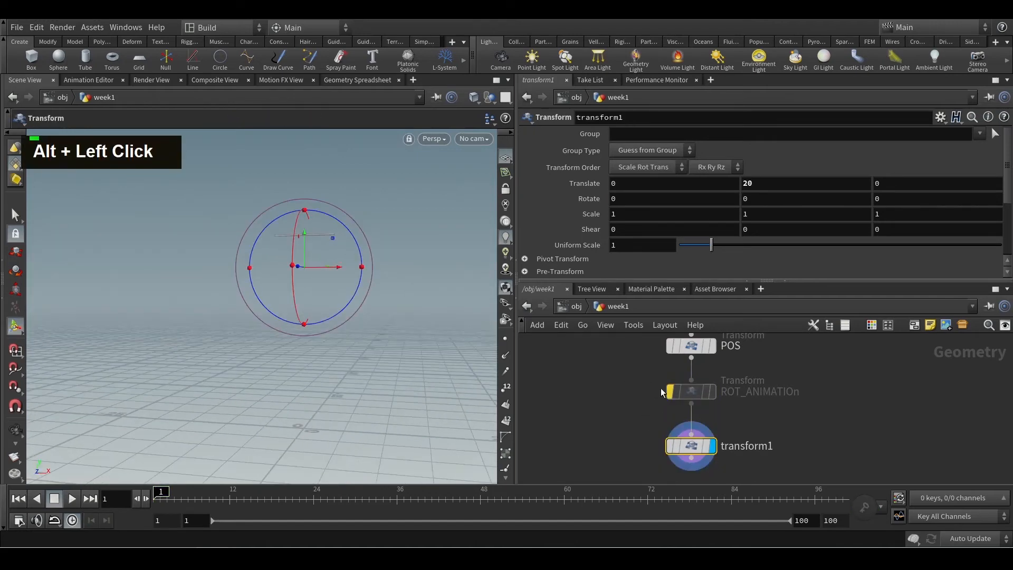
# - Turn off the bypass on ROT_ANIMATIOn, and scrub the timeline from frame 1 to frame 38
pyautogui.moveTo(670, 393)
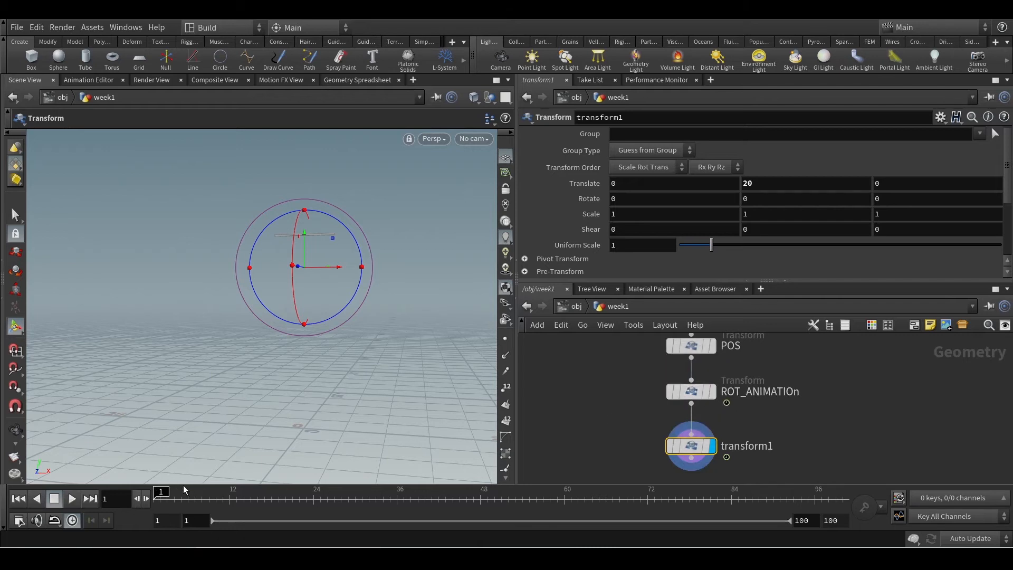
pyautogui.moveTo(161, 492)
pyautogui.mouseDown()
pyautogui.moveTo(787, 489)
pyautogui.moveTo(954, 459)
pyautogui.moveTo(411, 489)
pyautogui.mouseUp()
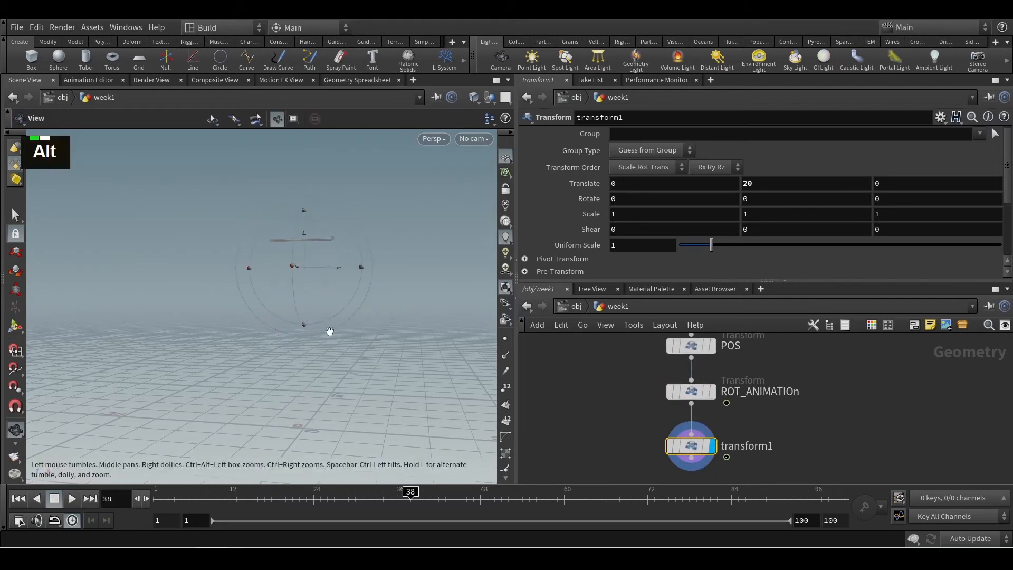
pyautogui.keyDown('alt'); pyautogui.moveTo(329, 332); pyautogui.dragTo(256, 312); pyautogui.keyUp('alt')
pyautogui.keyDown('alt'); pyautogui.scroll(3, 256, 317); pyautogui.keyUp('alt')
pyautogui.press('Return')
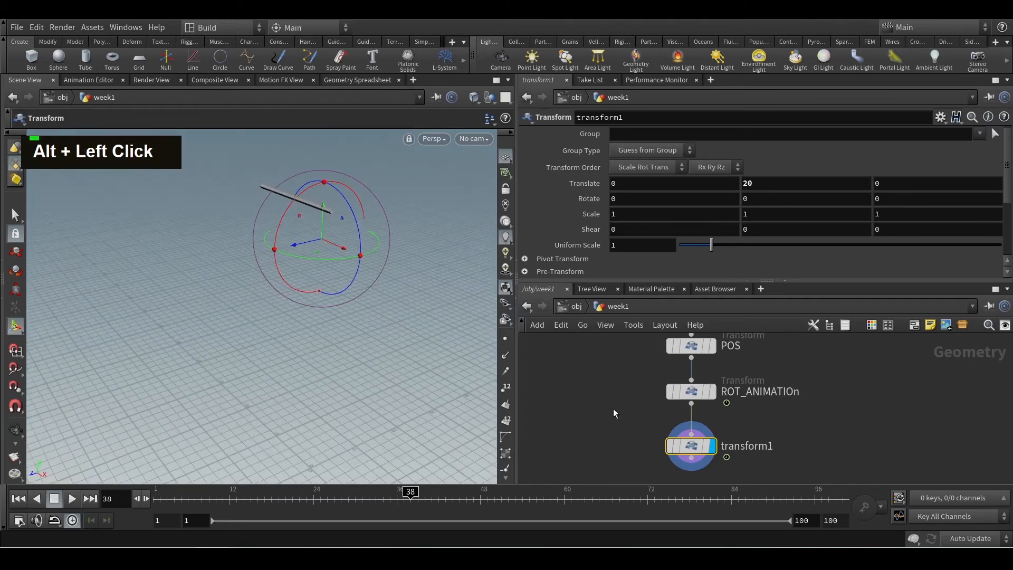
# - Select the box1 node, and scrub the timeline to frame 83 to view the rotation
pyautogui.scroll(-3, 612, 375)
pyautogui.moveTo(612, 375); pyautogui.dragTo(613, 398, button='middle')
pyautogui.click(642, 414)
pyautogui.moveTo(604, 441); pyautogui.dragTo(611, 400, button='middle')
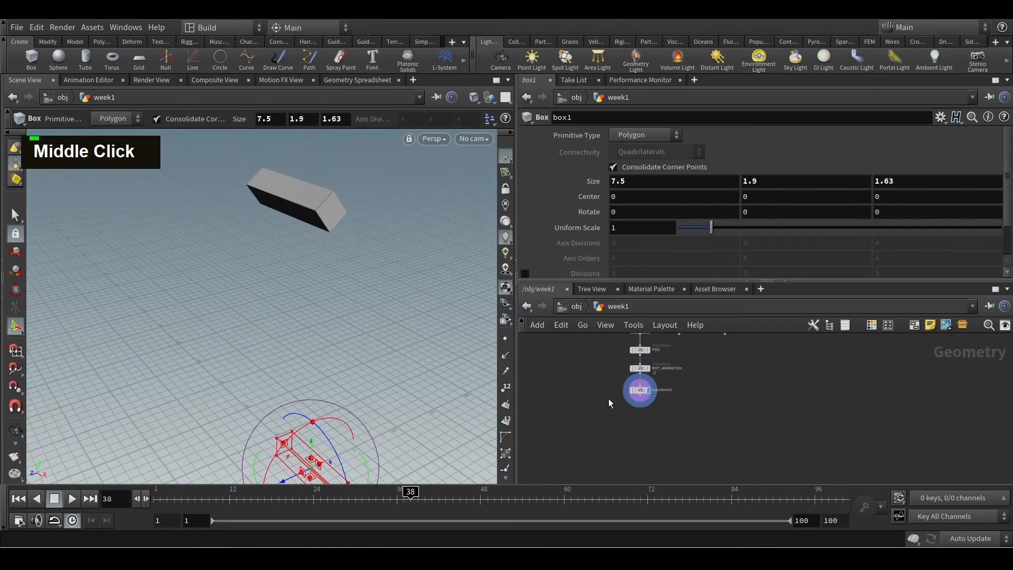
pyautogui.scroll(2, 610, 401)
pyautogui.moveTo(237, 491); pyautogui.dragTo(723, 476)
pyautogui.scroll(2, 681, 422)
pyautogui.scroll(-2, 660, 401)
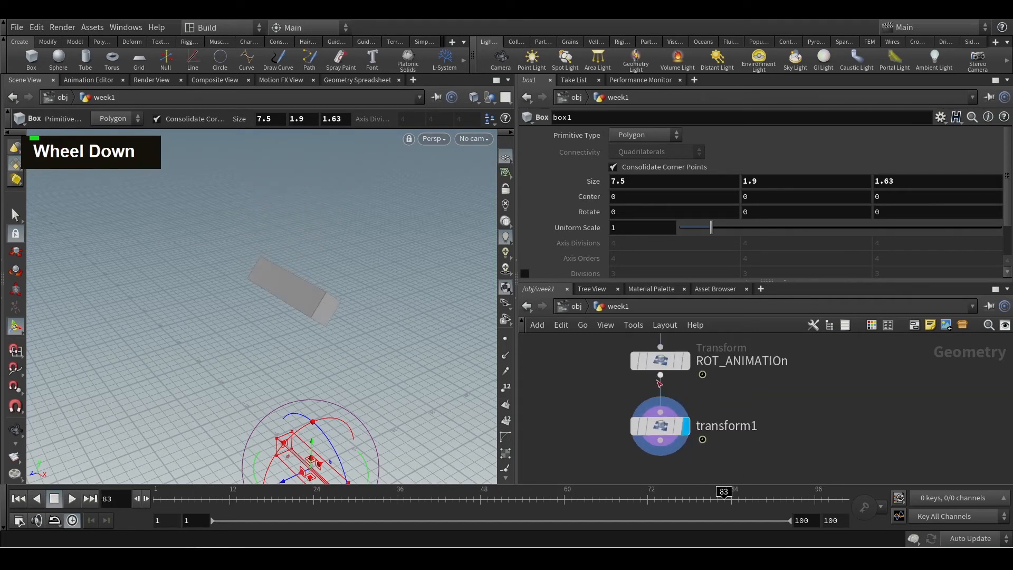
# - Bypass the ROT_ANIMATIOn node, and scrub the timeline to frame 34
pyautogui.click(637, 363)
pyautogui.moveTo(182, 500); pyautogui.dragTo(383, 495)
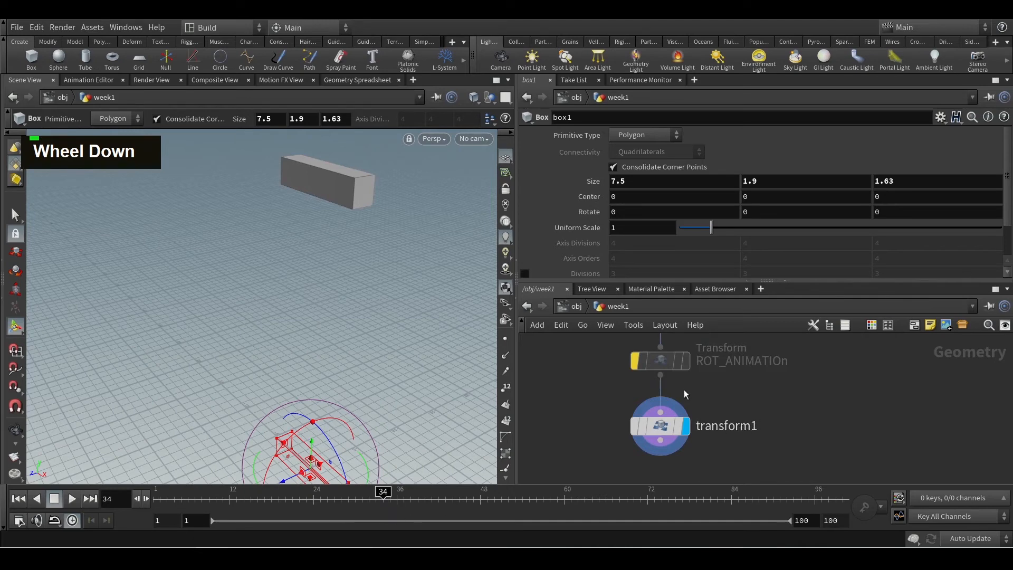
# - Examine the Template/Selectable Template flag on the transform1 node and its tooltip
pyautogui.moveTo(662, 423)
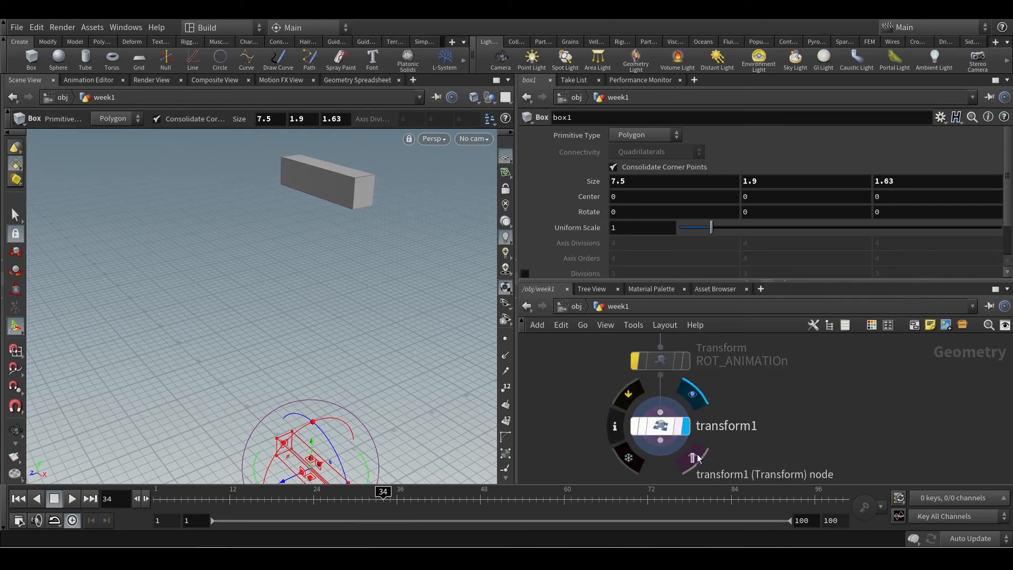
pyautogui.scroll(-2, 705, 459)
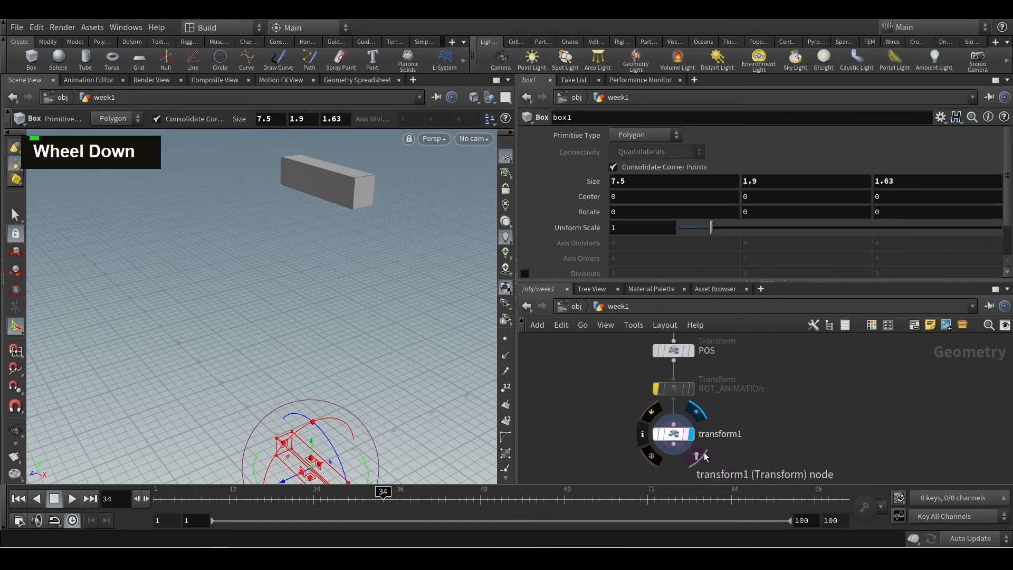
pyautogui.scroll(4, 708, 457)
pyautogui.scroll(1, 696, 453)
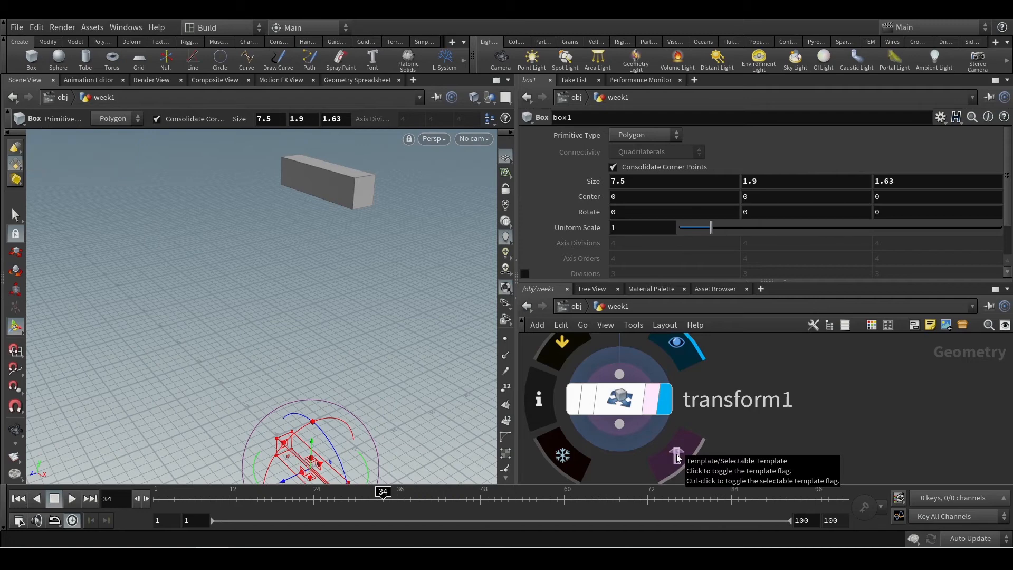
pyautogui.middleClick(774, 417)
pyautogui.scroll(-3, 766, 399)
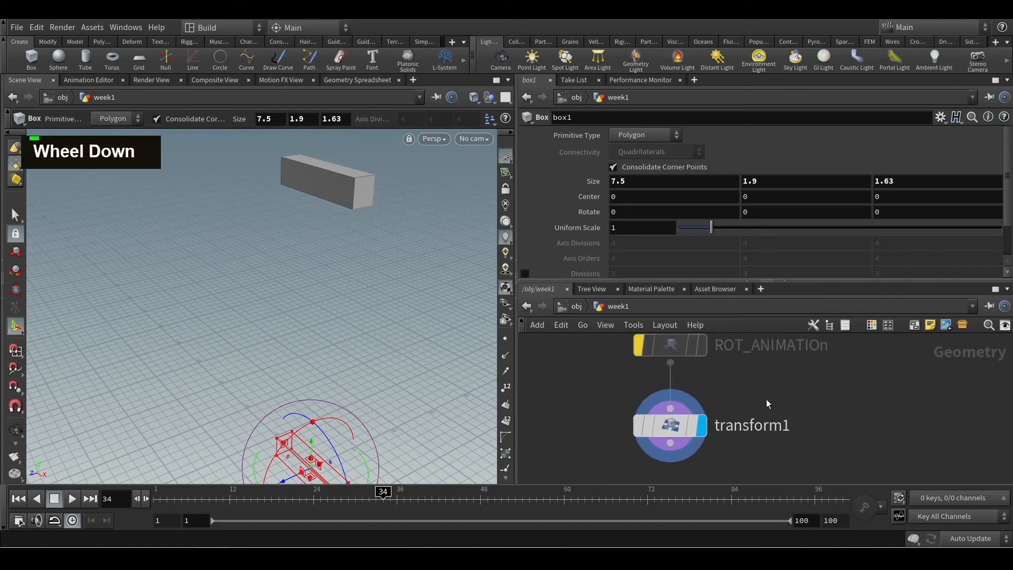
pyautogui.scroll(-1, 766, 398)
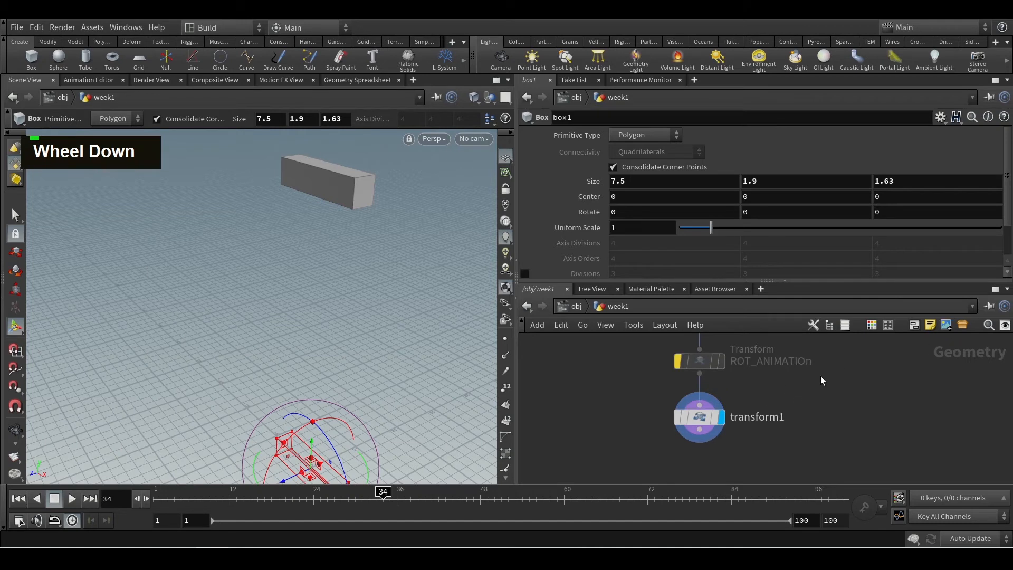
# - Select and deselect the POS node to compare when its wireframe shows in the viewport
pyautogui.moveTo(821, 375); pyautogui.dragTo(822, 403, button='middle')
pyautogui.scroll(-1, 739, 360)
pyautogui.moveTo(740, 360); pyautogui.dragTo(662, 410, button='middle')
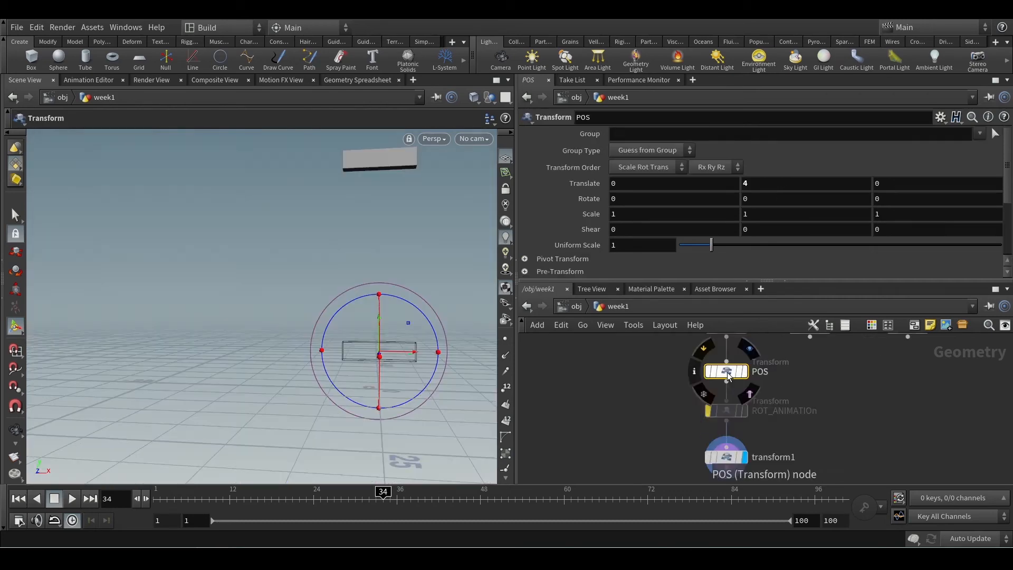
pyautogui.click(865, 396)
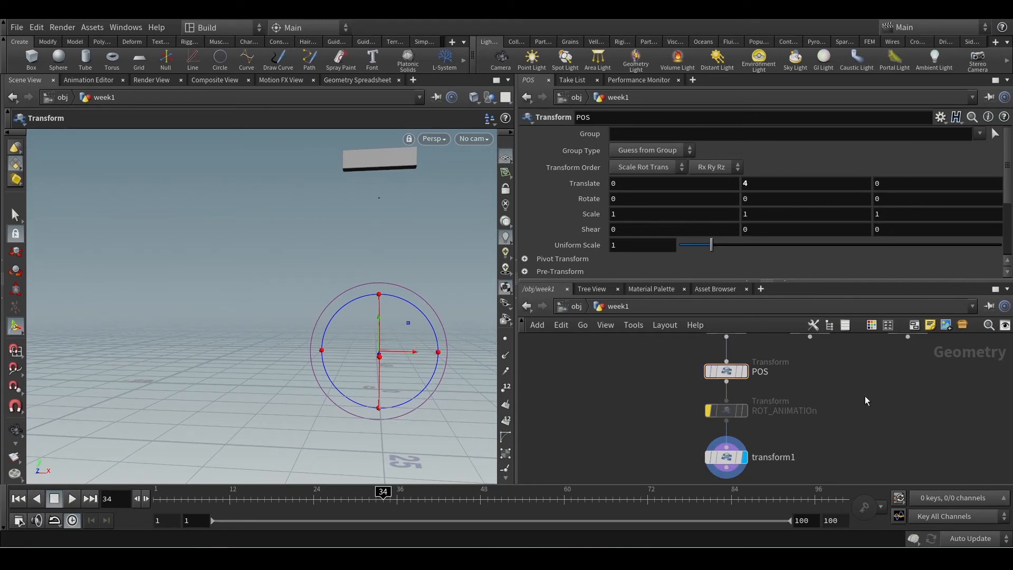
pyautogui.click(724, 372)
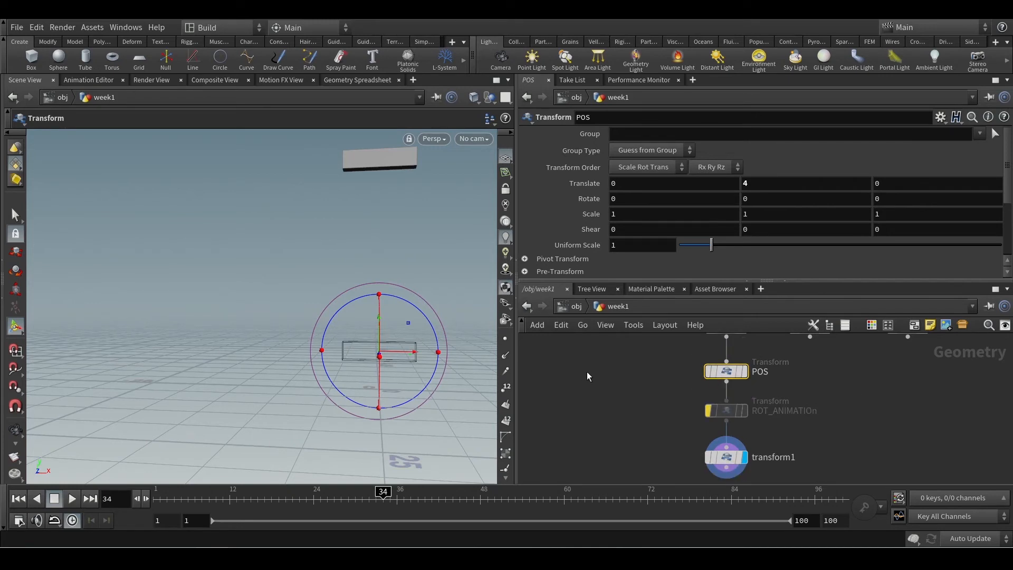
pyautogui.click(838, 409)
pyautogui.moveTo(727, 373)
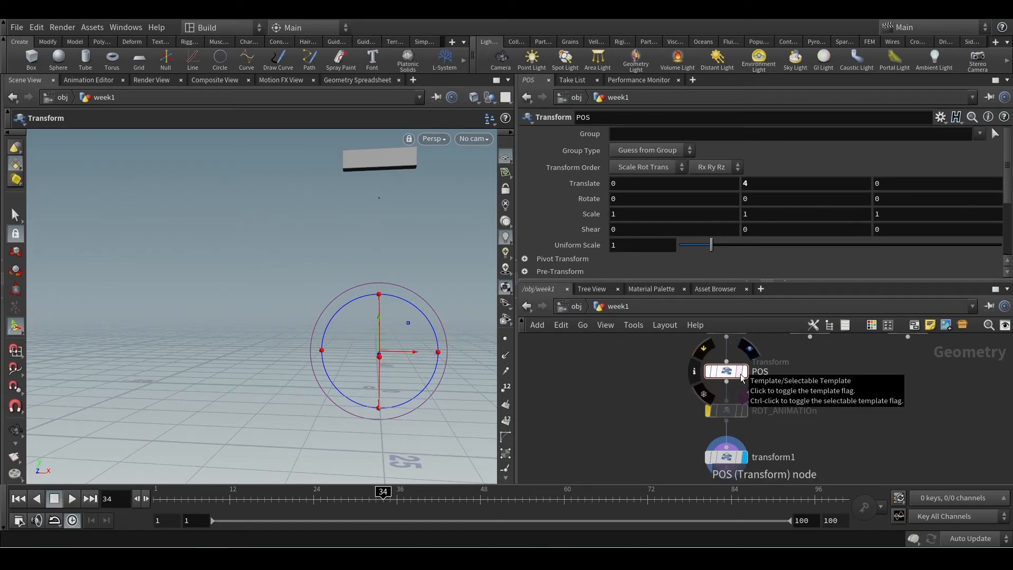
# - Turn on the POS node's template flag, and inspect its wireframe in the viewport with the node deselected
pyautogui.click(742, 376)
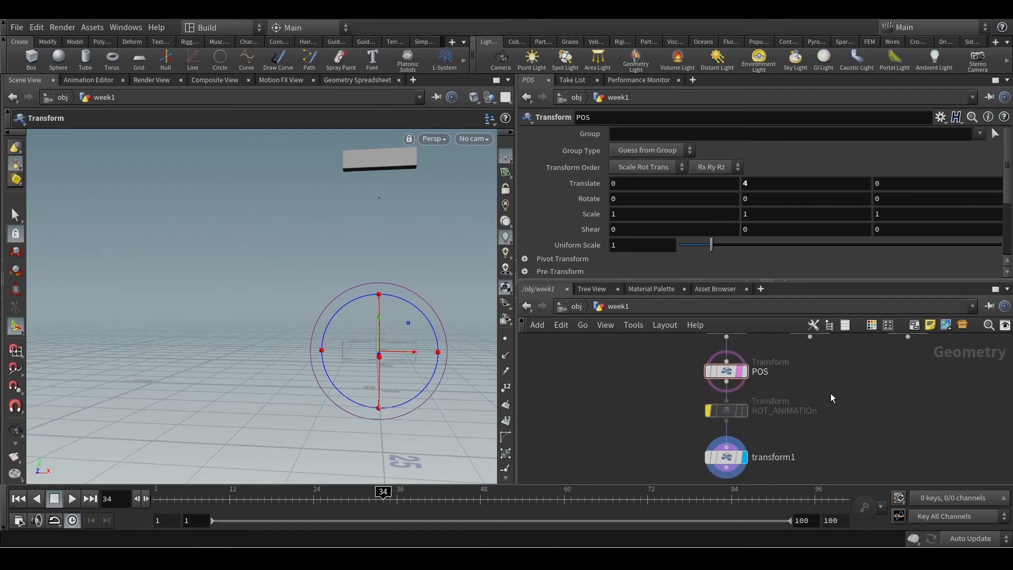
pyautogui.keyDown('alt'); pyautogui.scroll(6, 406, 380); pyautogui.keyUp('alt')
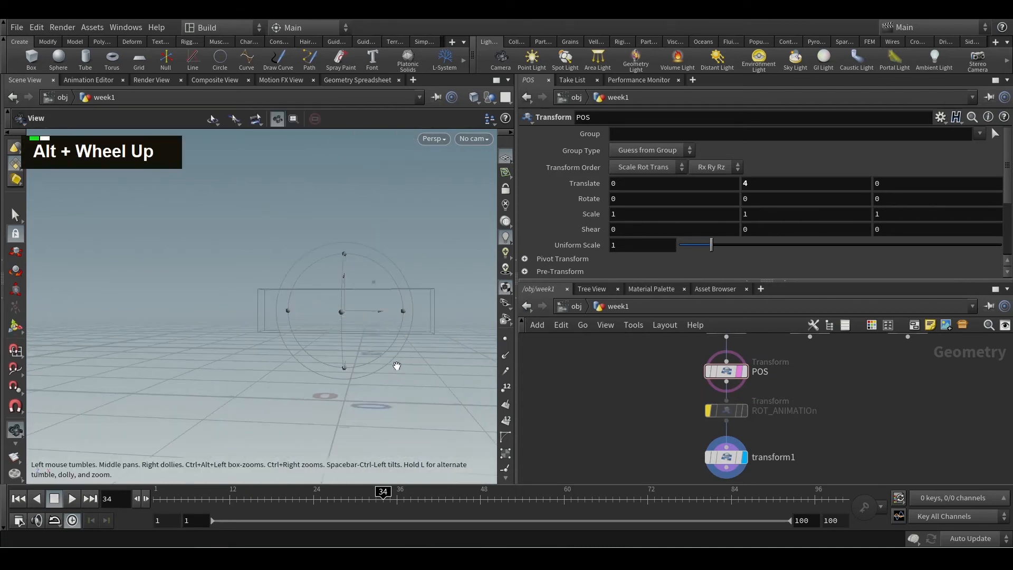
pyautogui.doubleClick(871, 405)
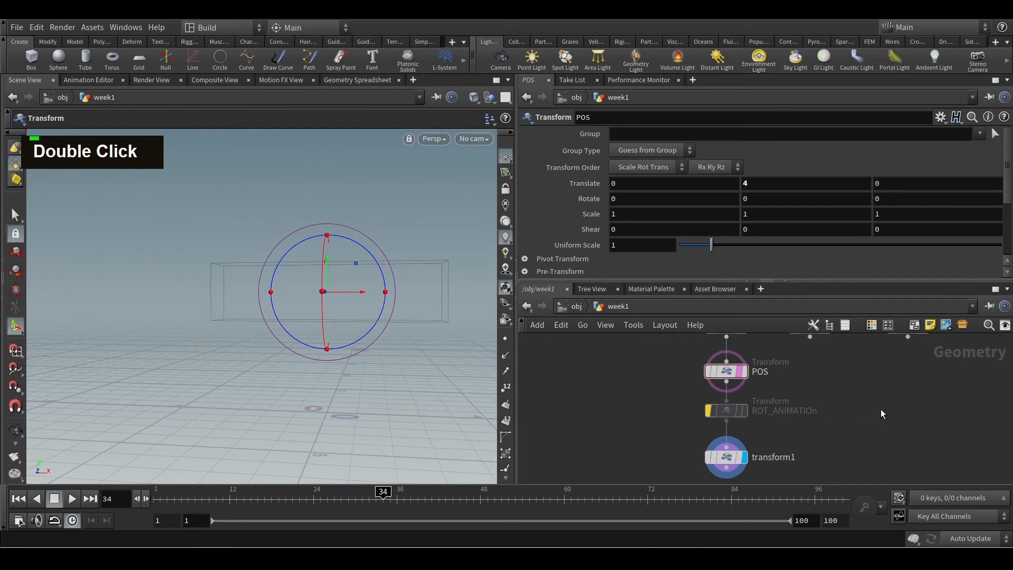
pyautogui.scroll(-2, 881, 409)
pyautogui.moveTo(870, 398); pyautogui.dragTo(861, 434, button='middle')
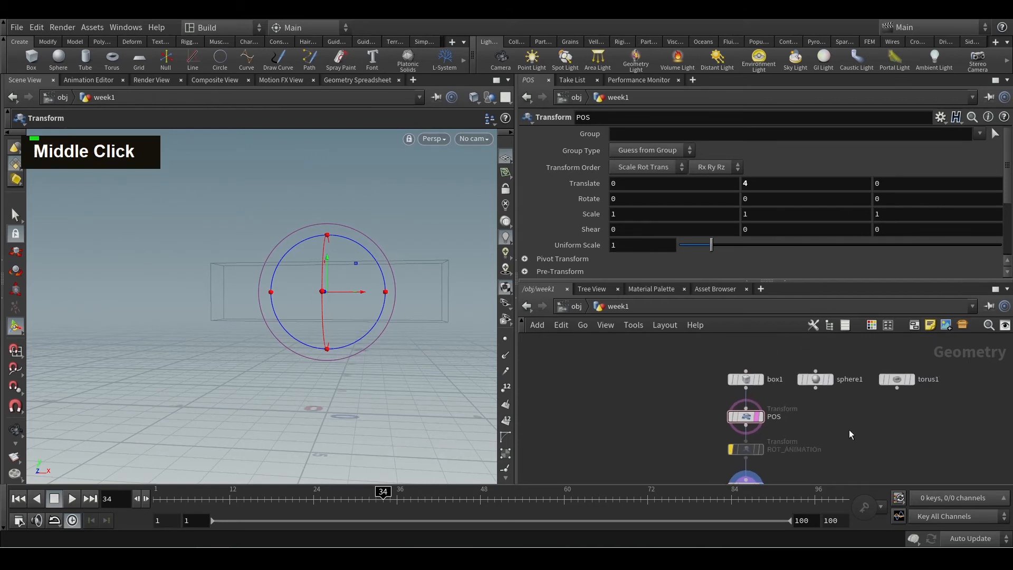
# - Turn off the POS node's template flag, and select the four chained nodes from box1 to transform1
pyautogui.middleClick(758, 419)
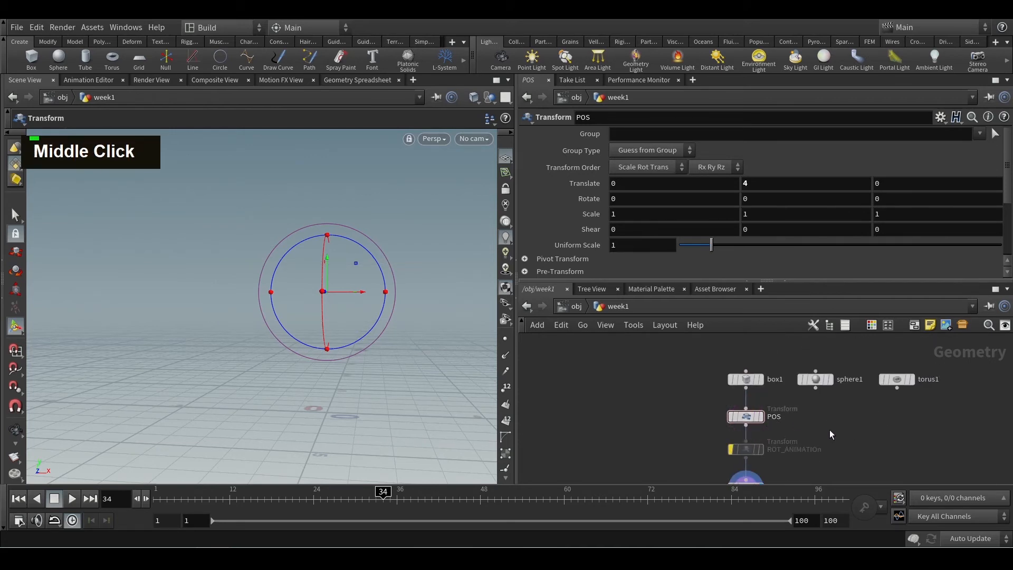
pyautogui.scroll(-1, 830, 430)
pyautogui.moveTo(825, 430); pyautogui.dragTo(794, 395, button='middle')
pyautogui.moveTo(699, 340); pyautogui.dragTo(733, 467)
pyautogui.scroll(-1, 811, 393)
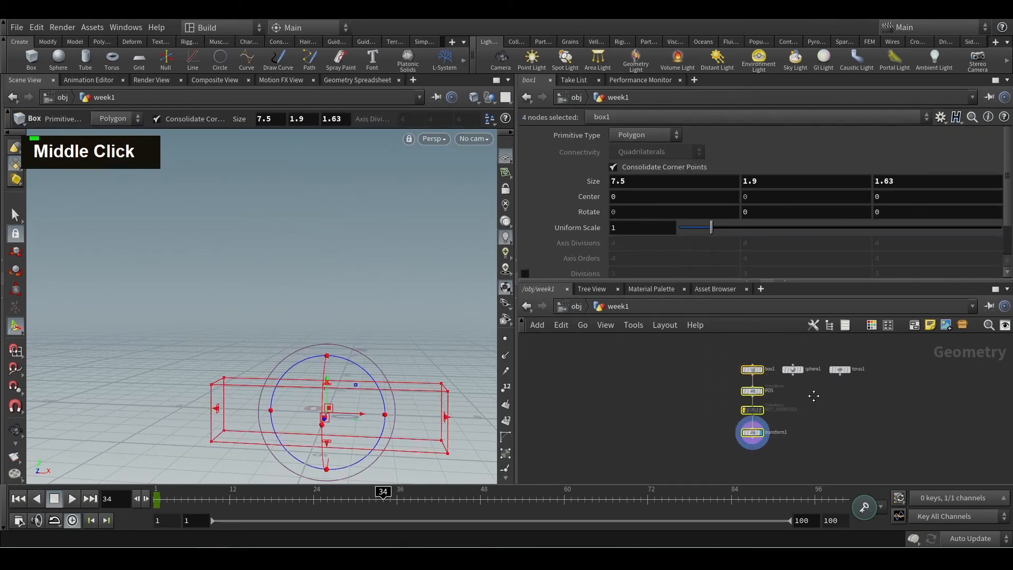
pyautogui.click(797, 405)
pyautogui.scroll(2, 787, 398)
# - Move the sphere1 node below its row, turn on its template flag, and select the node
pyautogui.moveTo(779, 375); pyautogui.dragTo(799, 406)
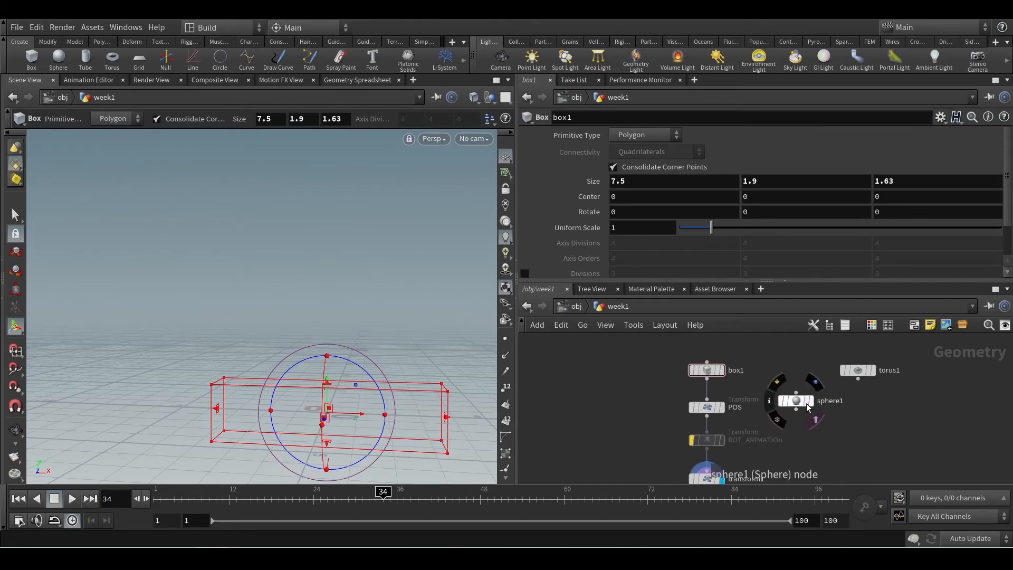
pyautogui.click(806, 404)
pyautogui.keyDown('alt'); pyautogui.scroll(-3, 441, 377); pyautogui.keyUp('alt')
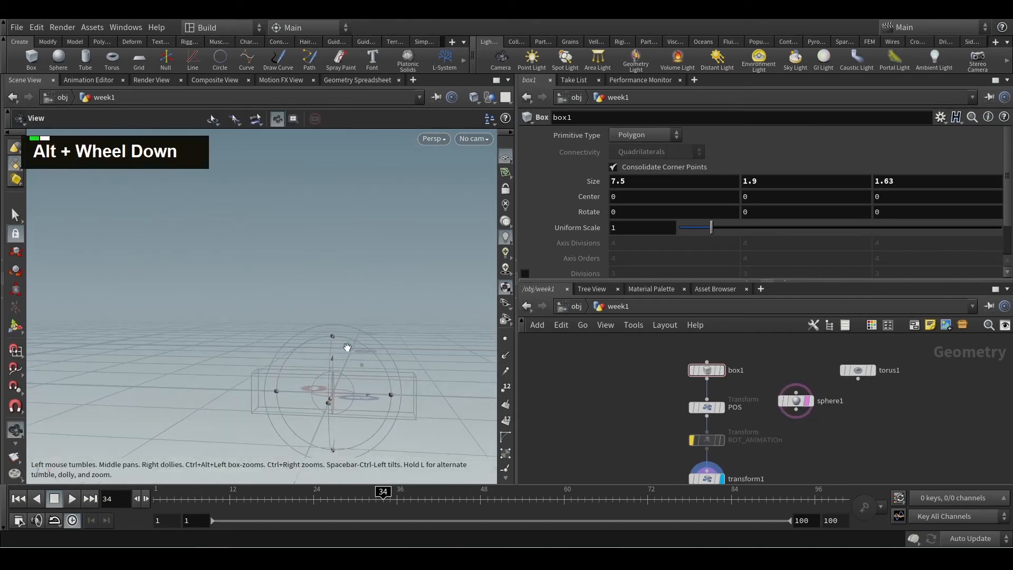
pyautogui.keyDown('alt'); pyautogui.scroll(3, 440, 377); pyautogui.keyUp('alt')
pyautogui.hotkey('ctrl', 'z')
pyautogui.click(796, 410)
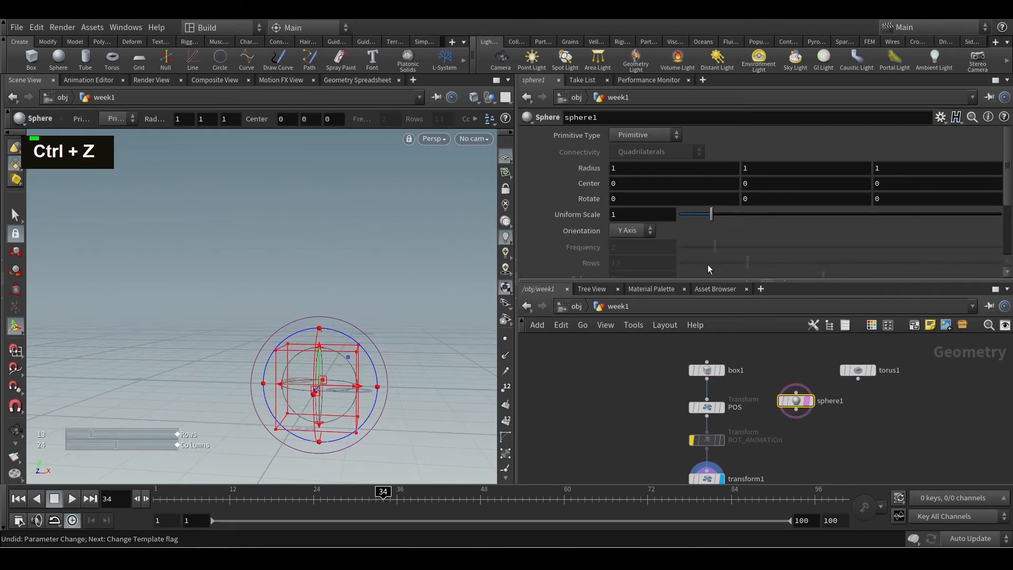
# - Set sphere1's uniform scale to 5.2, and inspect its wireframe from an elevated angle
pyautogui.moveTo(712, 217); pyautogui.dragTo(846, 218)
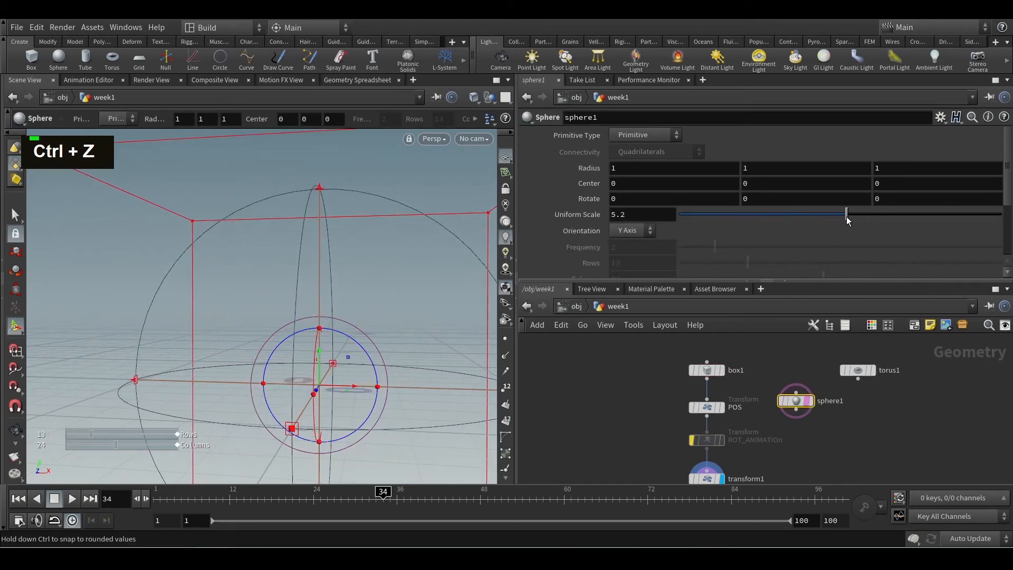
pyautogui.keyDown('alt'); pyautogui.scroll(-5, 316, 338); pyautogui.keyUp('alt')
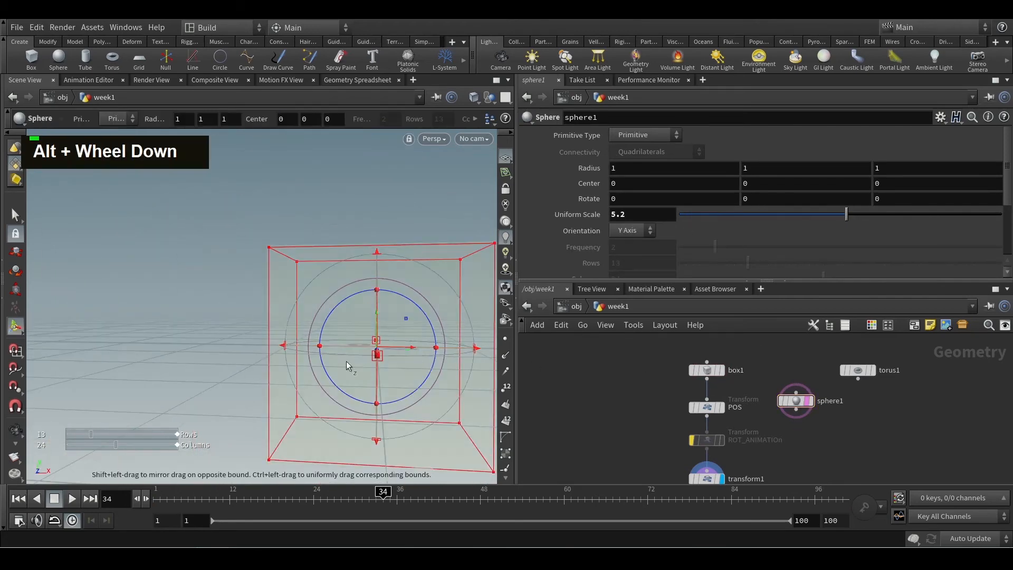
pyautogui.keyDown('alt'); pyautogui.scroll(-2, 338, 364); pyautogui.keyUp('alt')
pyautogui.keyDown('alt'); pyautogui.moveTo(328, 357); pyautogui.dragTo(398, 400); pyautogui.keyUp('alt')
pyautogui.press('Return')
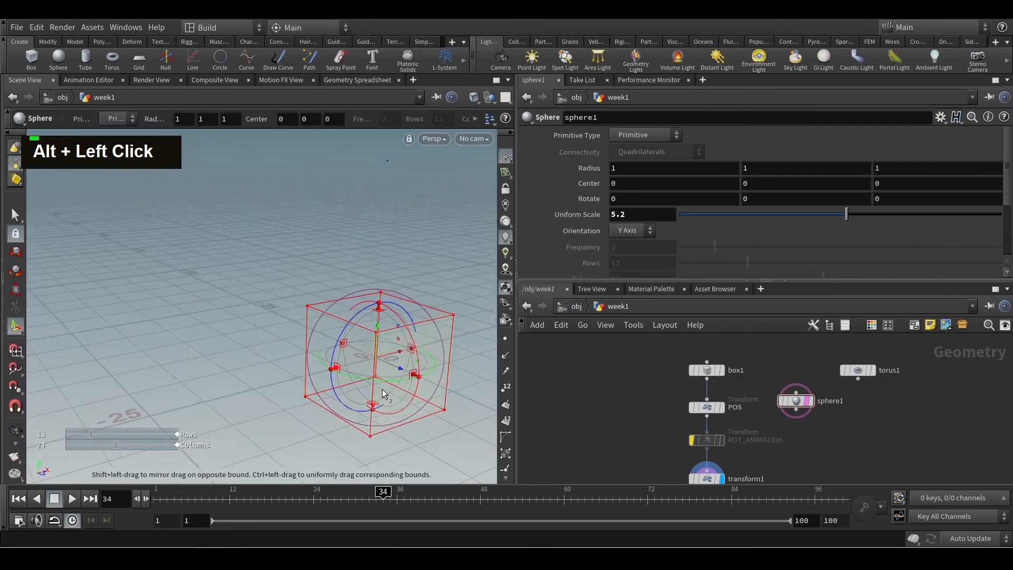
# - Switch the template flag from sphere1 to torus1, and set torus1's uniform scale to 5.88
pyautogui.moveTo(833, 443); pyautogui.dragTo(796, 430, button='middle')
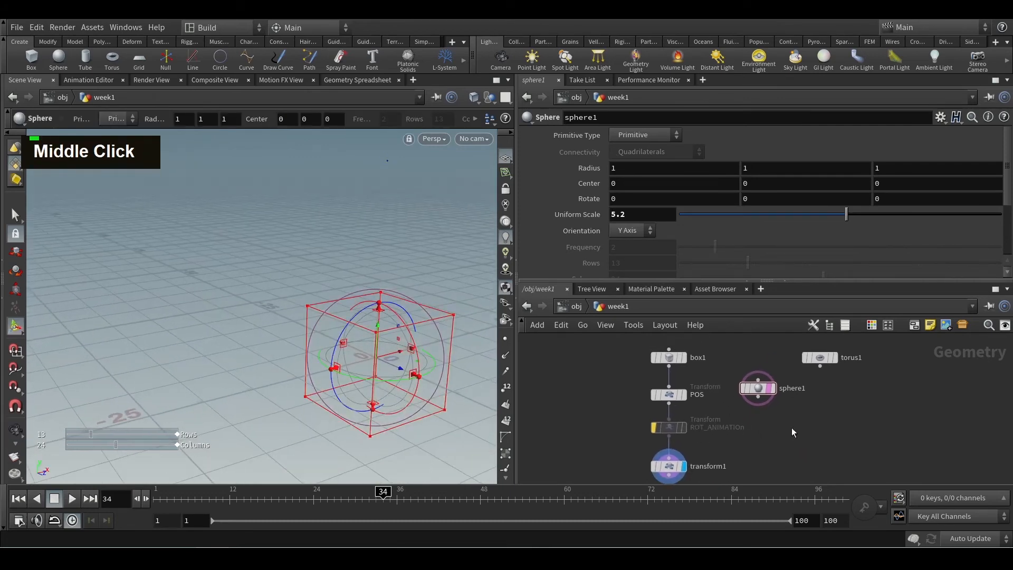
pyautogui.moveTo(836, 353)
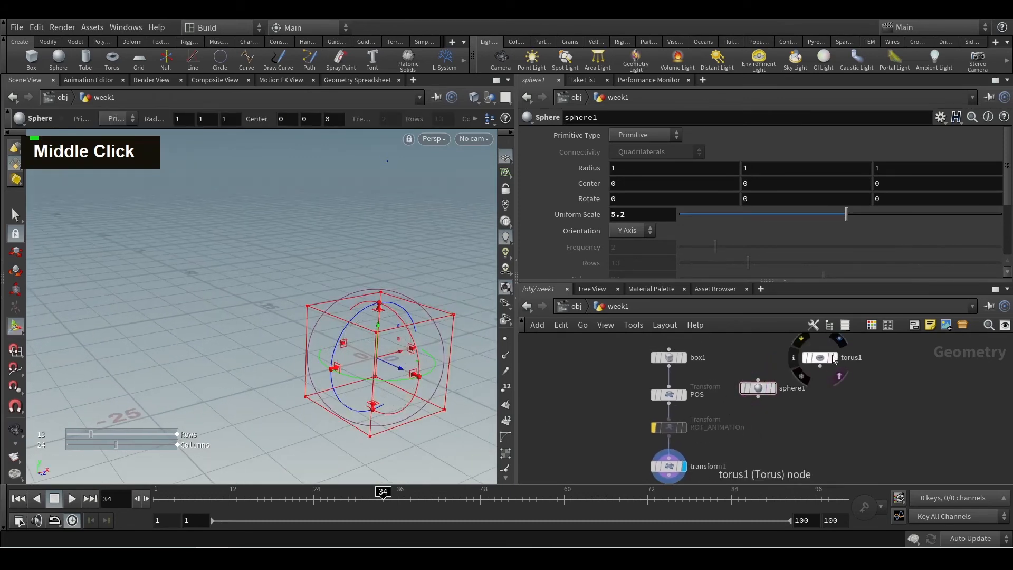
pyautogui.click(838, 376)
pyautogui.click(822, 359)
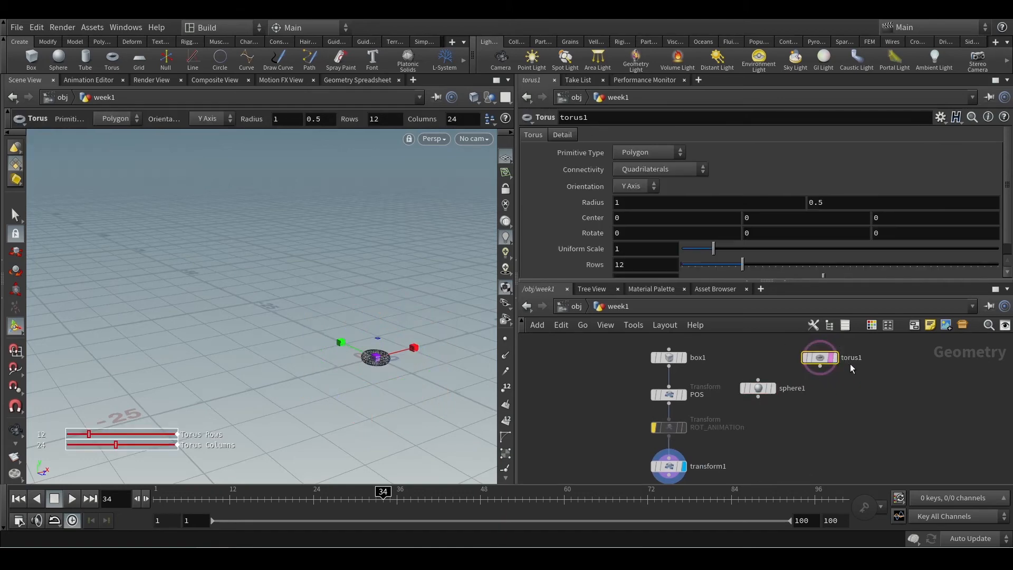
pyautogui.moveTo(714, 247); pyautogui.dragTo(867, 247)
pyautogui.keyDown('alt'); pyautogui.moveTo(344, 409); pyautogui.dragTo(321, 391); pyautogui.keyUp('alt')
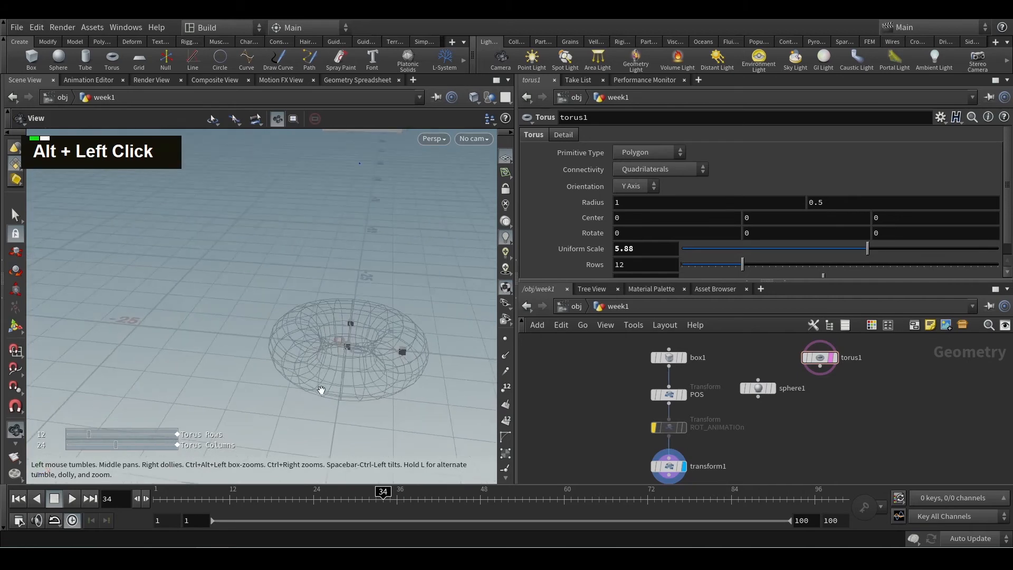
pyautogui.keyDown('alt'); pyautogui.scroll(2, 321, 389); pyautogui.keyUp('alt')
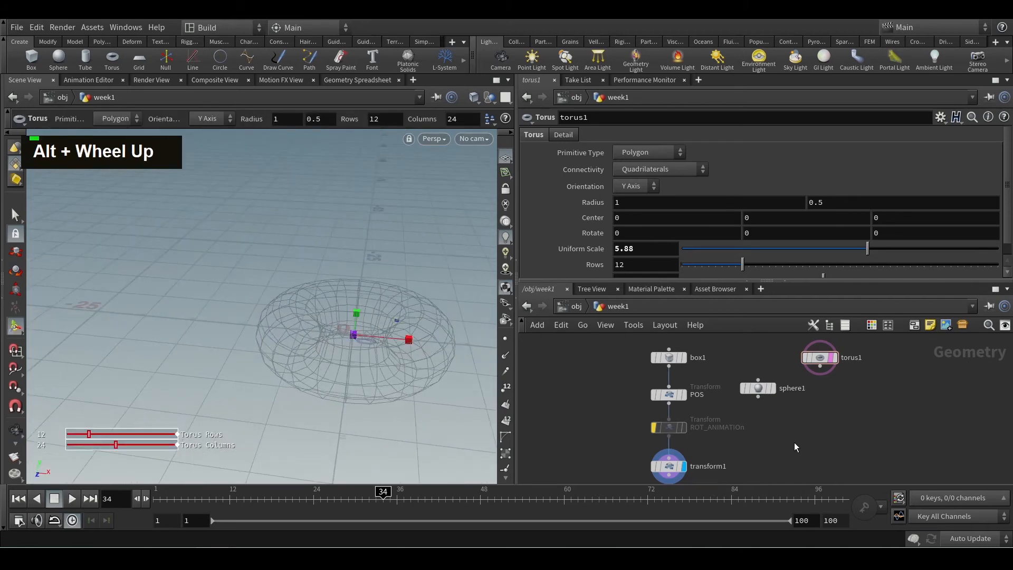
# - Select the POS and sphere1 nodes in turn to compare their selection wireframes with the templated torus
pyautogui.moveTo(794, 442); pyautogui.dragTo(837, 398, button='middle')
pyautogui.doubleClick(636, 404)
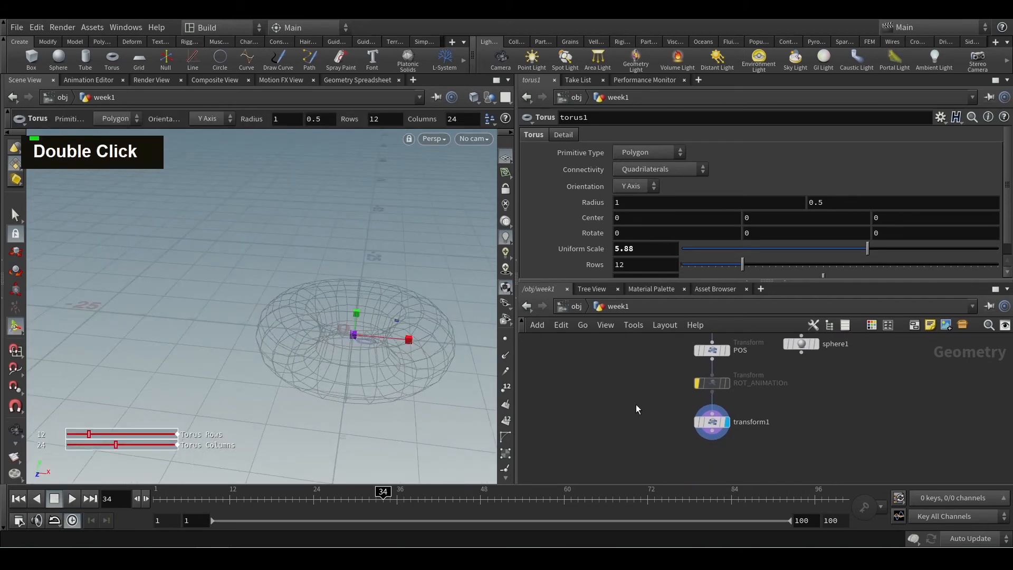
pyautogui.moveTo(862, 389); pyautogui.dragTo(814, 436, button='middle')
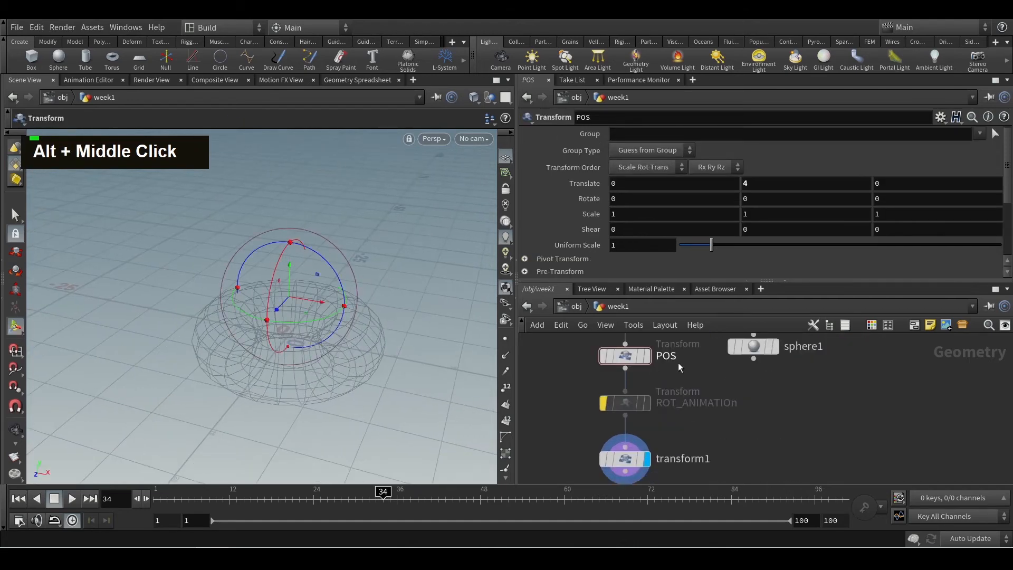
pyautogui.click(629, 356)
pyautogui.keyDown('alt'); pyautogui.moveTo(339, 335); pyautogui.dragTo(380, 341); pyautogui.keyUp('alt')
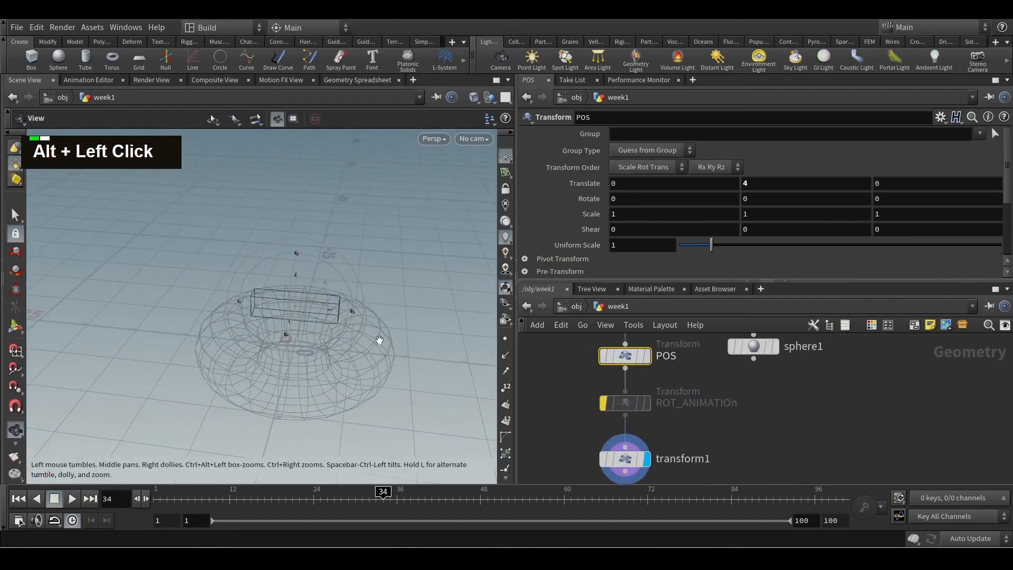
pyautogui.moveTo(741, 394); pyautogui.dragTo(746, 422, button='middle')
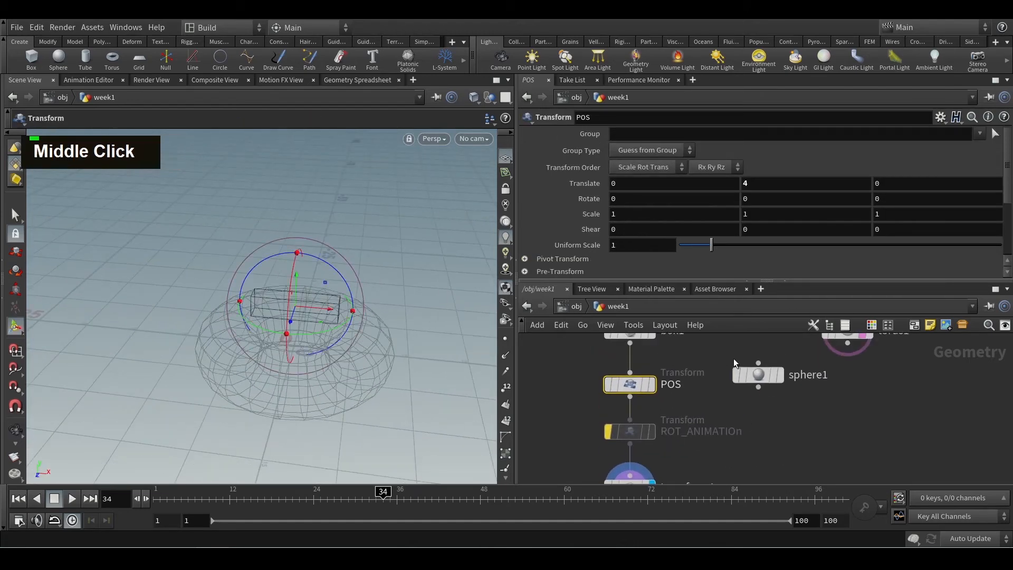
pyautogui.click(757, 376)
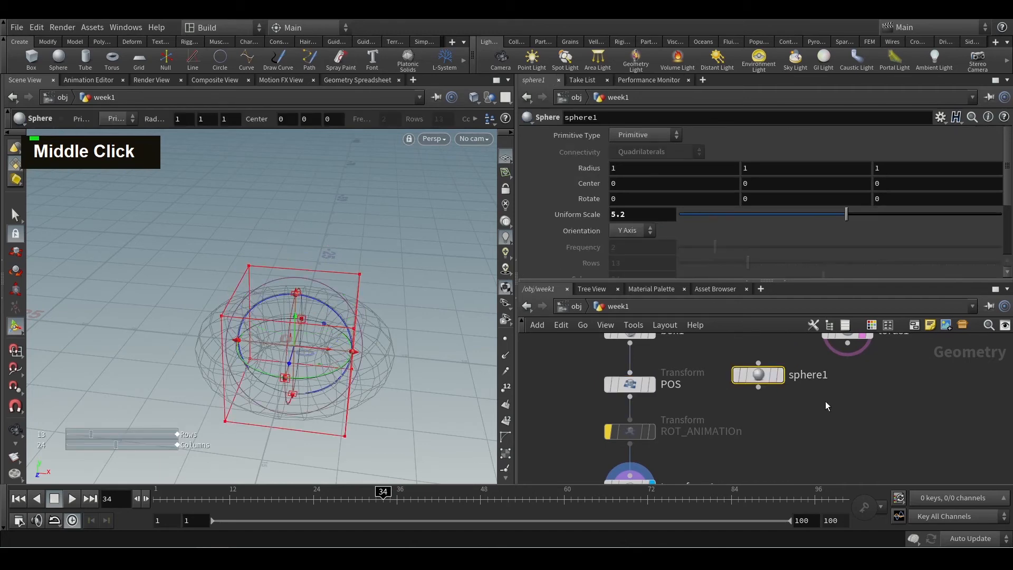
pyautogui.click(629, 384)
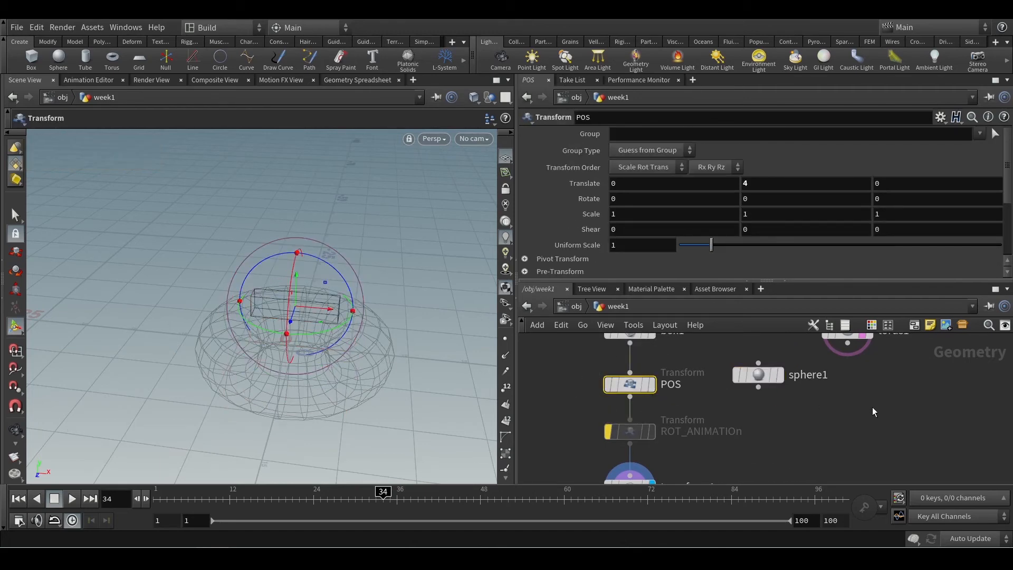
pyautogui.moveTo(873, 408); pyautogui.dragTo(854, 441, button='middle')
pyautogui.keyDown('alt'); pyautogui.moveTo(377, 397); pyautogui.dragTo(362, 370); pyautogui.keyUp('alt')
pyautogui.scroll(-2, 859, 422)
pyautogui.moveTo(854, 421); pyautogui.dragTo(828, 407, button='middle')
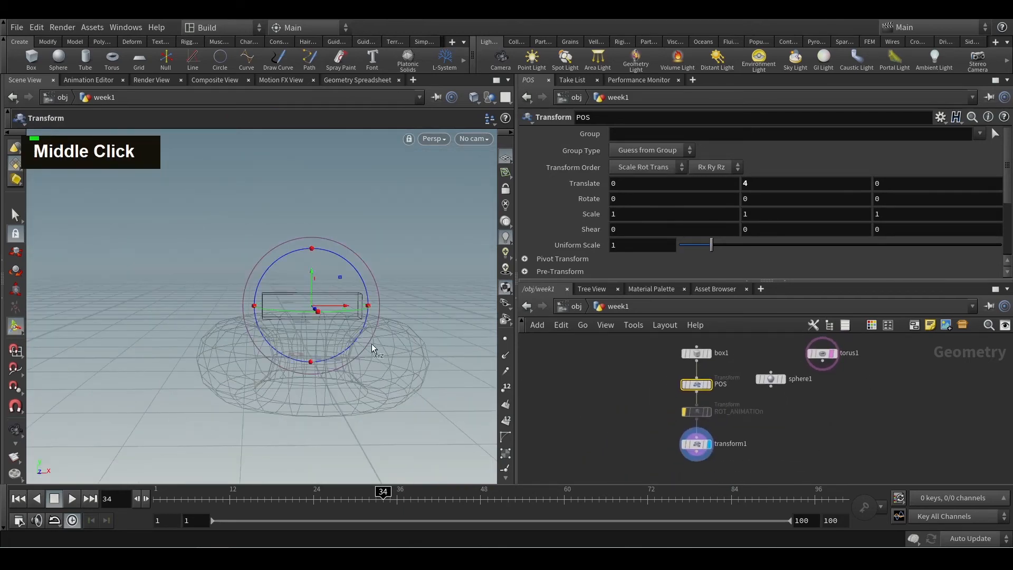
# - Turn on torus1's selectable template flag, and inspect the shaded torus in the viewport
pyautogui.scroll(2, 830, 372)
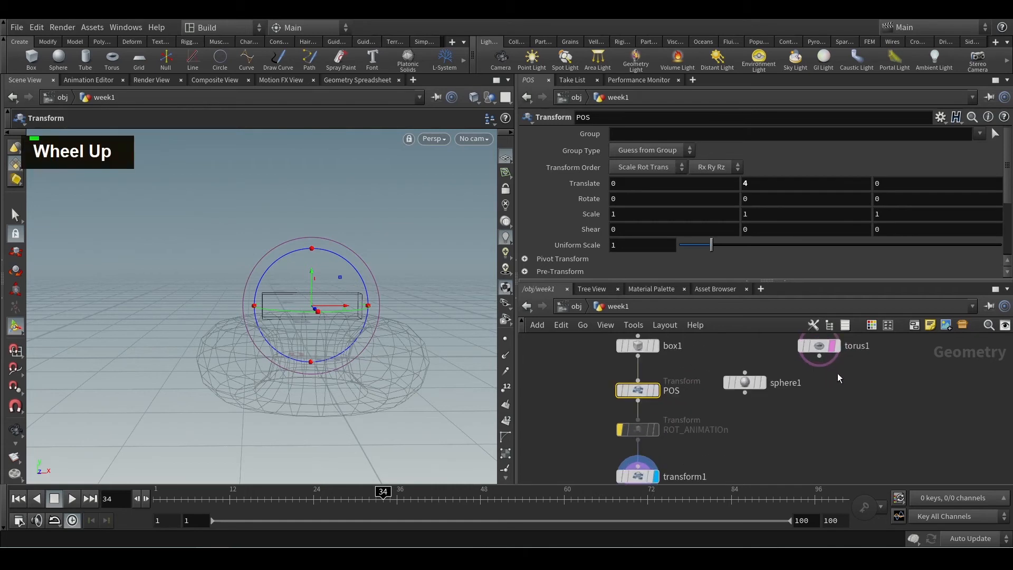
pyautogui.moveTo(833, 354)
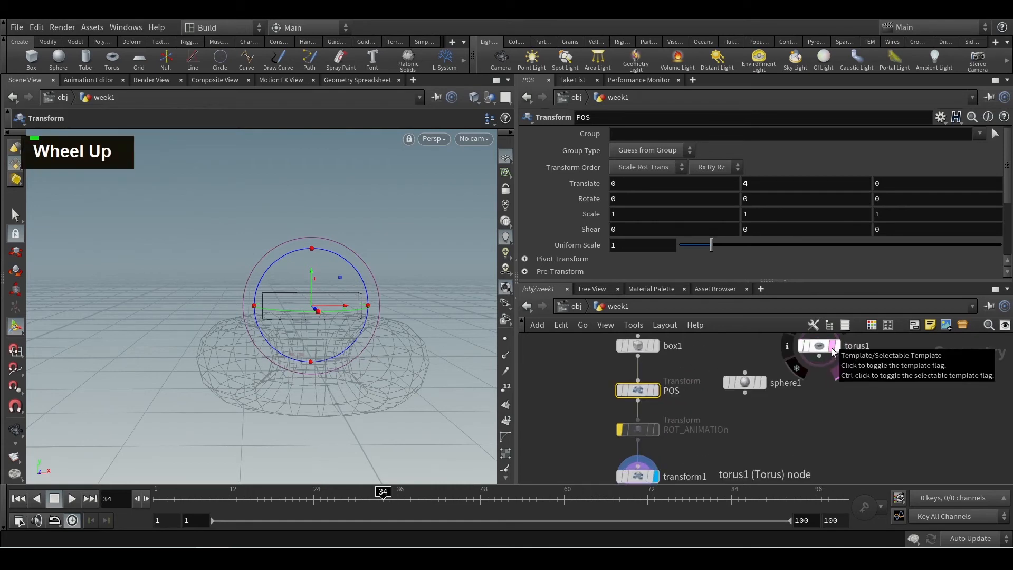
pyautogui.press('ctrl')
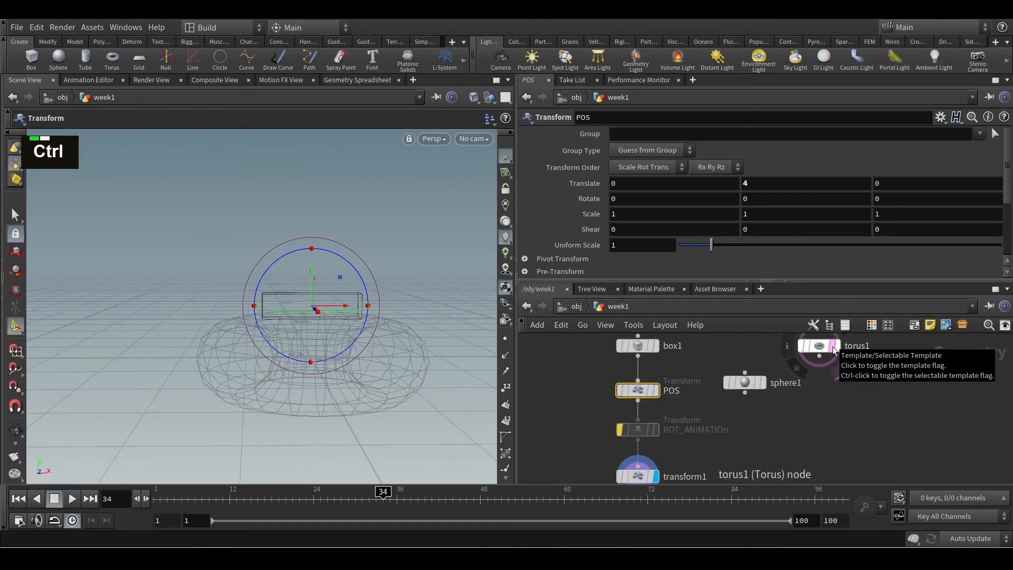
pyautogui.keyDown('ctrl'); pyautogui.click(833, 346); pyautogui.keyUp('ctrl')
pyautogui.moveTo(397, 404)
pyautogui.keyDown('alt'); pyautogui.mouseDown()
pyautogui.moveTo(323, 398)
pyautogui.moveTo(355, 339)
pyautogui.mouseUp(); pyautogui.keyUp('alt')
pyautogui.keyDown('alt'); pyautogui.moveTo(356, 340); pyautogui.dragTo(345, 375, button='middle'); pyautogui.keyUp('alt')
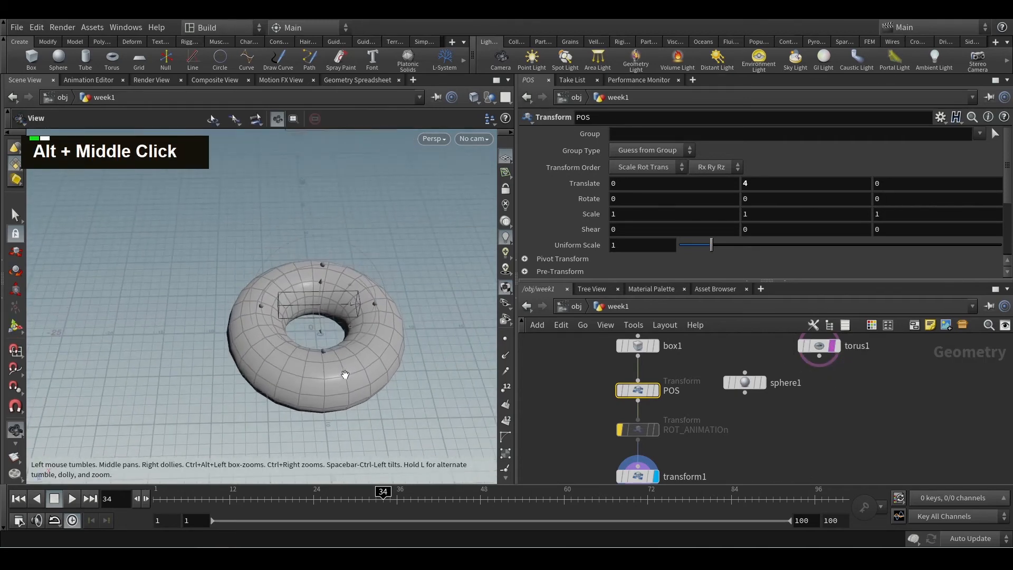
# - Select the transform1 node, and examine its displayed box together with the shaded torus
pyautogui.scroll(-3, 786, 406)
pyautogui.moveTo(725, 460); pyautogui.dragTo(736, 426, button='middle')
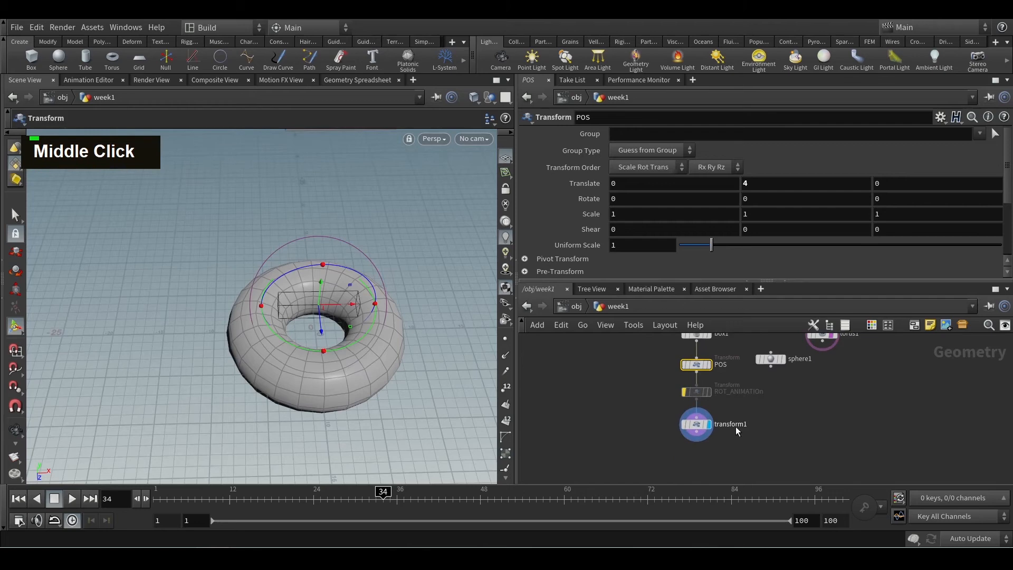
pyautogui.click(683, 425)
pyautogui.scroll(3, 681, 428)
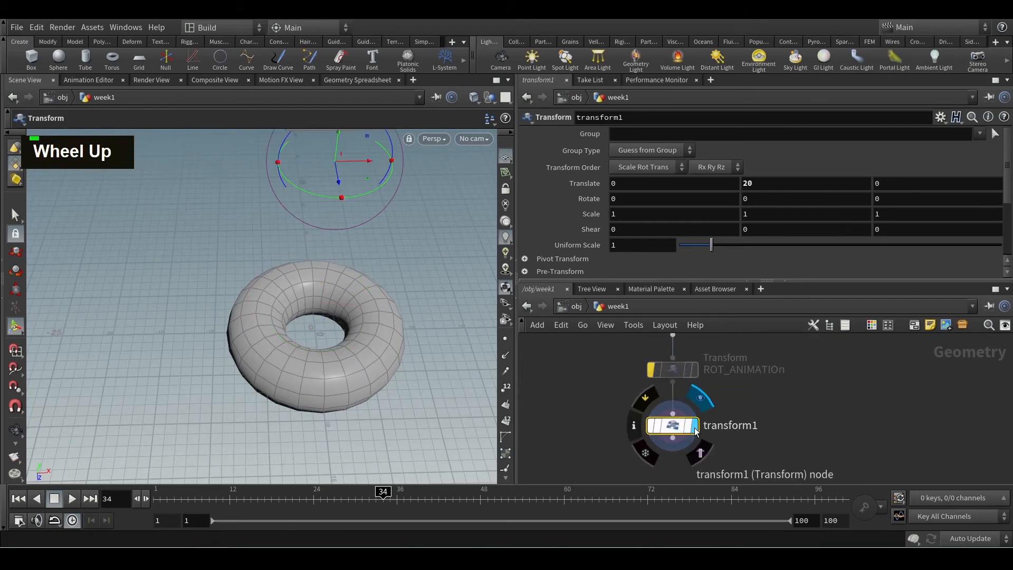
pyautogui.keyDown('alt'); pyautogui.moveTo(390, 230); pyautogui.dragTo(373, 313, button='middle'); pyautogui.keyUp('alt')
pyautogui.keyDown('alt'); pyautogui.scroll(-1, 373, 313); pyautogui.keyUp('alt')
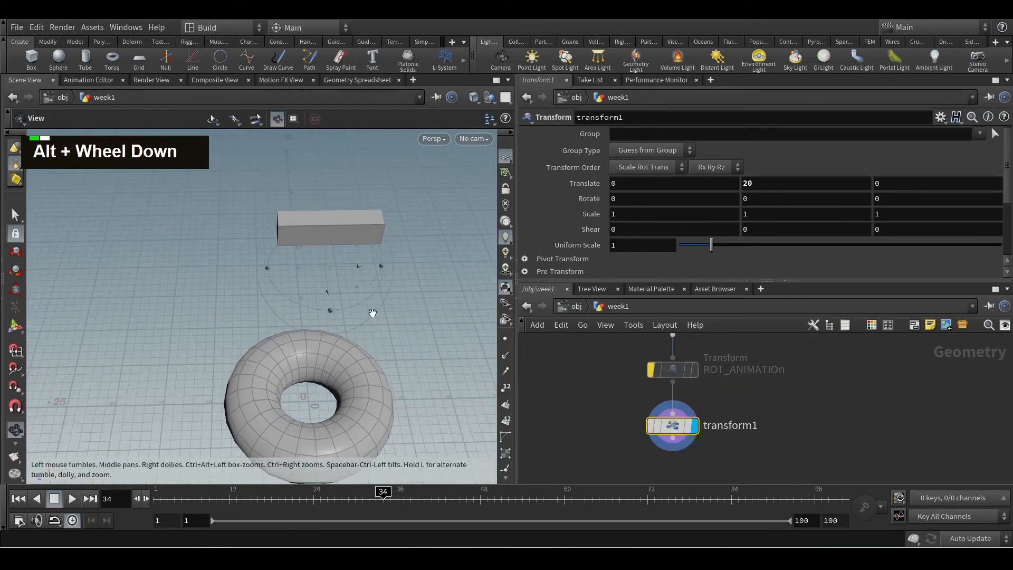
# - Move the torus1 node down beside ROT_ANIMATIOn, and examine its selectable template flag
pyautogui.scroll(-4, 849, 377)
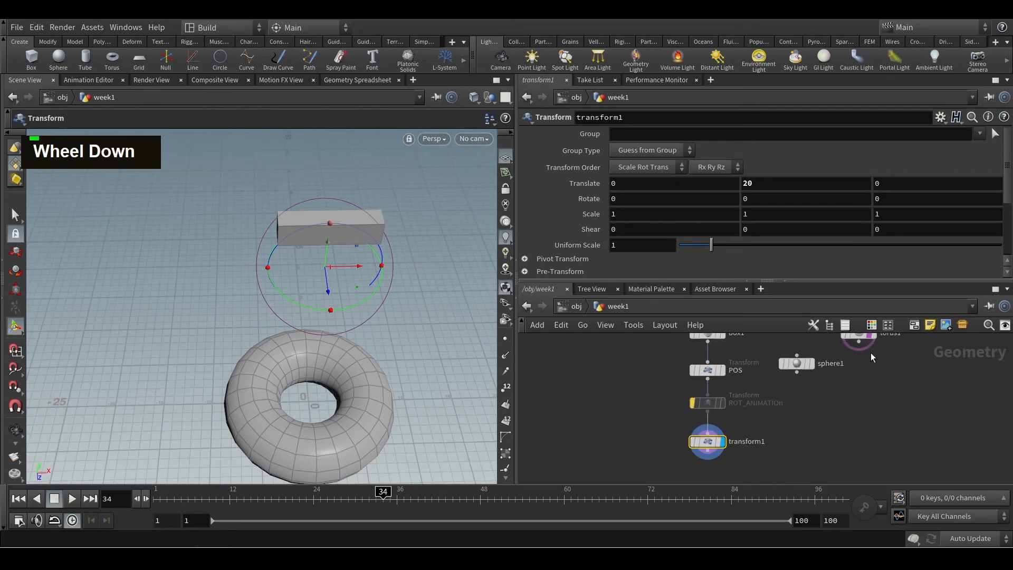
pyautogui.middleClick(851, 364)
pyautogui.moveTo(851, 365); pyautogui.dragTo(805, 422)
pyautogui.scroll(4, 801, 435)
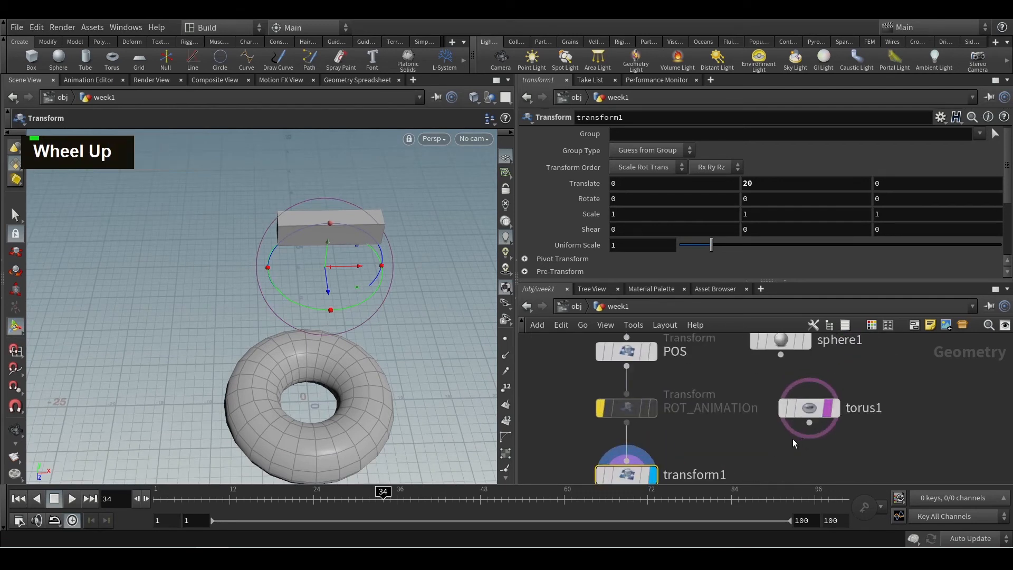
pyautogui.moveTo(793, 439); pyautogui.dragTo(839, 394, button='middle')
pyautogui.moveTo(879, 363)
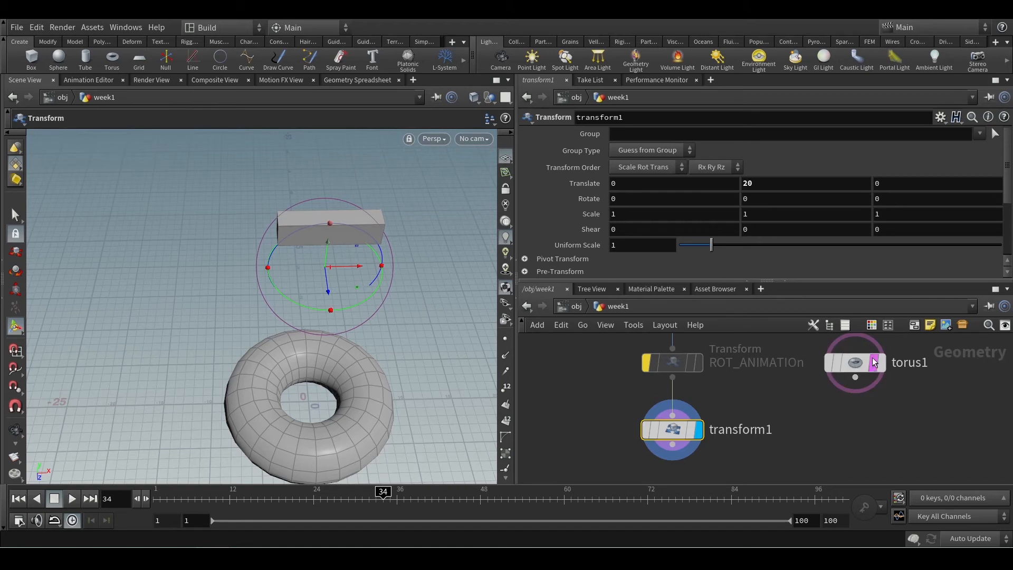
# - Turn off torus1's template flag, and turn on the selectable template flag on box1
pyautogui.moveTo(790, 401); pyautogui.dragTo(741, 359, button='middle')
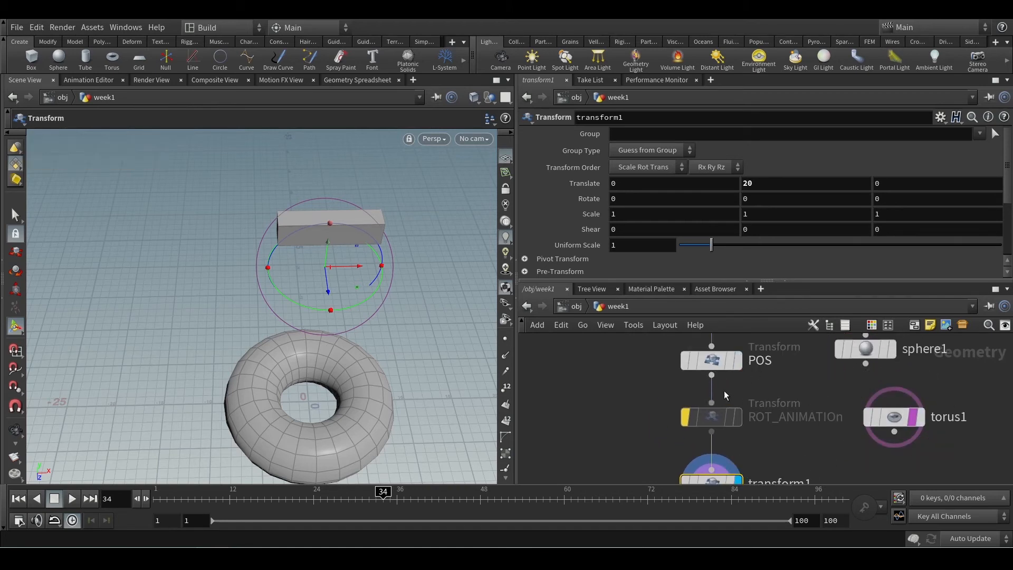
pyautogui.moveTo(726, 317); pyautogui.dragTo(736, 370, button='middle')
pyautogui.click(742, 352)
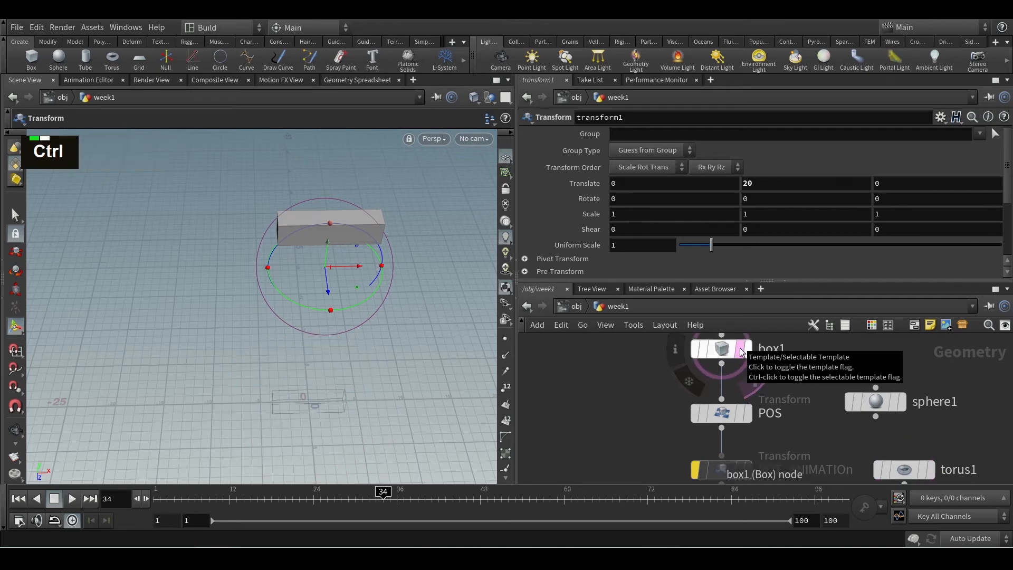
pyautogui.keyDown('ctrl'); pyautogui.click(740, 353); pyautogui.keyUp('ctrl')
pyautogui.moveTo(195, 407)
pyautogui.keyDown('alt'); pyautogui.mouseDown()
pyautogui.moveTo(280, 373)
pyautogui.moveTo(312, 327)
pyautogui.mouseUp(); pyautogui.keyUp('alt')
pyautogui.scroll(-2, 722, 428)
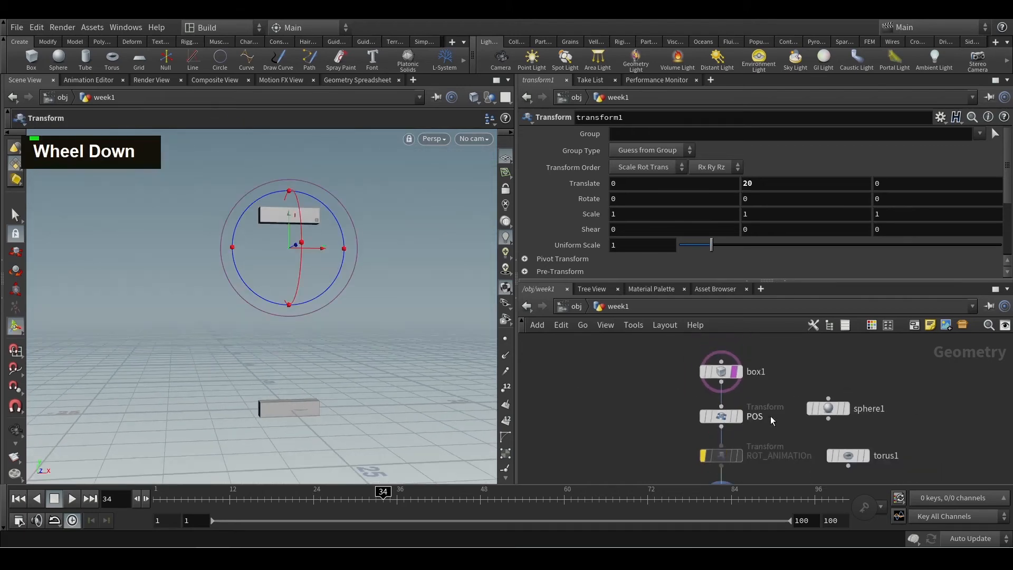
# - Move the torus1 node to the right of sphere1, away from the transform chain
pyautogui.moveTo(787, 434); pyautogui.dragTo(710, 385, button='middle')
pyautogui.scroll(-2, 711, 385)
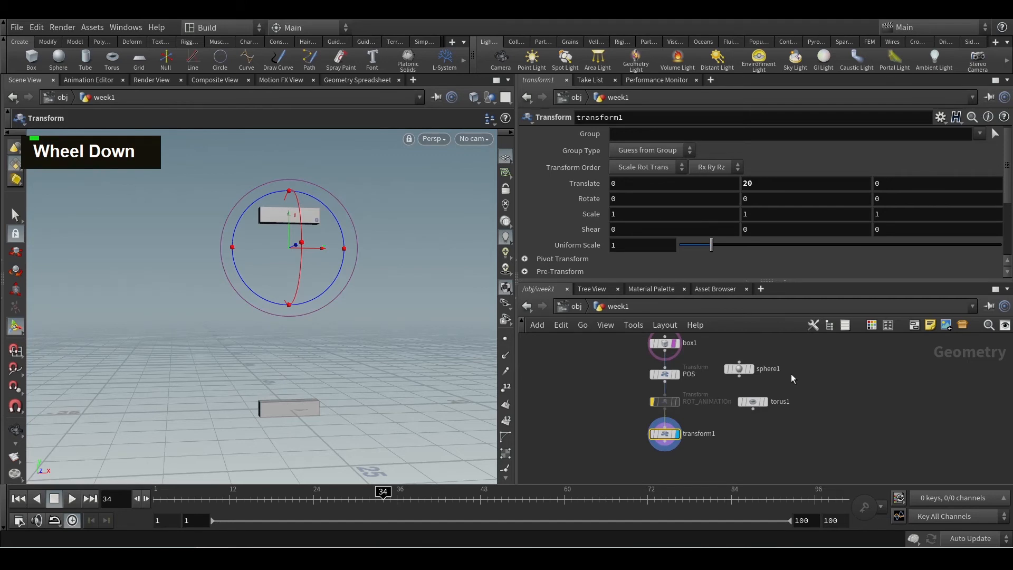
pyautogui.moveTo(755, 401); pyautogui.dragTo(839, 361)
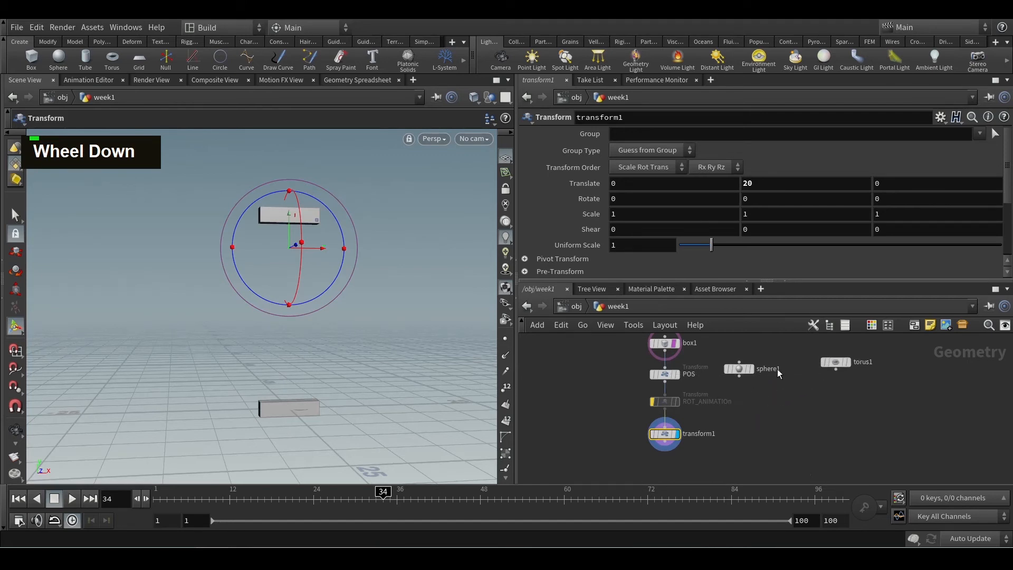
# - Move the sphere1 node closer to torus1, farther from the box1 to transform1 chain
pyautogui.moveTo(739, 371); pyautogui.dragTo(765, 364)
pyautogui.moveTo(678, 359); pyautogui.dragTo(699, 384, button='middle')
pyautogui.scroll(2, 699, 385)
pyautogui.moveTo(749, 474); pyautogui.dragTo(747, 405, button='middle')
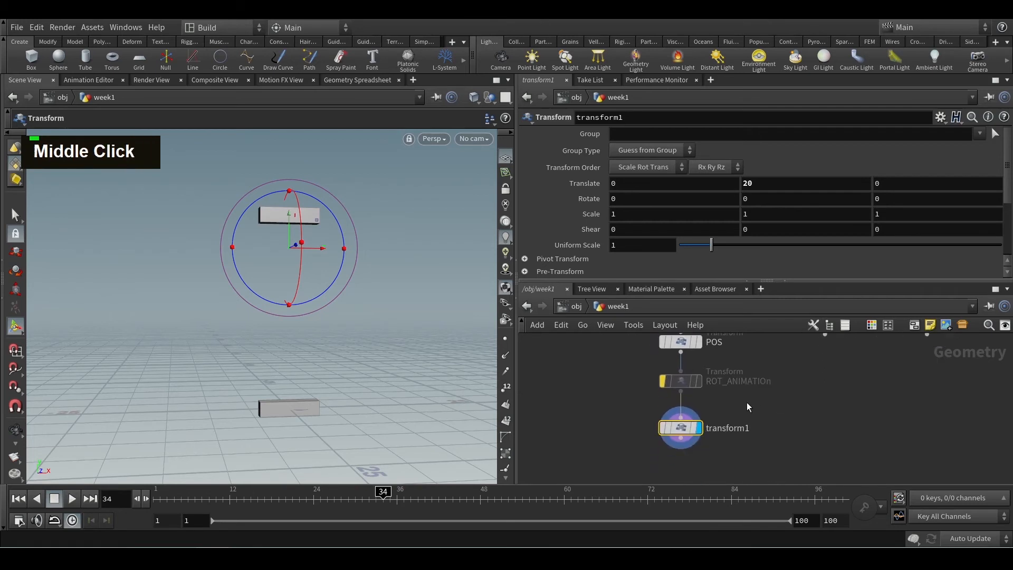
pyautogui.moveTo(746, 406); pyautogui.dragTo(613, 450)
pyautogui.moveTo(761, 405); pyautogui.dragTo(759, 463, button='middle')
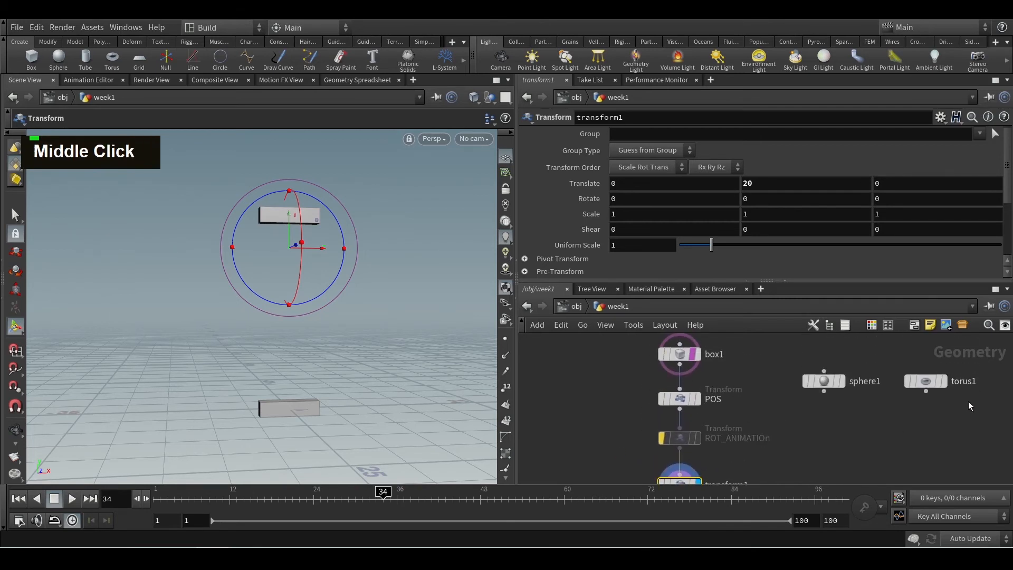
# - Select box1 and switch it from the selectable template flag to the regular template flag
pyautogui.moveTo(693, 360)
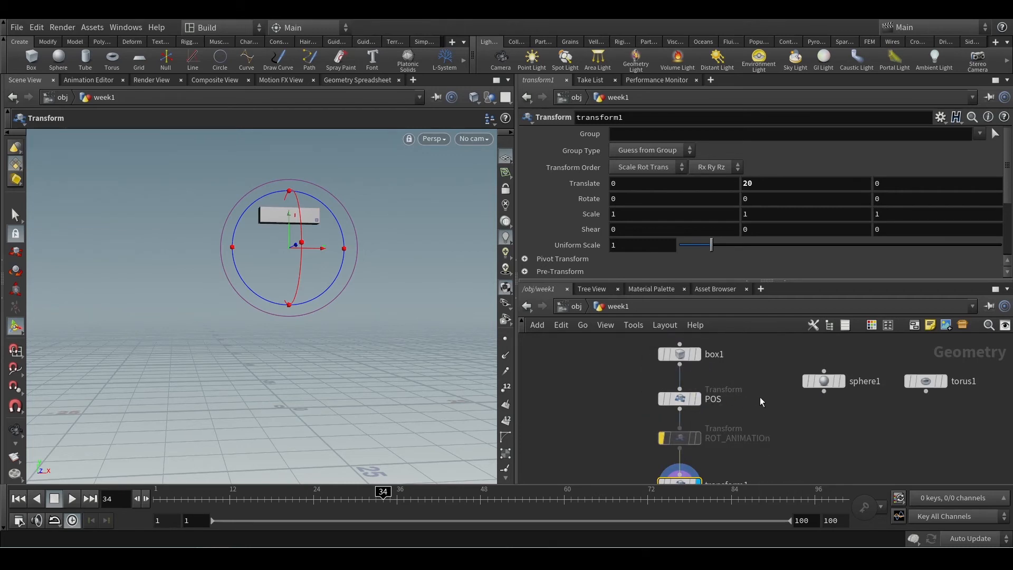
pyautogui.click(682, 353)
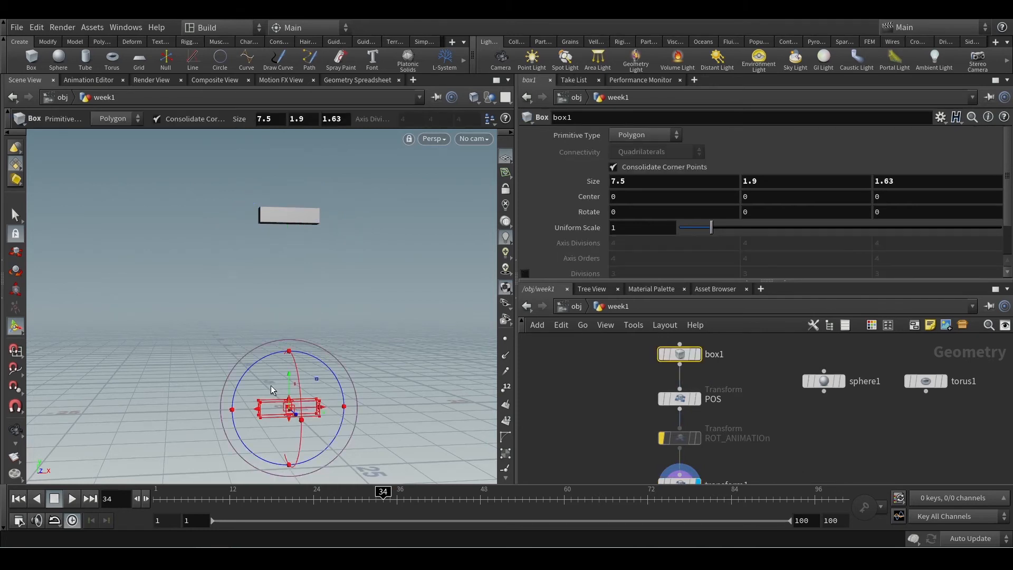
pyautogui.moveTo(696, 356)
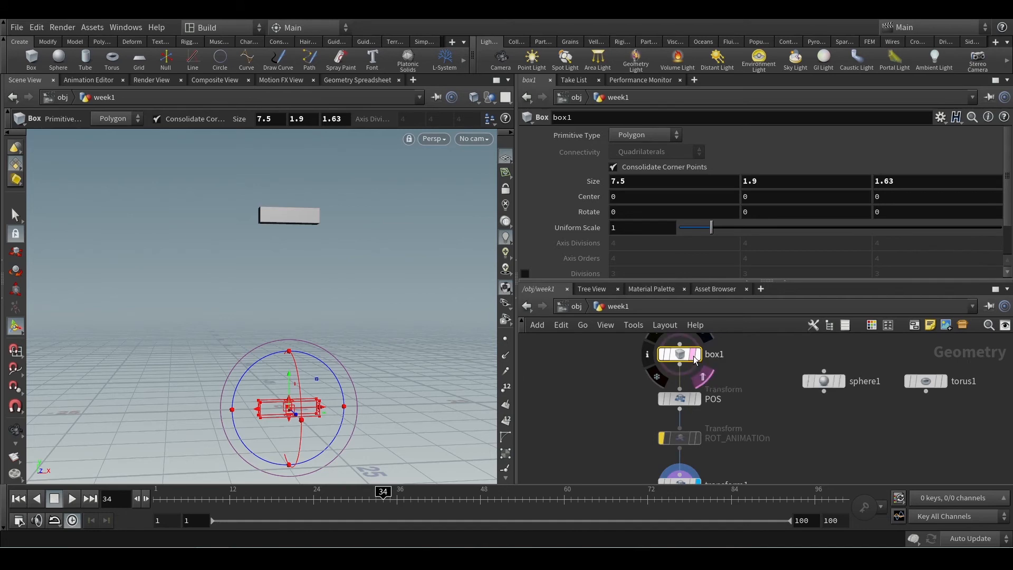
pyautogui.click(696, 357)
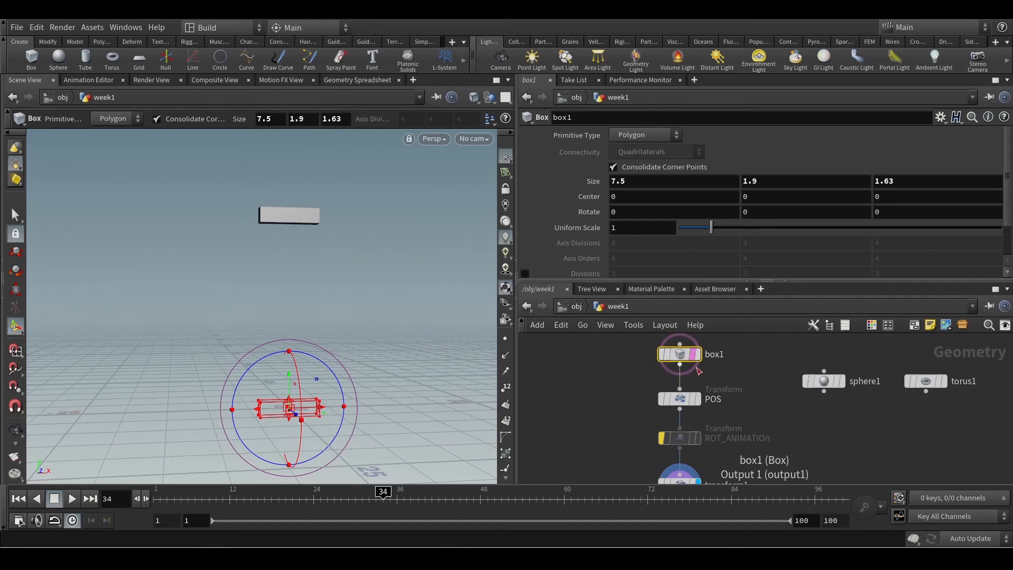
# - Try the selectable template flag on box1 with a closer look at its geometry, and turn the flag off
pyautogui.moveTo(694, 360)
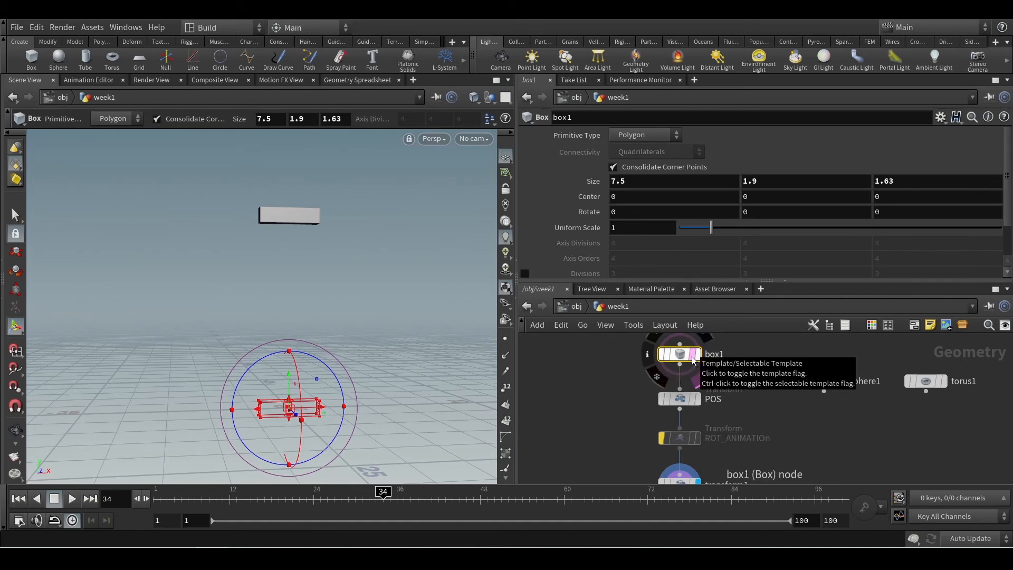
pyautogui.keyDown('ctrl'); pyautogui.click(693, 360); pyautogui.keyUp('ctrl')
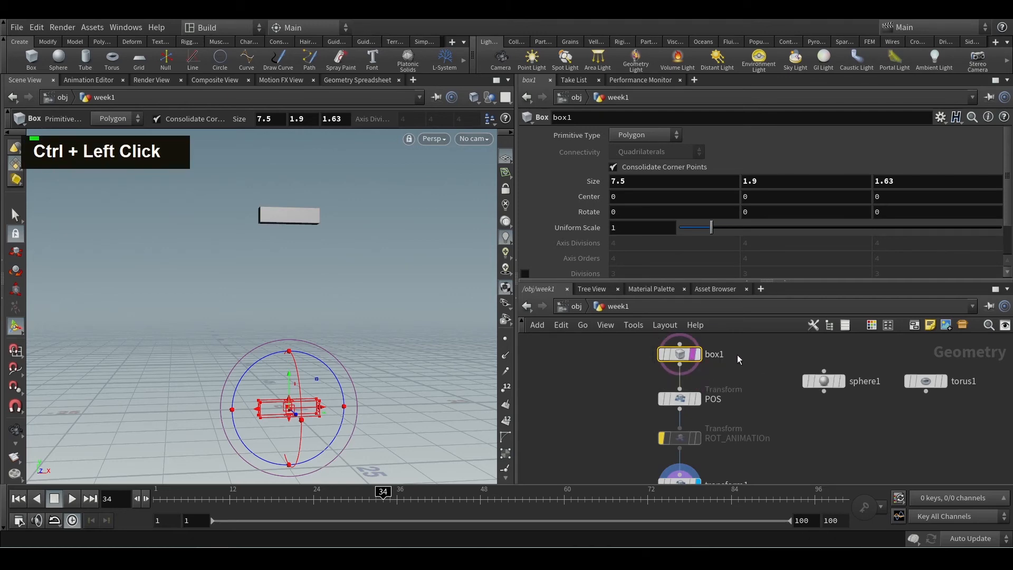
pyautogui.keyDown('alt'); pyautogui.scroll(5, 290, 412); pyautogui.keyUp('alt')
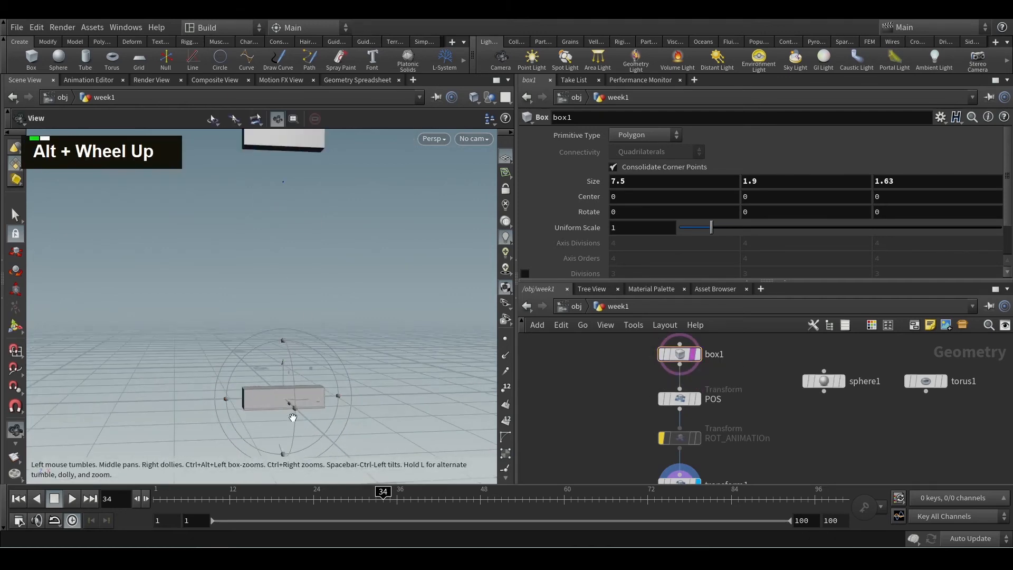
pyautogui.doubleClick(695, 355)
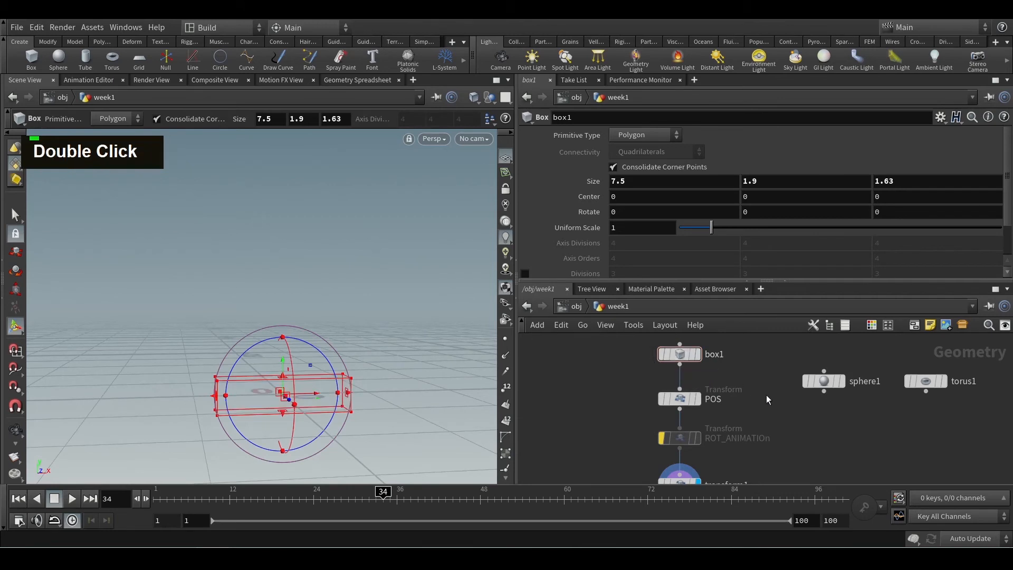
# - Examine the lock flag among the transform1 node's flag options
pyautogui.scroll(-3, 765, 404)
pyautogui.scroll(3, 758, 446)
pyautogui.scroll(2, 756, 454)
pyautogui.moveTo(699, 419)
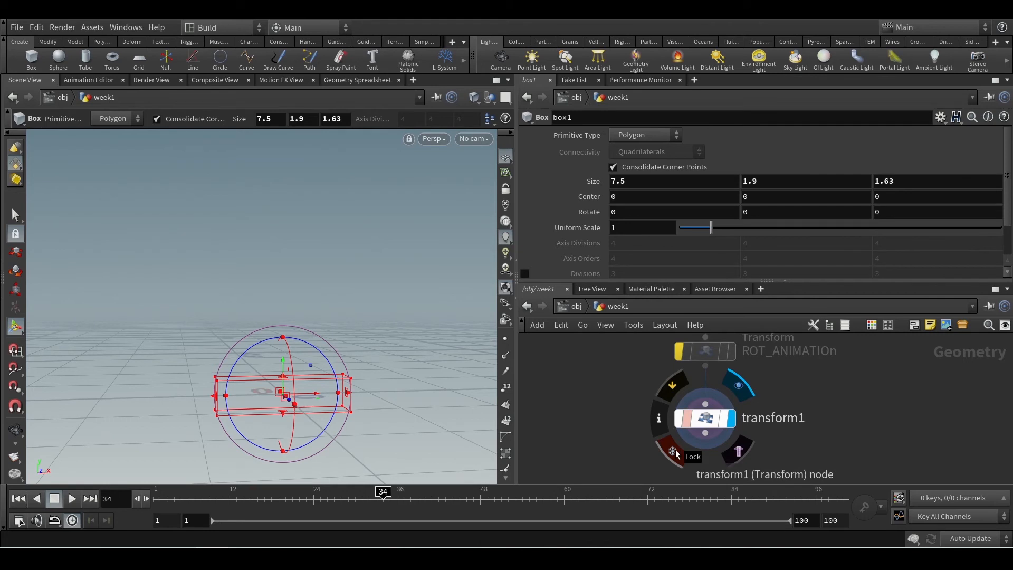
pyautogui.scroll(-5, 677, 454)
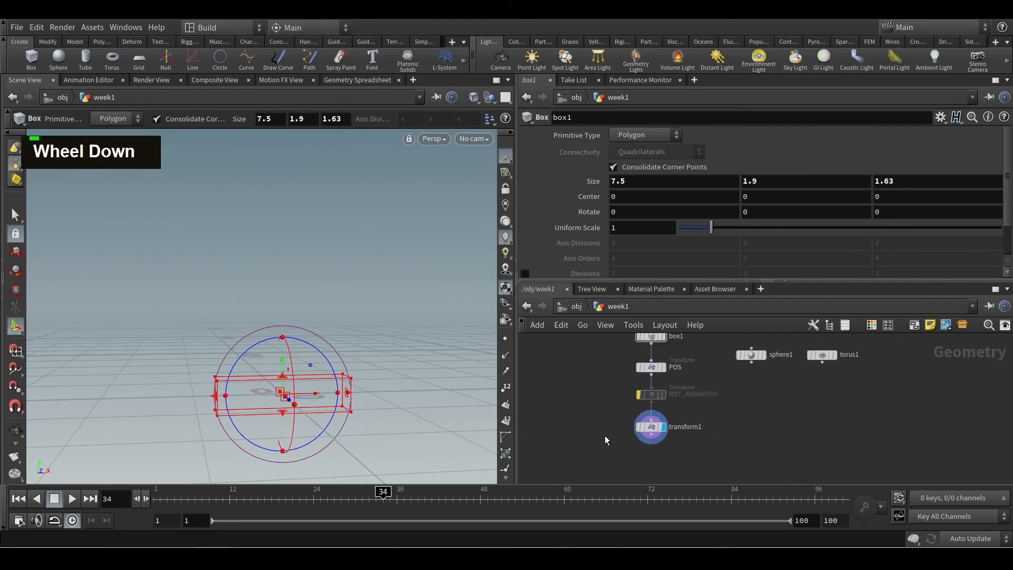
pyautogui.scroll(5, 736, 427)
pyautogui.moveTo(686, 411); pyautogui.dragTo(798, 402, button='middle')
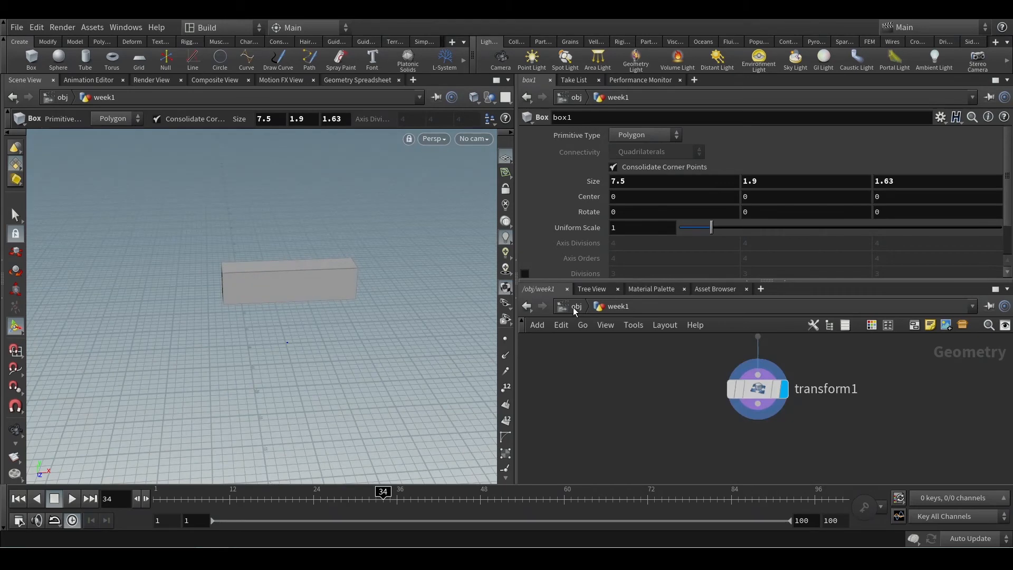
# - Go up to the object level and create a new Geometry node beside week1
pyautogui.click(574, 307)
pyautogui.moveTo(645, 416); pyautogui.dragTo(742, 400, button='middle')
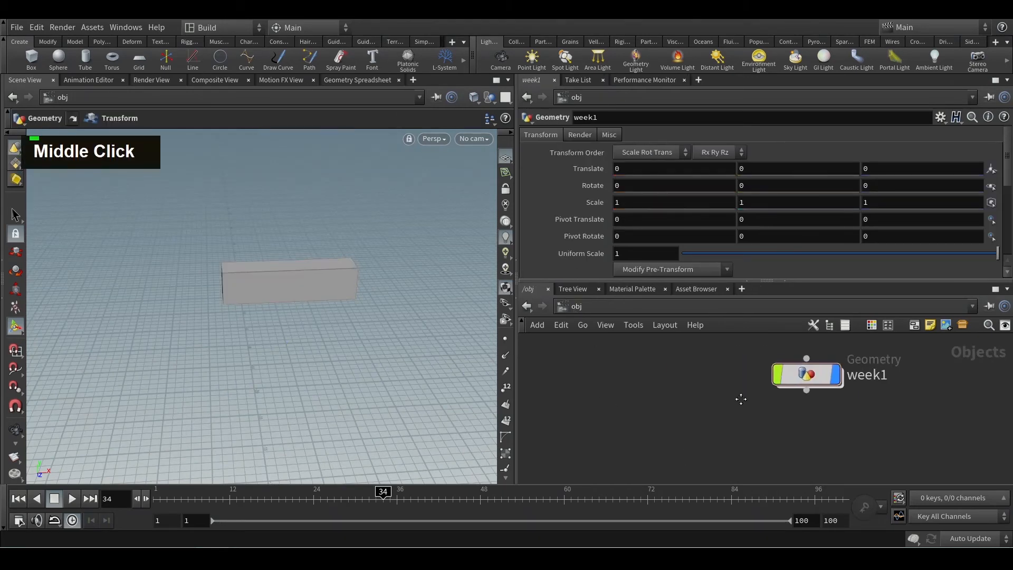
pyautogui.press('Tab')
pyautogui.write('geo')
pyautogui.press('Return')
pyautogui.click(633, 395)
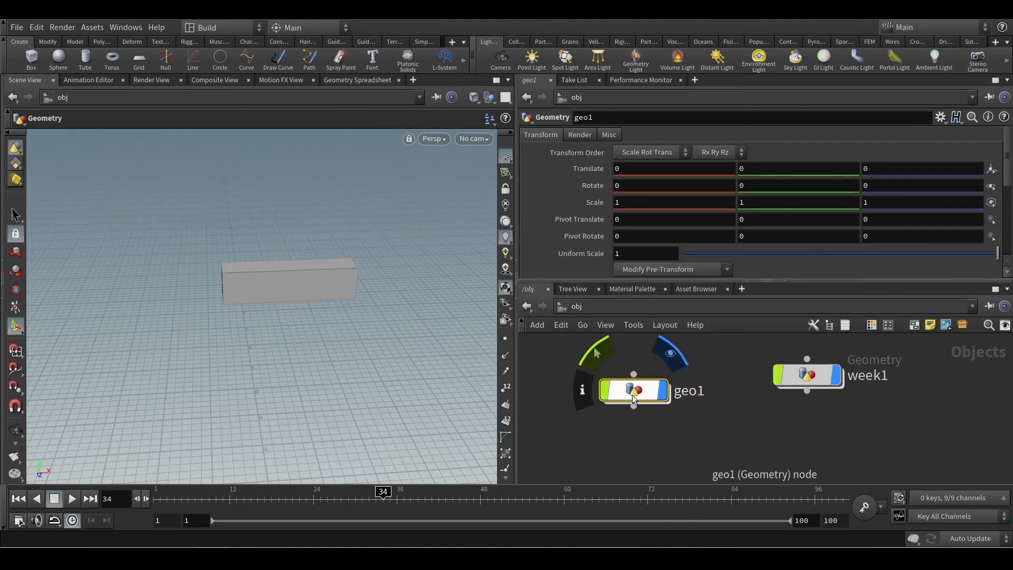
# - Inside the new geo1 node, add a File node and place it in the network
pyautogui.doubleClick(633, 395)
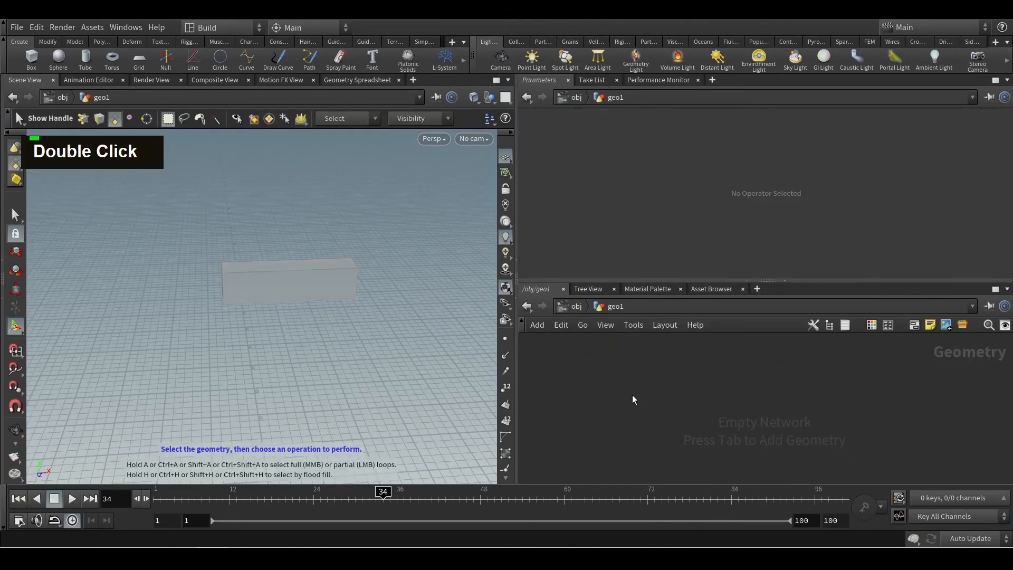
pyautogui.press('Tab')
pyautogui.write('fil')
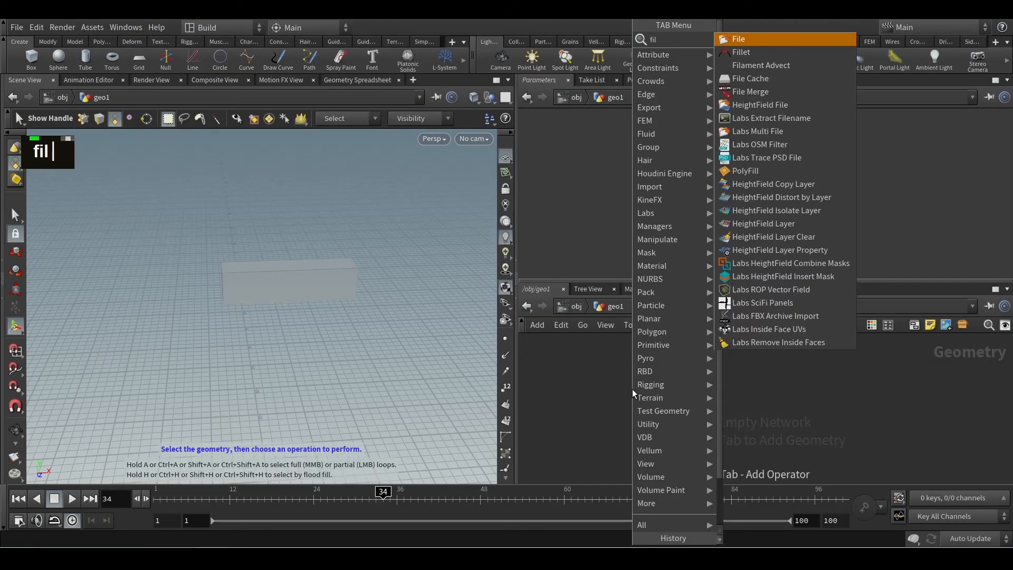
pyautogui.press('Return')
pyautogui.click(645, 380)
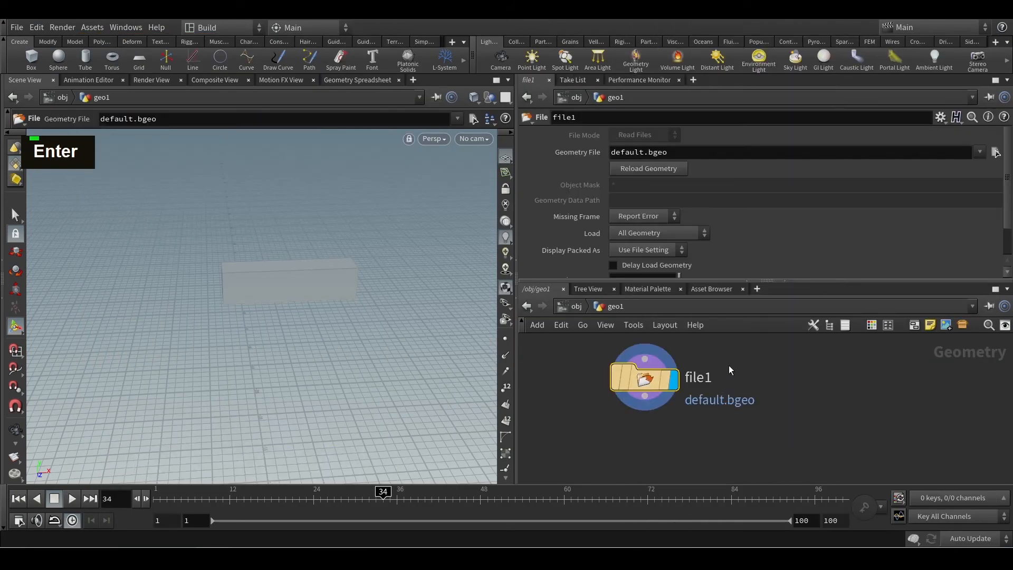
pyautogui.moveTo(636, 378); pyautogui.dragTo(701, 400)
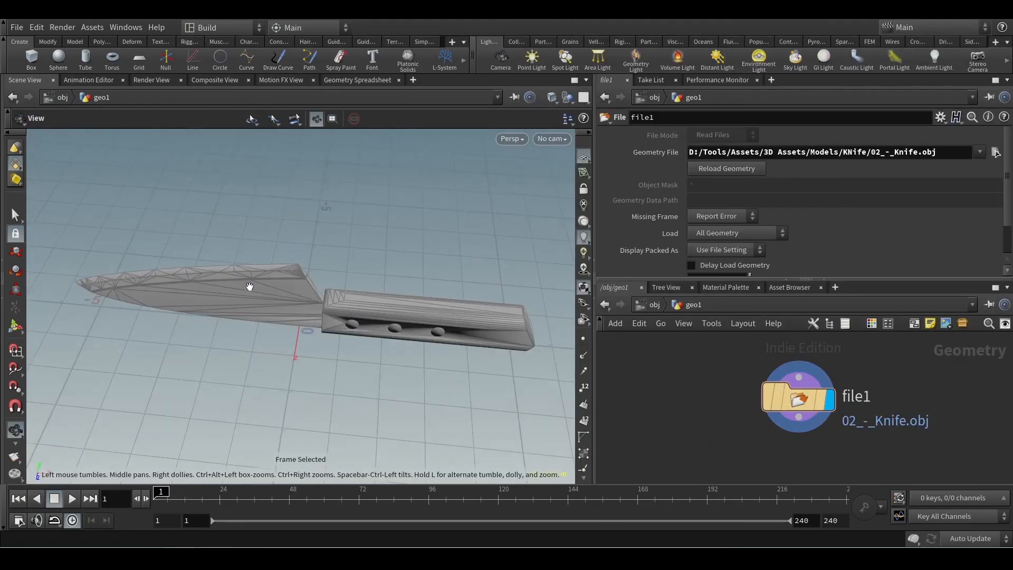
# - Inspect the imported knife model, and save the unlocked scene to the Desktop as without.hiplc, overwriting the existing file
pyautogui.moveTo(295, 313); pyautogui.dragTo(312, 274)
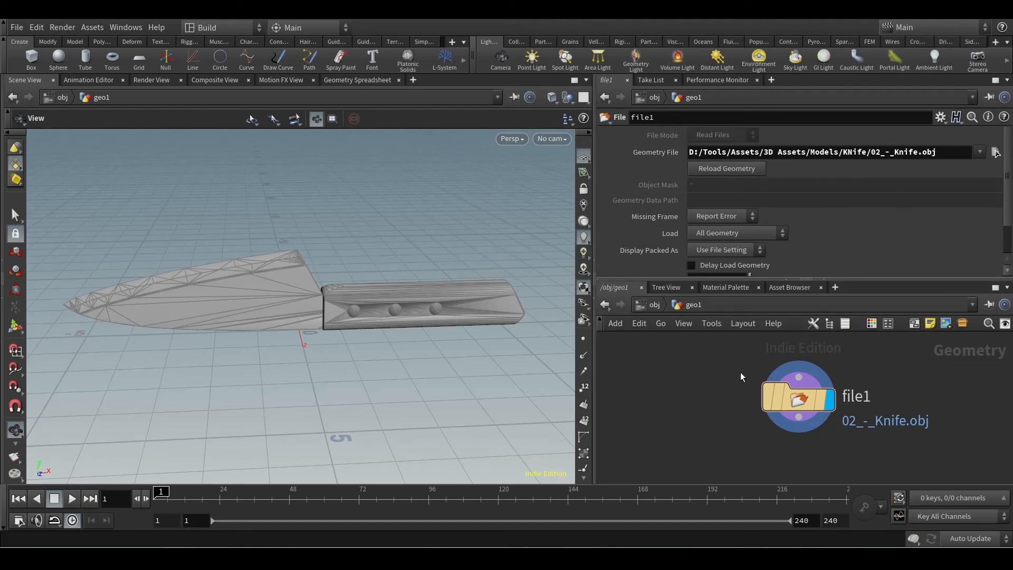
pyautogui.click(17, 27)
pyautogui.click(30, 121)
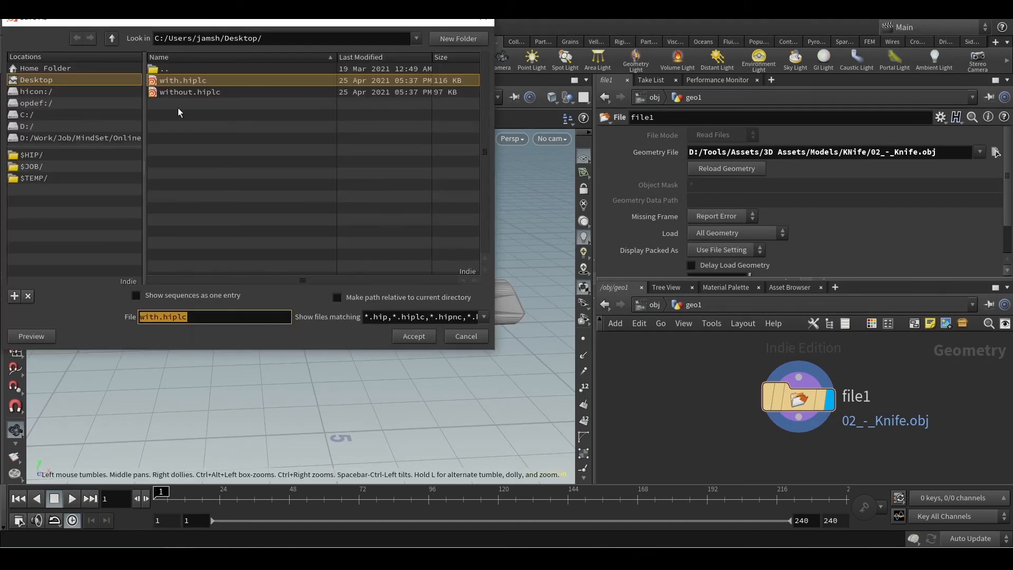
pyautogui.click(193, 93)
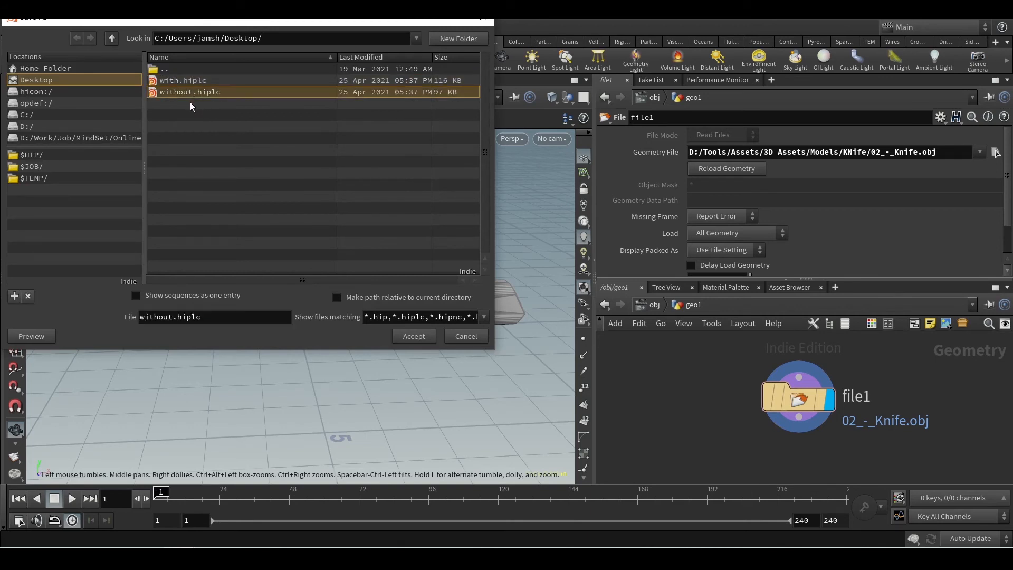
pyautogui.moveTo(222, 29); pyautogui.dragTo(326, 58)
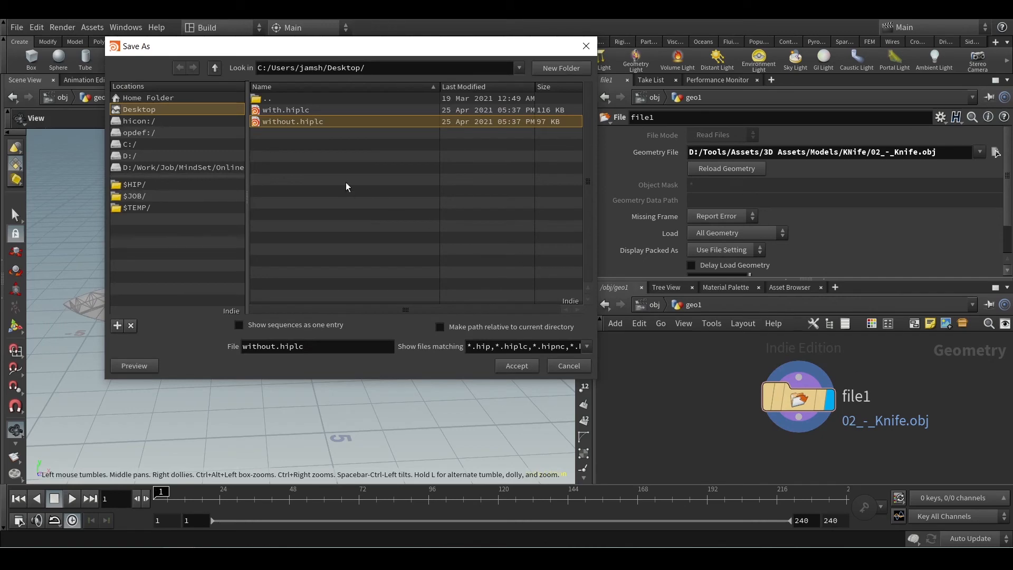
pyautogui.click(520, 369)
pyautogui.click(529, 407)
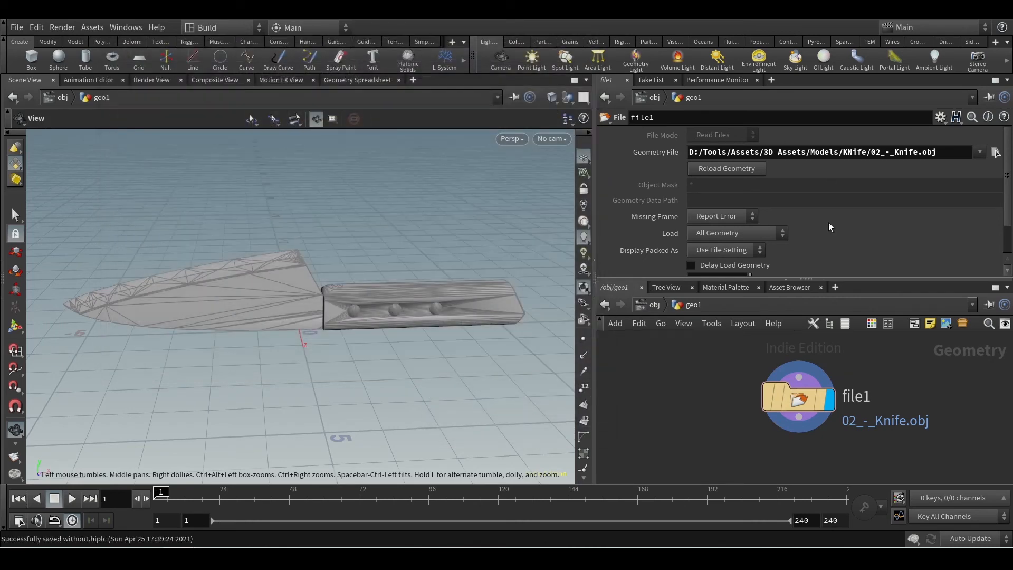
# - Lock the file1 node, and save the scene to the Desktop as with.hiplc, overwriting the existing file
pyautogui.moveTo(797, 400)
pyautogui.click(761, 442)
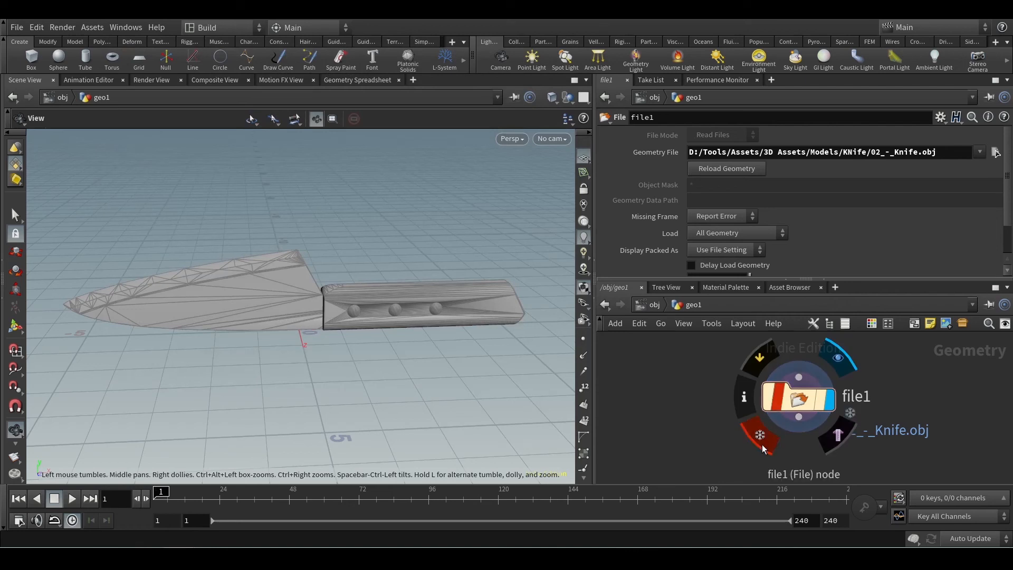
pyautogui.click(17, 27)
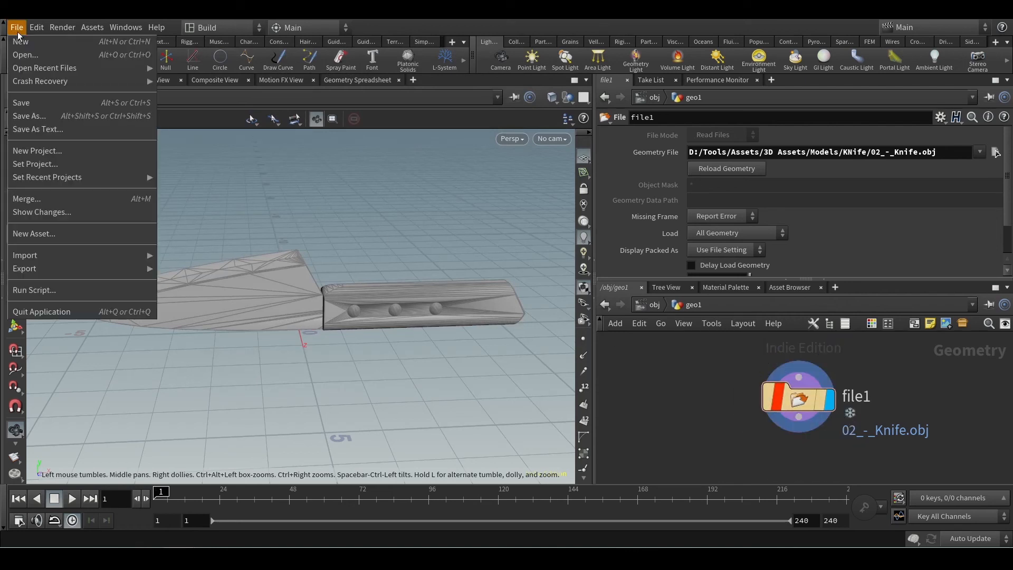
pyautogui.click(37, 116)
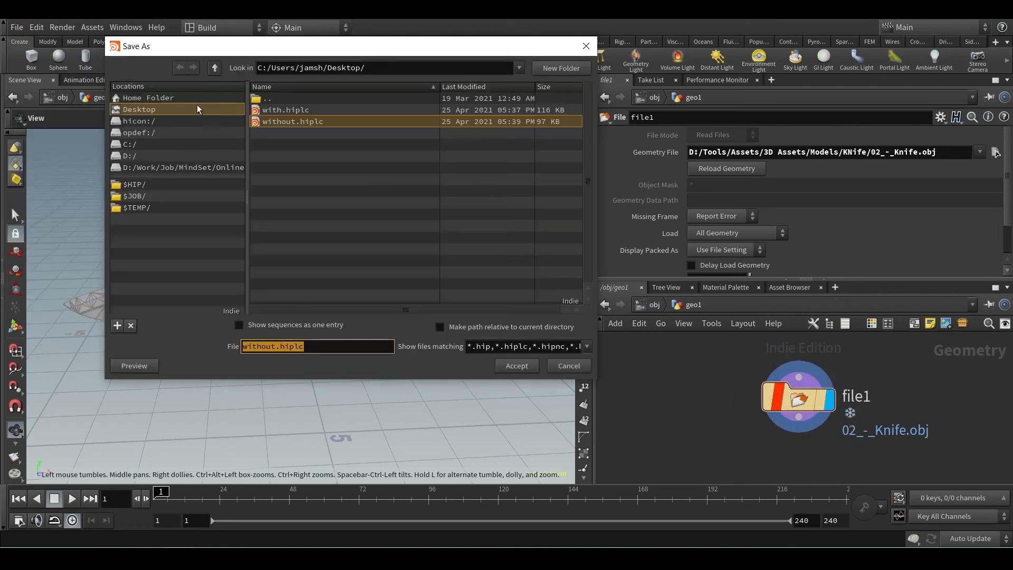
pyautogui.click(267, 112)
pyautogui.click(515, 365)
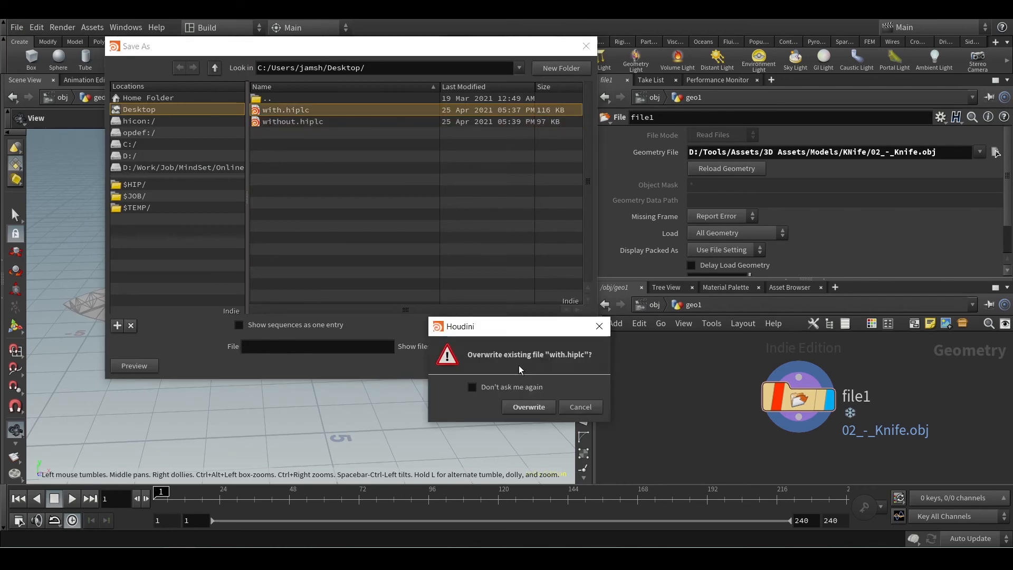
pyautogui.click(519, 411)
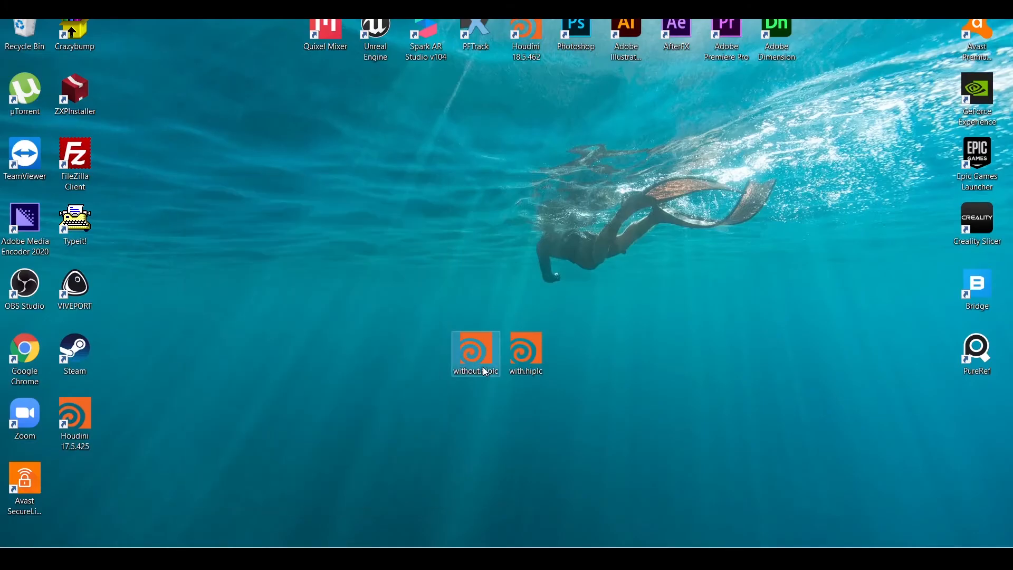
# - On the Windows desktop, show the file properties of without.hiplc and with.hiplc side by side
pyautogui.rightClick(483, 368)
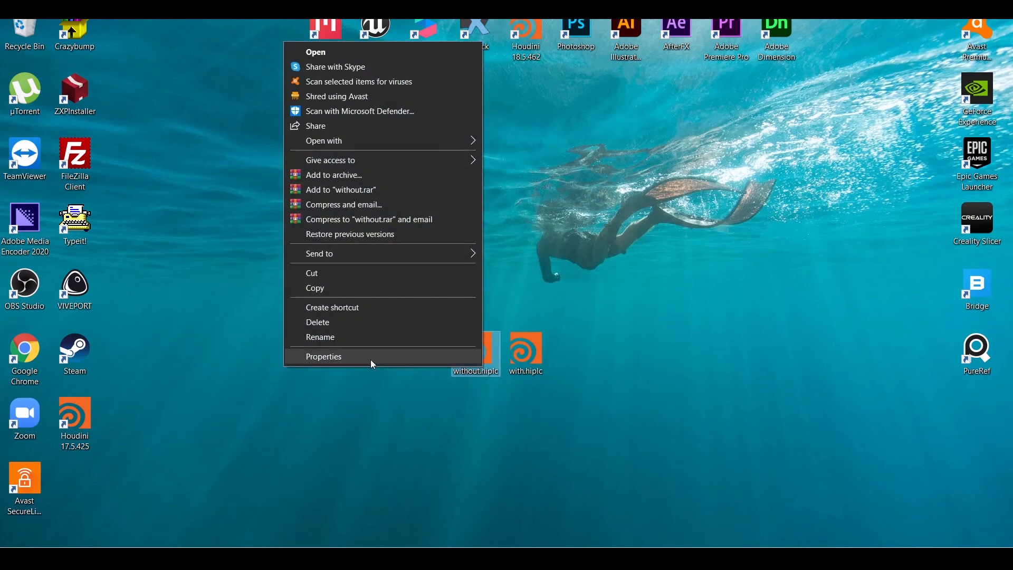
pyautogui.click(371, 357)
pyautogui.moveTo(628, 224); pyautogui.dragTo(306, 137)
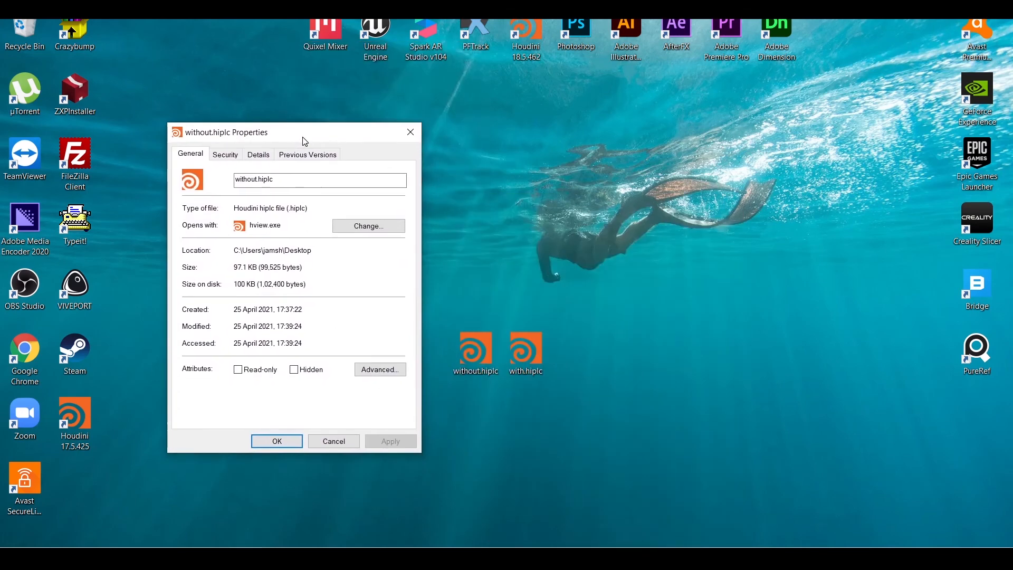
pyautogui.rightClick(529, 338)
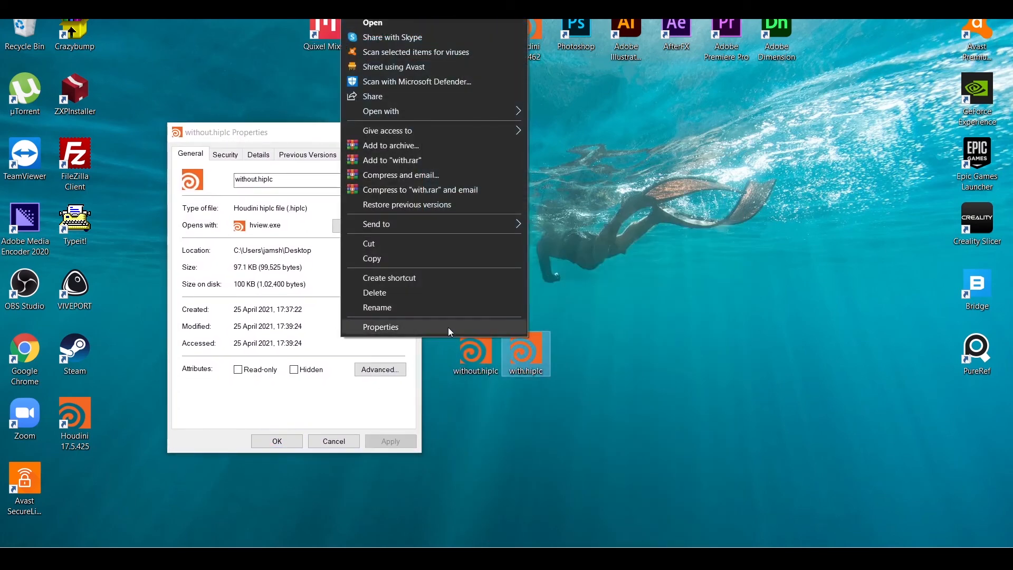
pyautogui.click(448, 327)
pyautogui.moveTo(654, 220); pyautogui.dragTo(547, 133)
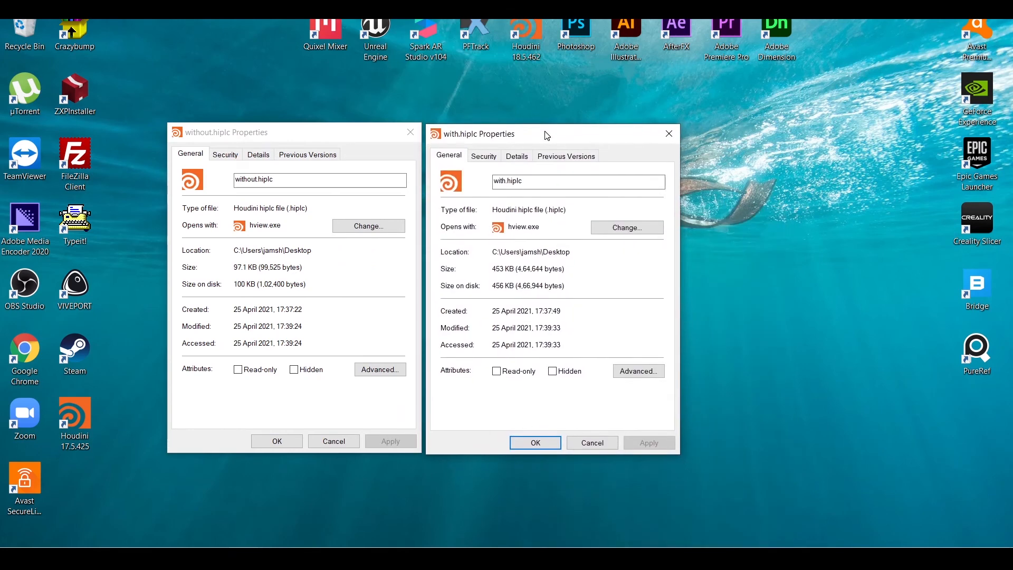
# - Compare the file sizes of without.hiplc and with.hiplc, marking the size line of each
pyautogui.hotkey('ctrl', '2')
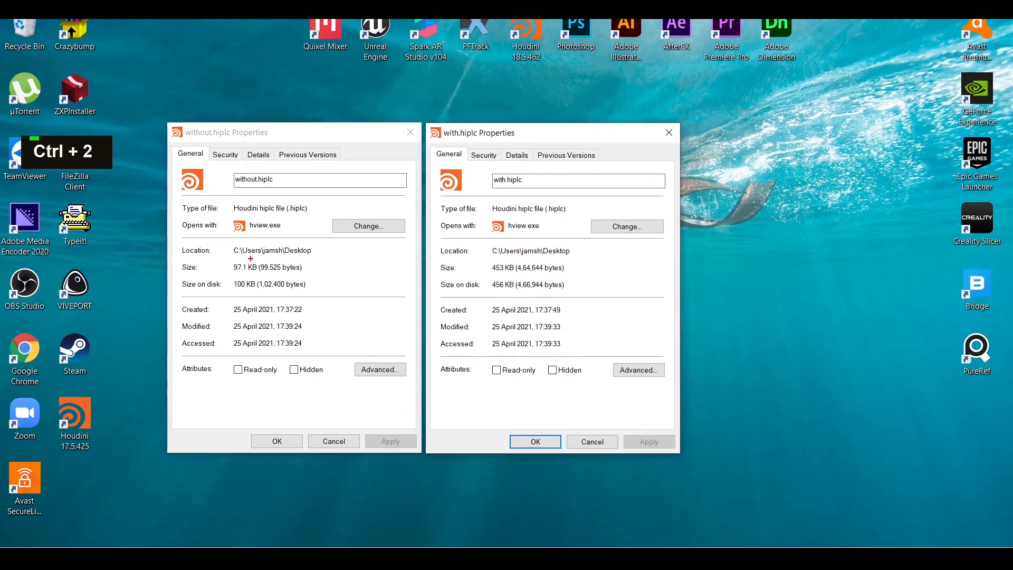
pyautogui.moveTo(228, 279)
pyautogui.mouseDown()
pyautogui.moveTo(244, 275)
pyautogui.moveTo(247, 293)
pyautogui.moveTo(307, 289)
pyautogui.moveTo(246, 277)
pyautogui.mouseUp()
pyautogui.moveTo(511, 280)
pyautogui.mouseDown()
pyautogui.moveTo(473, 280)
pyautogui.moveTo(527, 297)
pyautogui.moveTo(575, 285)
pyautogui.moveTo(507, 276)
pyautogui.mouseUp()
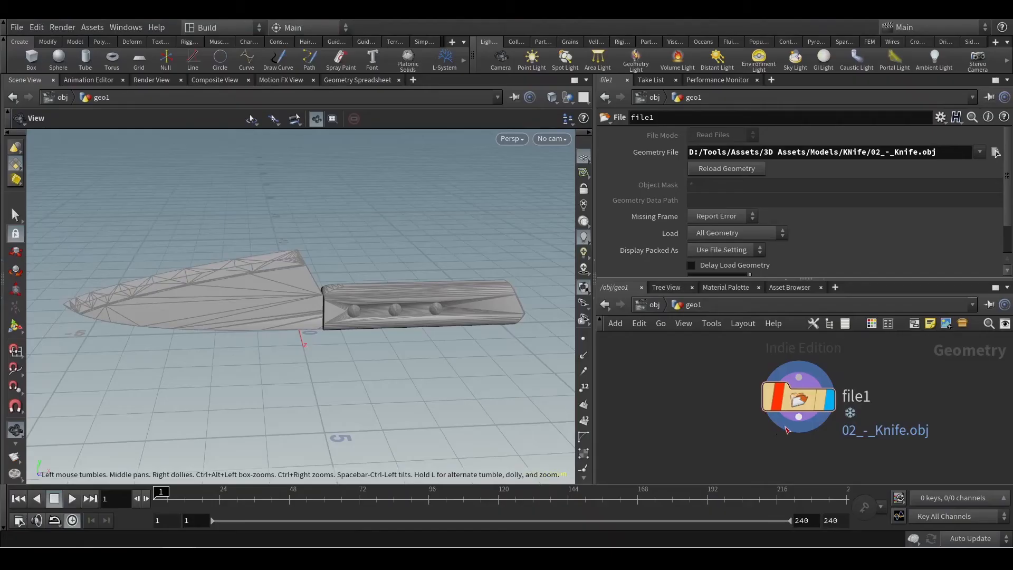
# - Unlock the file1 node, accepting the loss of its locked changes, and check its Geometry File path
pyautogui.moveTo(780, 396)
pyautogui.moveTo(739, 433); pyautogui.dragTo(738, 397, button='middle')
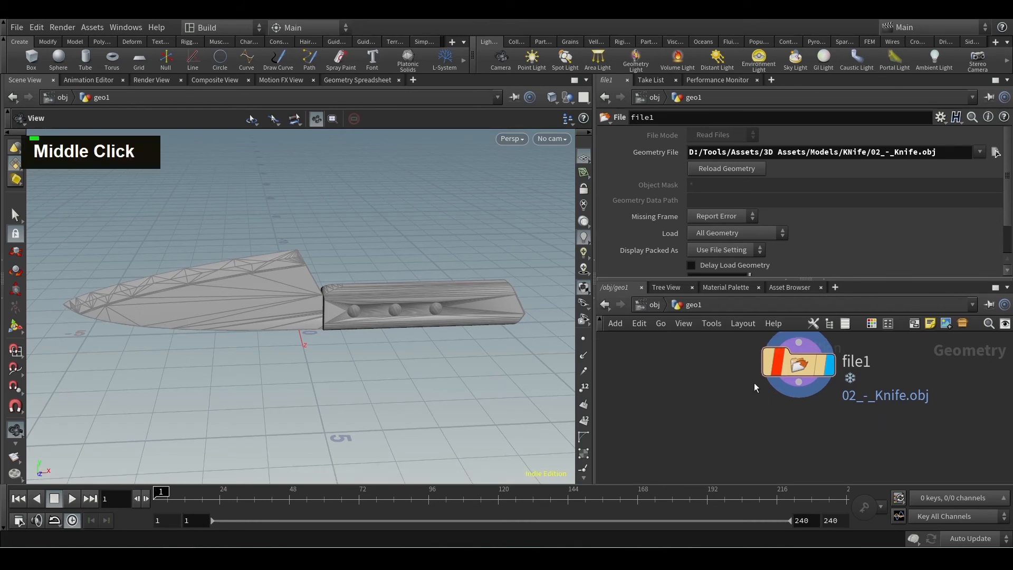
pyautogui.click(762, 411)
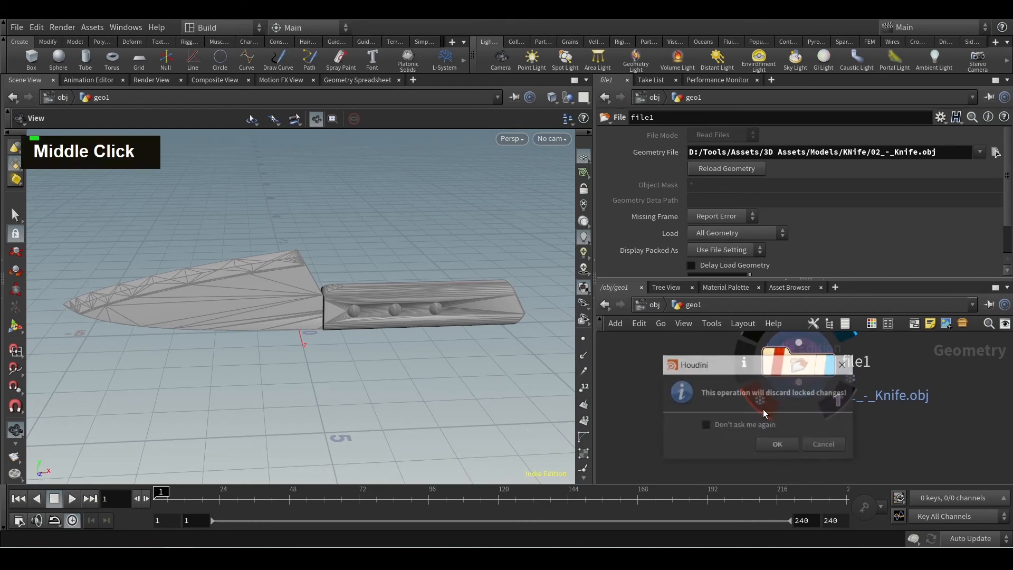
pyautogui.click(777, 443)
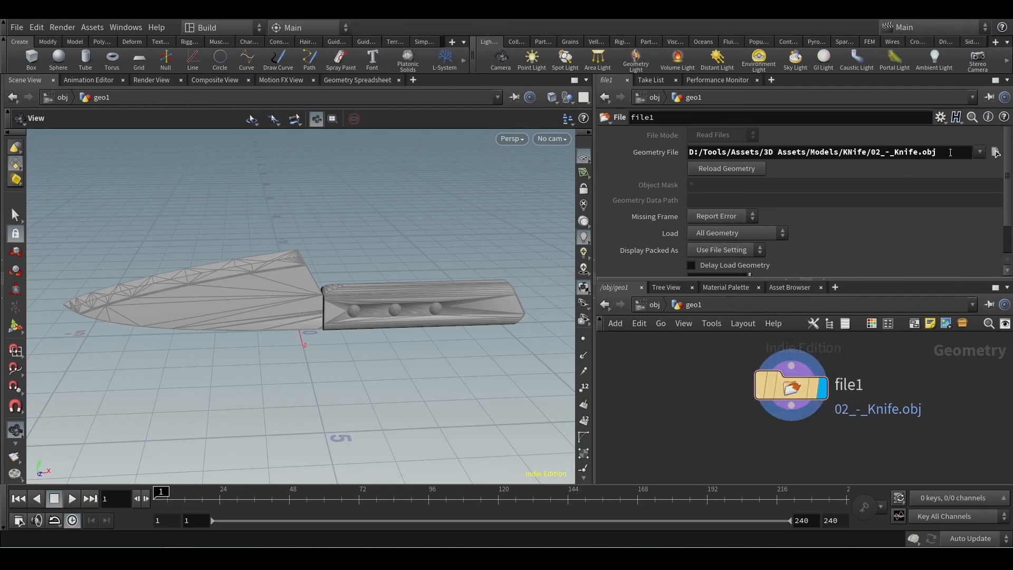
pyautogui.moveTo(938, 152); pyautogui.dragTo(687, 153)
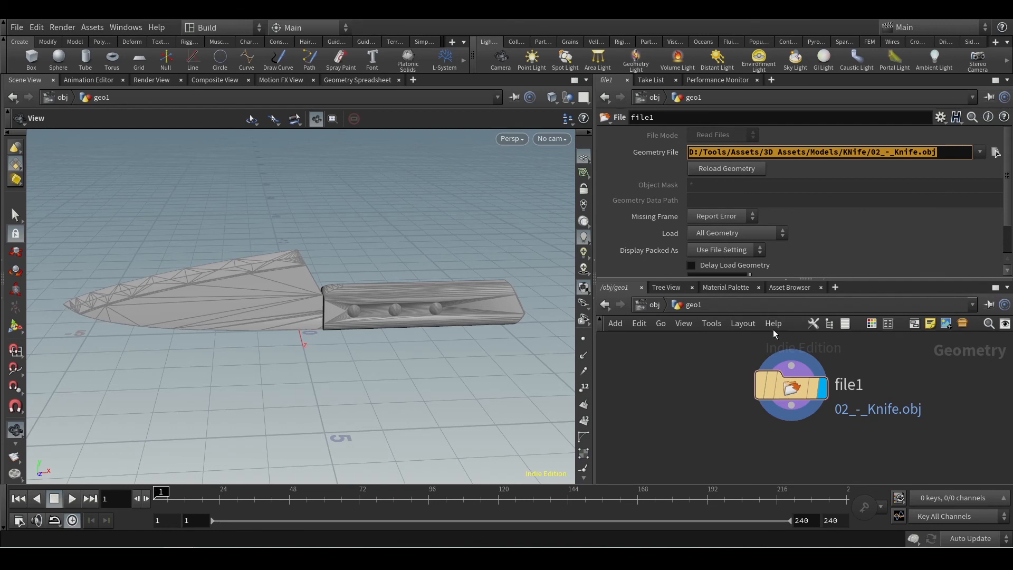
pyautogui.click(732, 404)
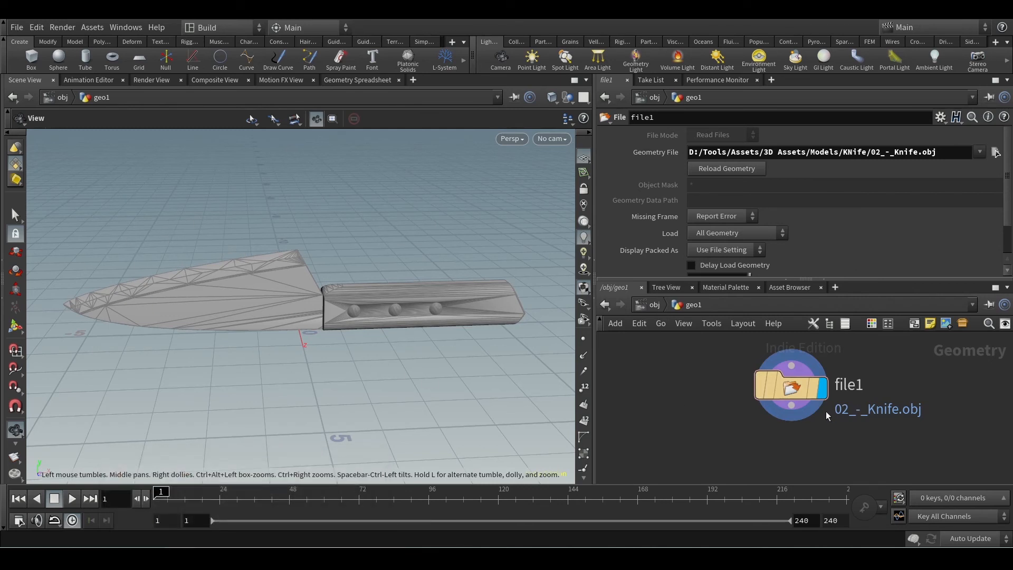
# - Switch to the Windows desktop and annotate the with.hiplc size on disk with a handwritten example size in MB
pyautogui.moveTo(769, 427)
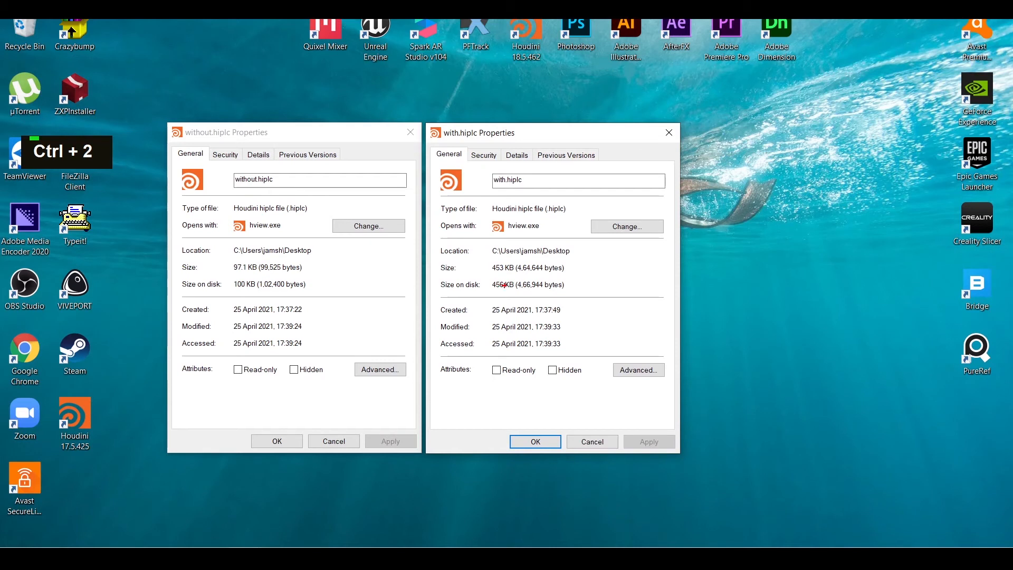
pyautogui.moveTo(573, 285); pyautogui.dragTo(628, 289)
pyautogui.moveTo(632, 266); pyautogui.dragTo(640, 285)
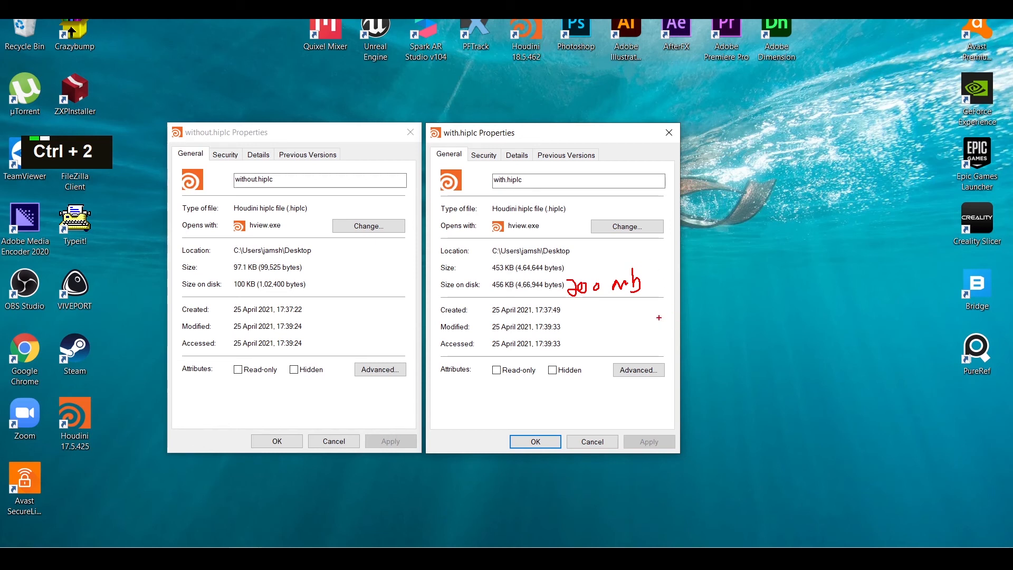
pyautogui.moveTo(663, 281)
pyautogui.mouseDown()
pyautogui.moveTo(768, 195)
pyautogui.moveTo(768, 231)
pyautogui.mouseUp()
pyautogui.moveTo(786, 163); pyautogui.dragTo(800, 196)
pyautogui.moveTo(810, 182); pyautogui.dragTo(811, 198)
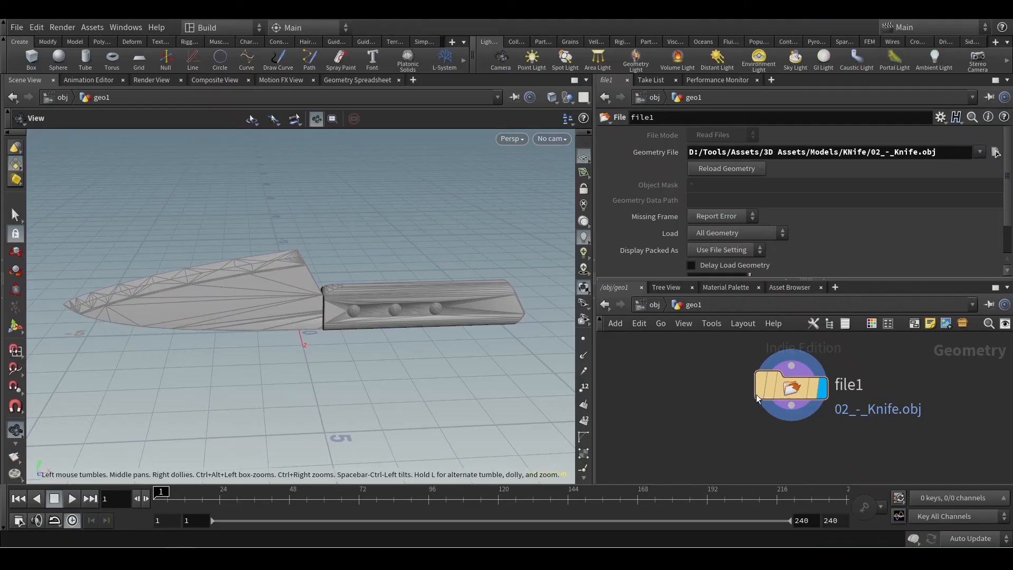
# - Open the node information window of transform1 in the week1 network and move it up for reading
pyautogui.moveTo(762, 390)
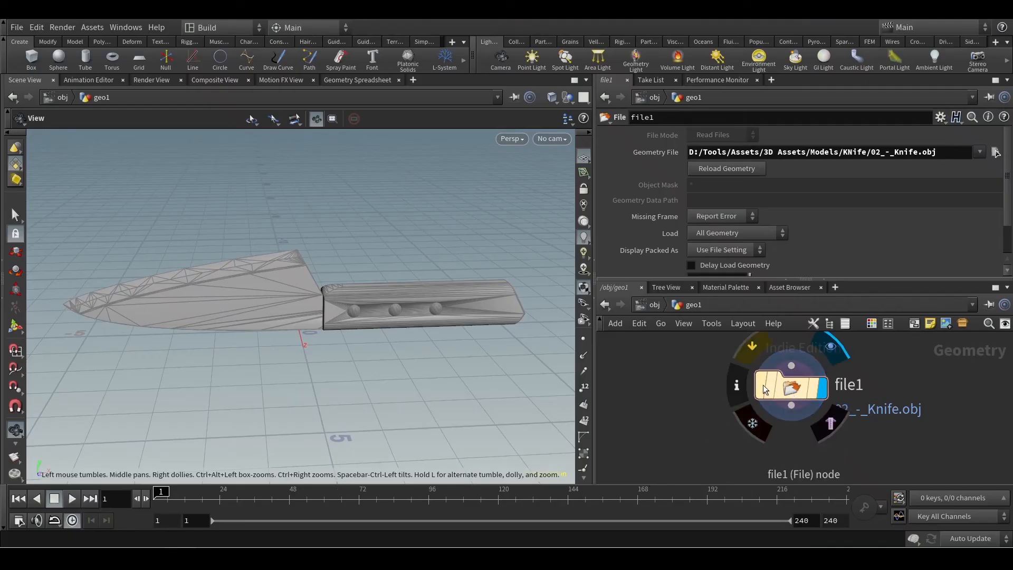
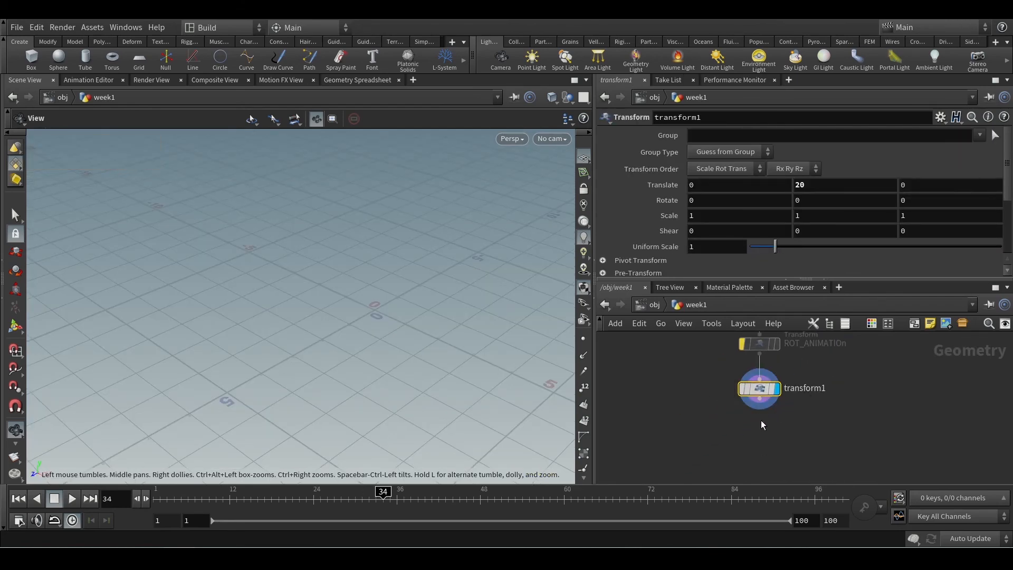
pyautogui.scroll(3, 761, 420)
pyautogui.moveTo(769, 417); pyautogui.dragTo(804, 457, button='middle')
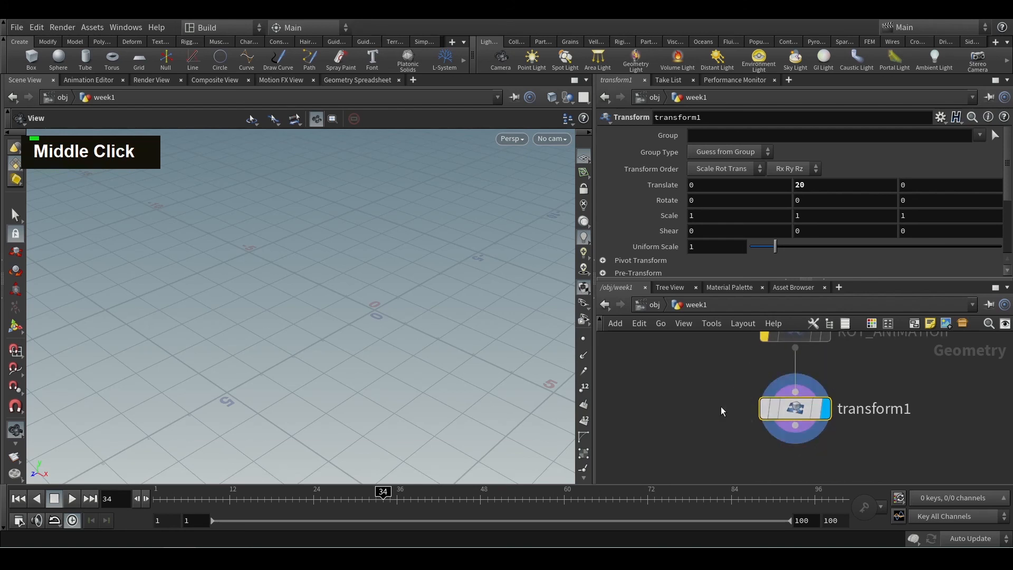
pyautogui.moveTo(744, 410)
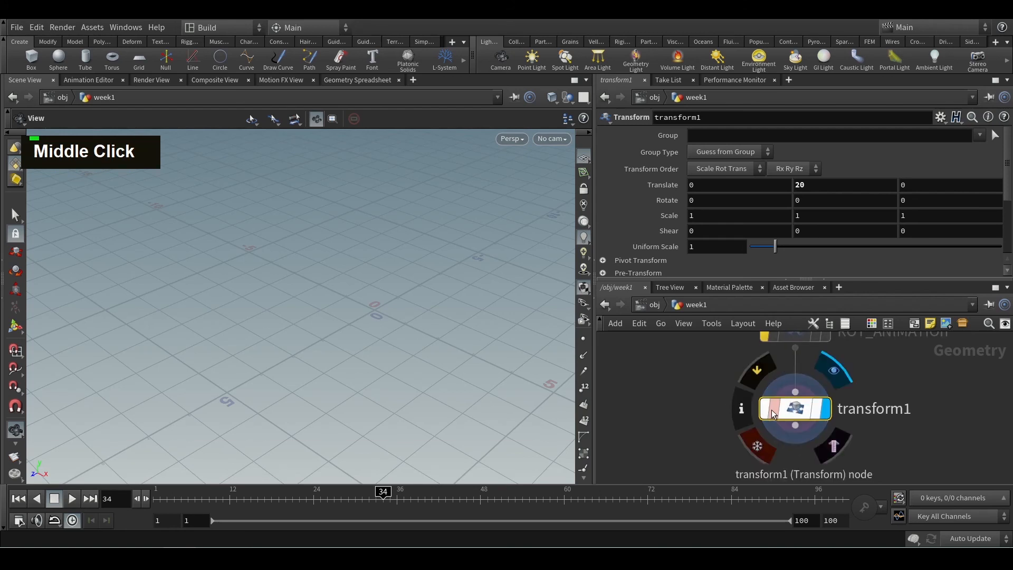
pyautogui.click(743, 408)
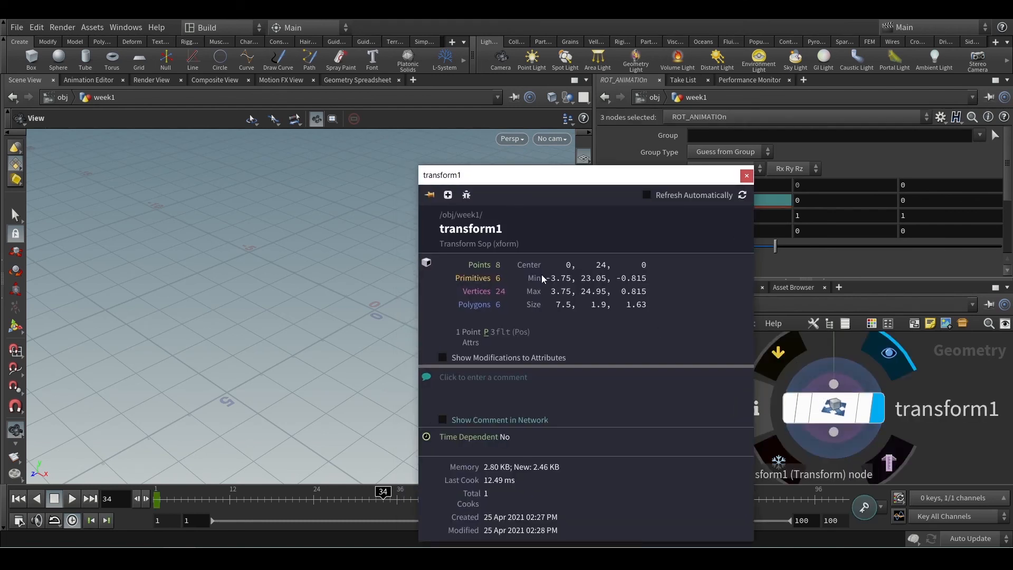
pyautogui.moveTo(484, 175); pyautogui.dragTo(481, 116)
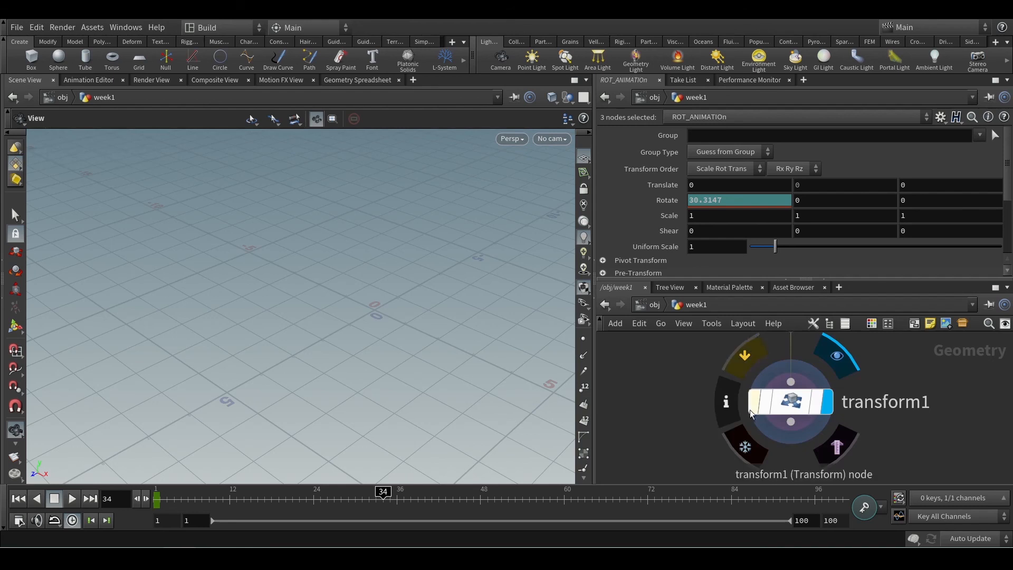
# - Show the quick information pop-ups of the transform1 and ROT_ANIMATIOn nodes
pyautogui.middleClick(784, 404)
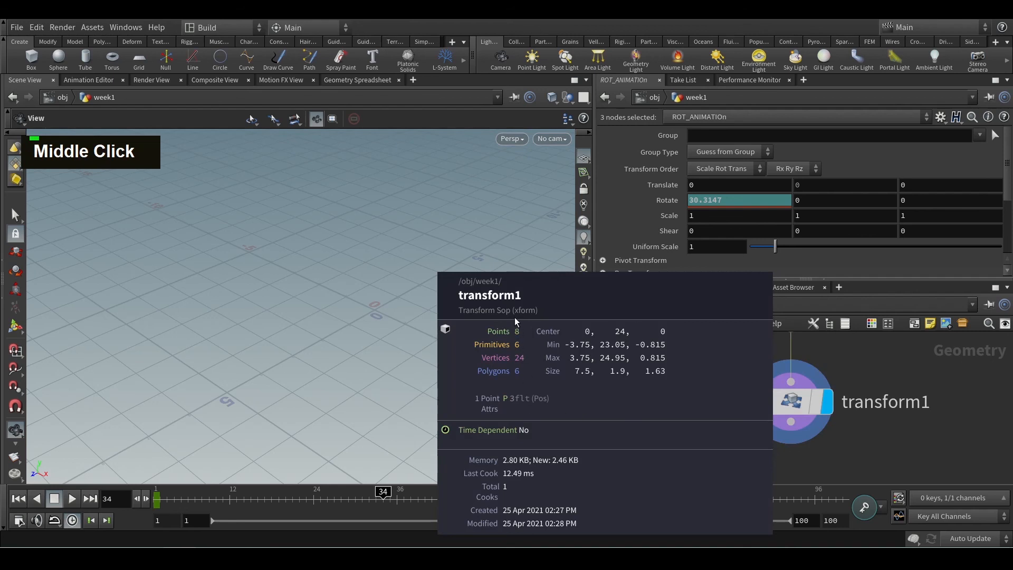
pyautogui.click(790, 404)
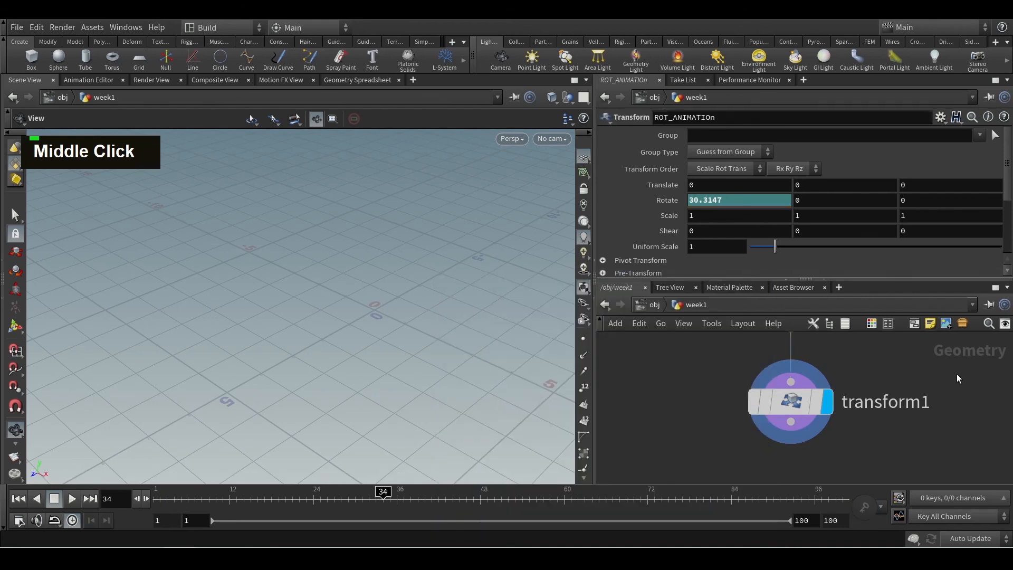
pyautogui.middleClick(789, 404)
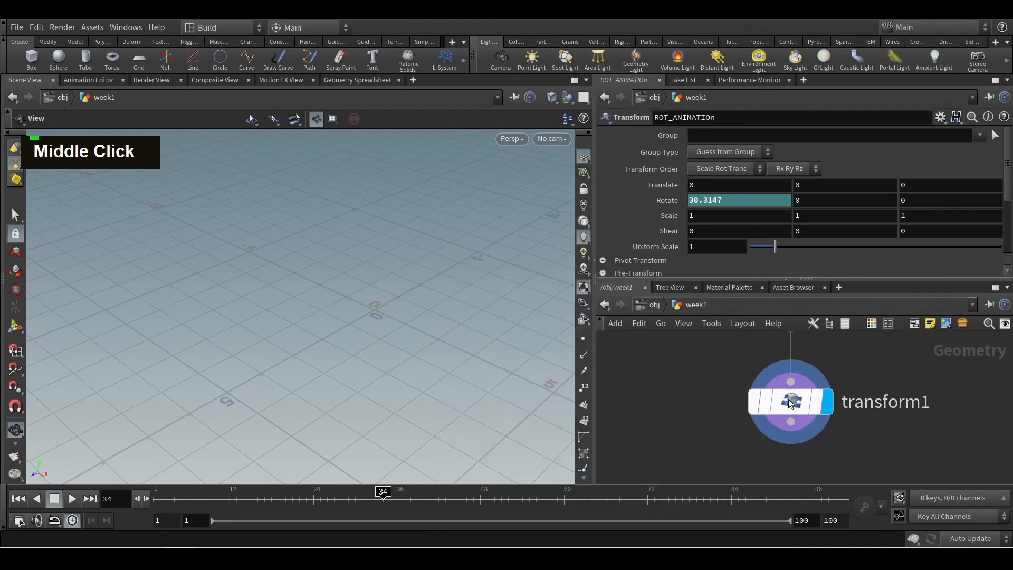
pyautogui.moveTo(882, 378); pyautogui.dragTo(897, 480, button='middle')
pyautogui.middleClick(813, 417)
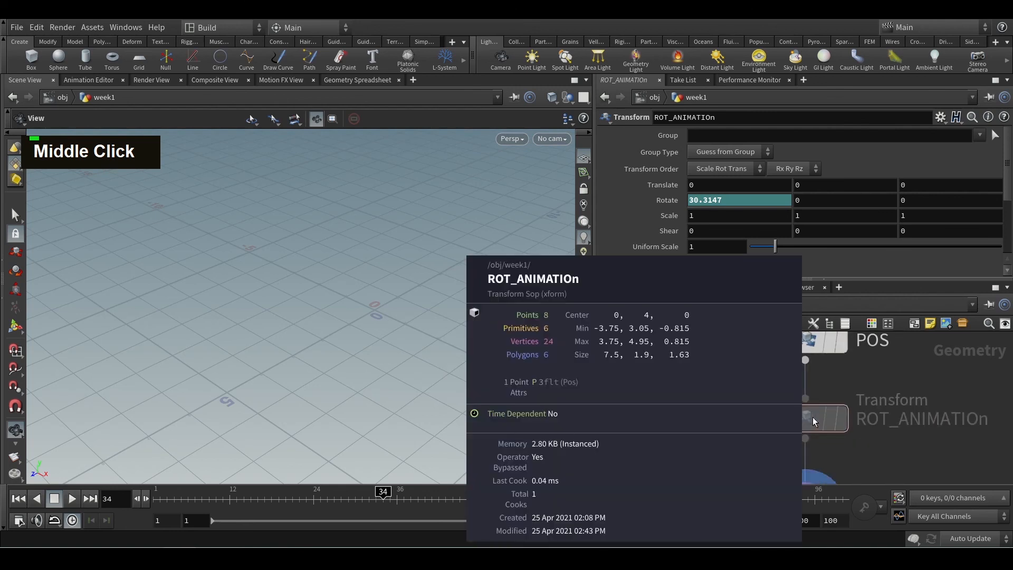
# - Delete all nodes in the week1 network and add a Grid primitive node in their place
pyautogui.scroll(-3, 828, 419)
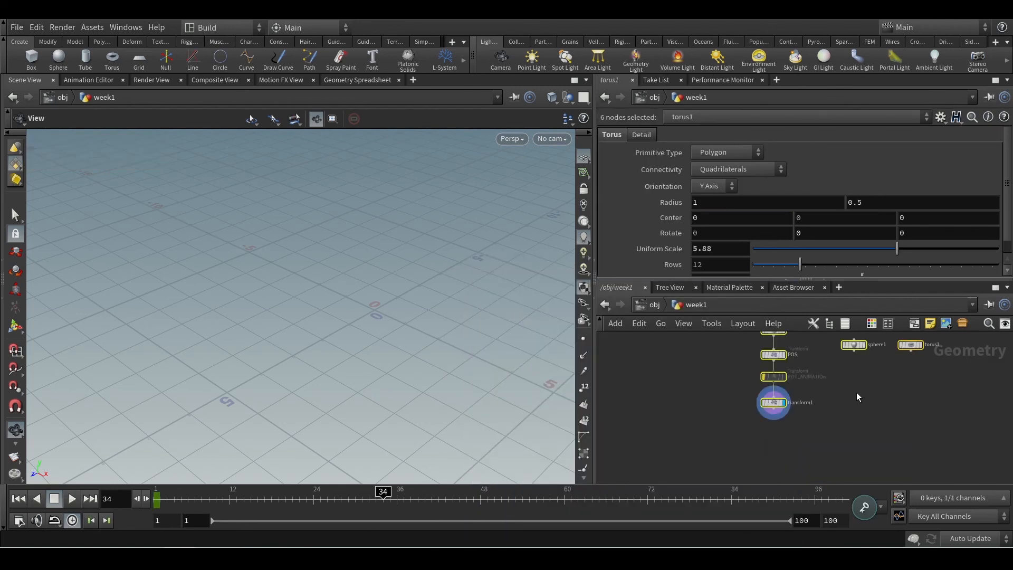
pyautogui.press('Delete')
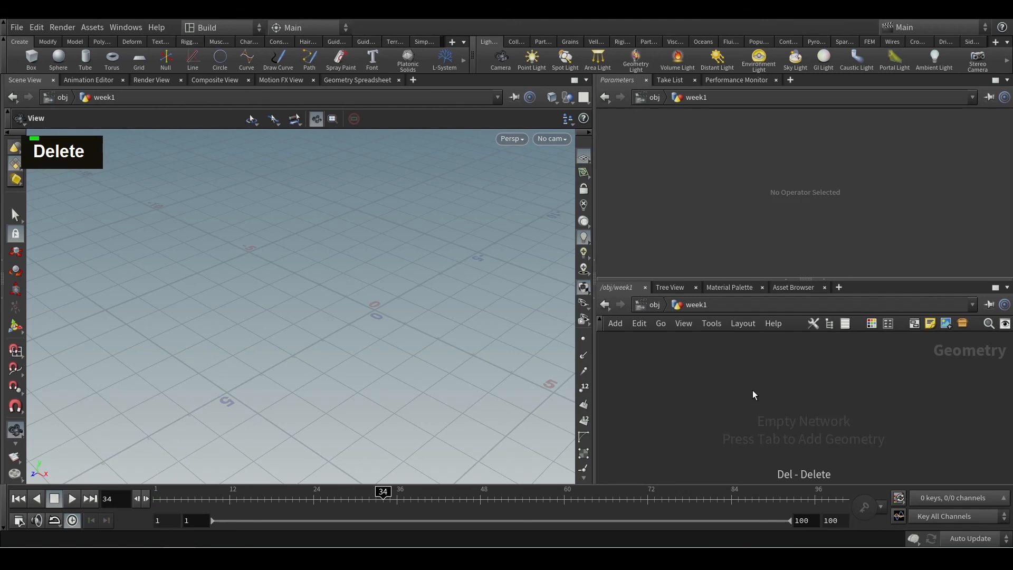
pyautogui.press('Tab')
pyautogui.write('grid')
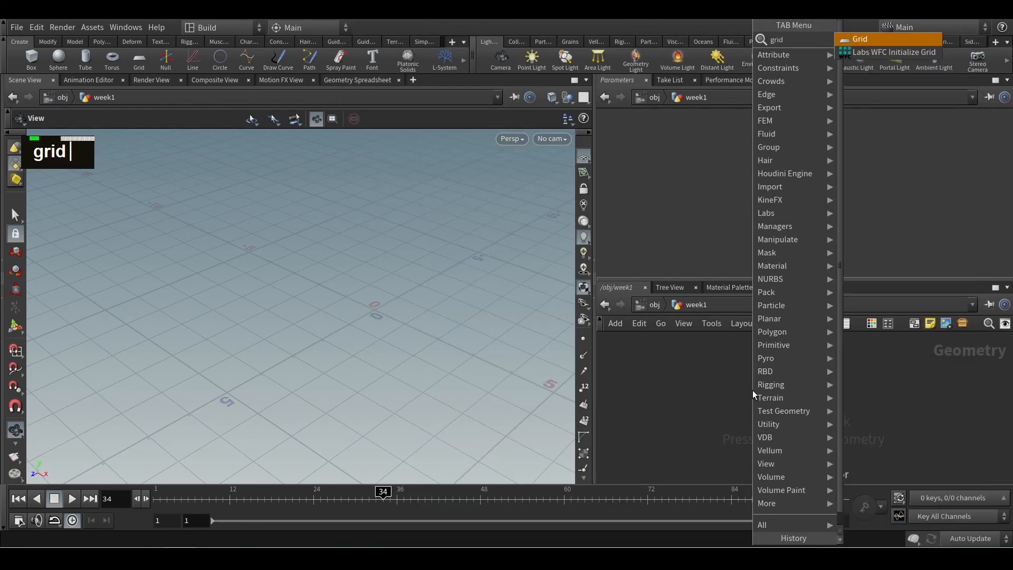
pyautogui.rightClick(753, 391)
pyautogui.moveTo(789, 346)
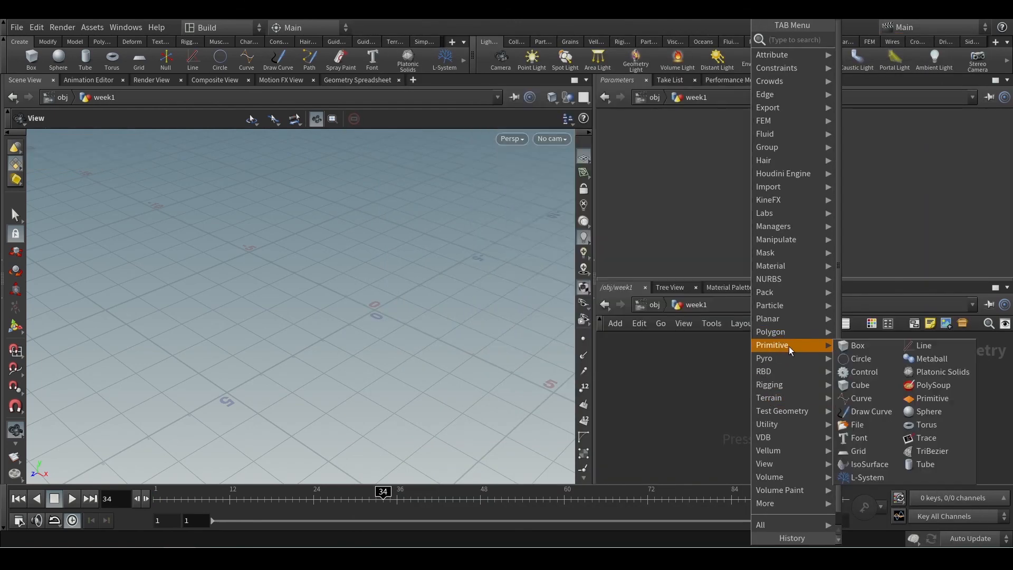
pyautogui.click(866, 453)
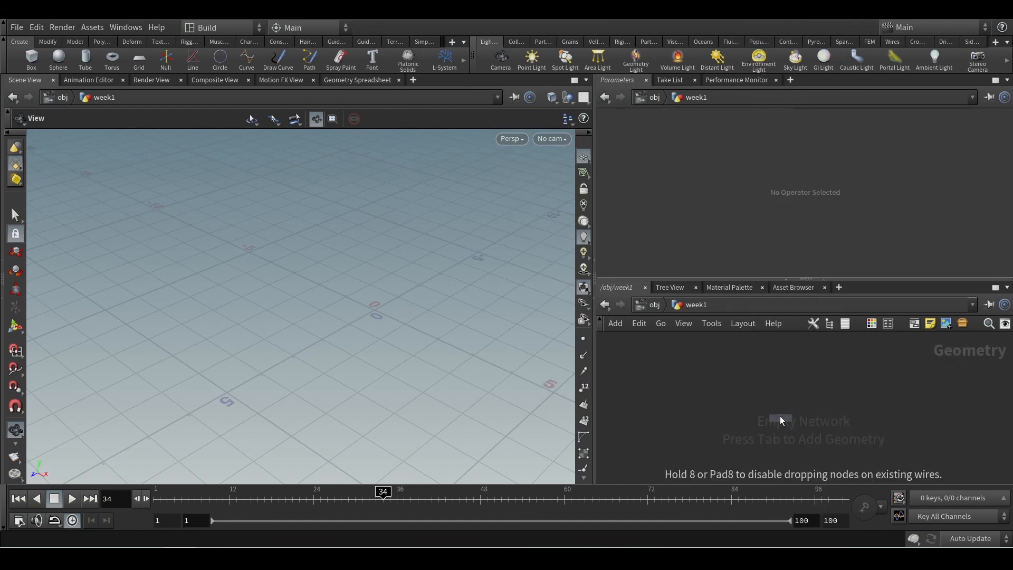
pyautogui.click(781, 417)
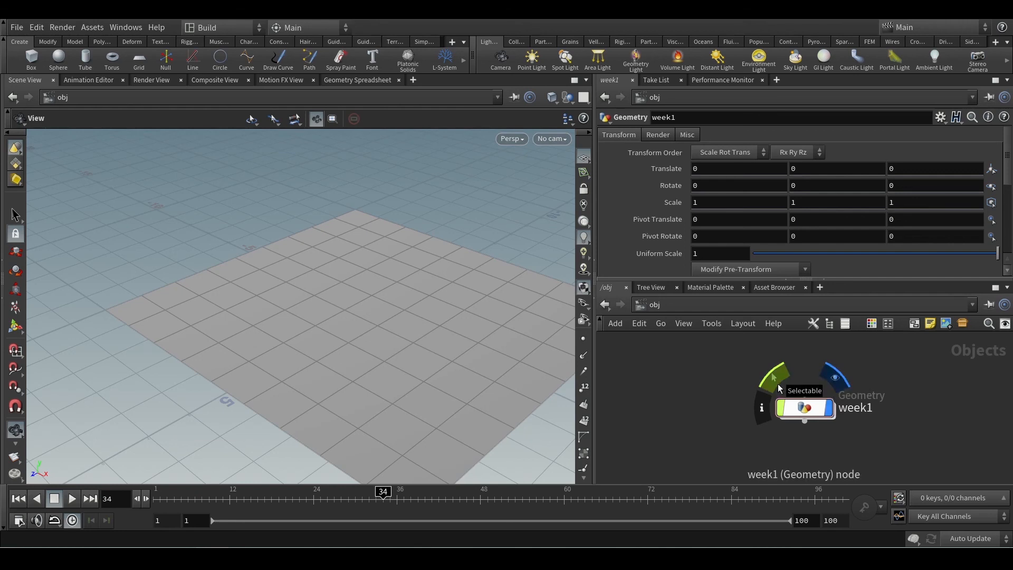
# - Create a box object at the origin on the object level, and activate the Select tool
pyautogui.keyDown('ctrl'); pyautogui.click(33, 65); pyautogui.keyUp('ctrl')
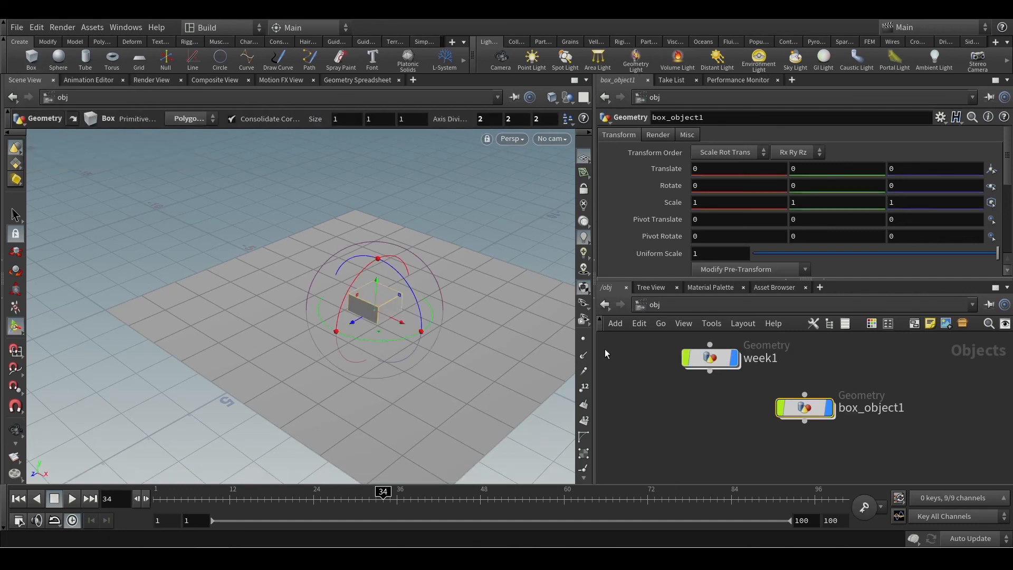
pyautogui.click(690, 413)
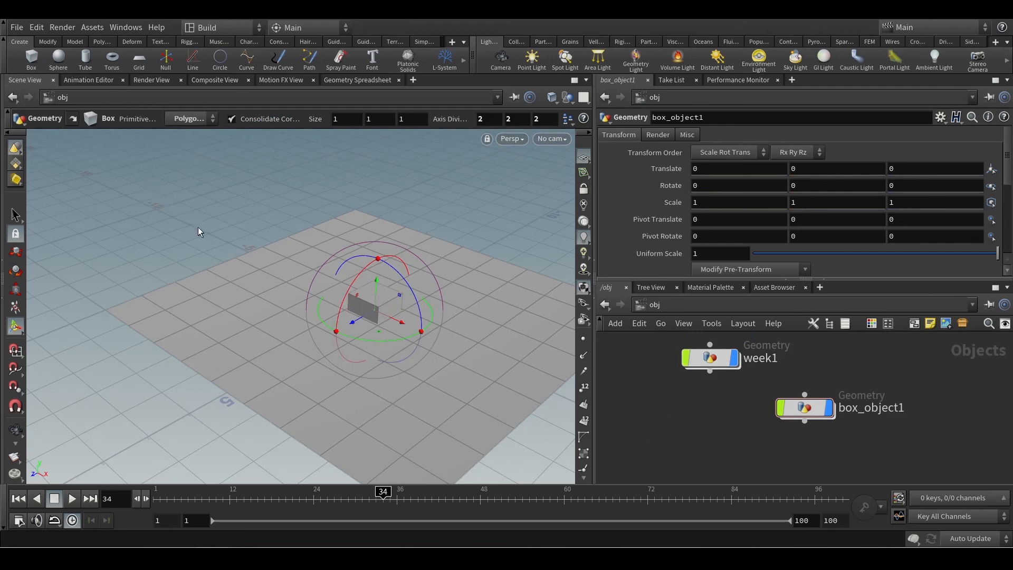
pyautogui.press('s')
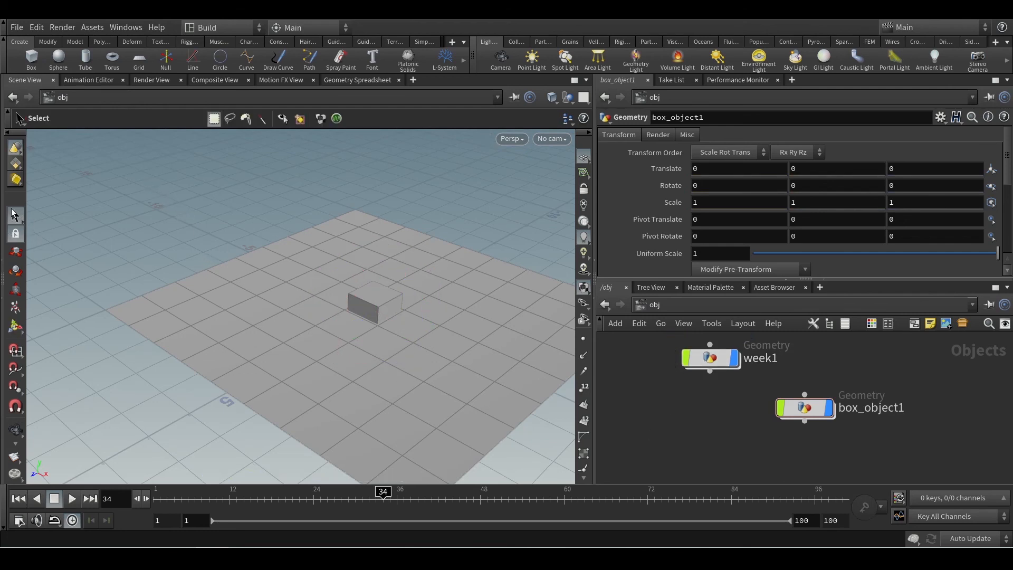
pyautogui.rightClick(13, 215)
pyautogui.click(13, 215)
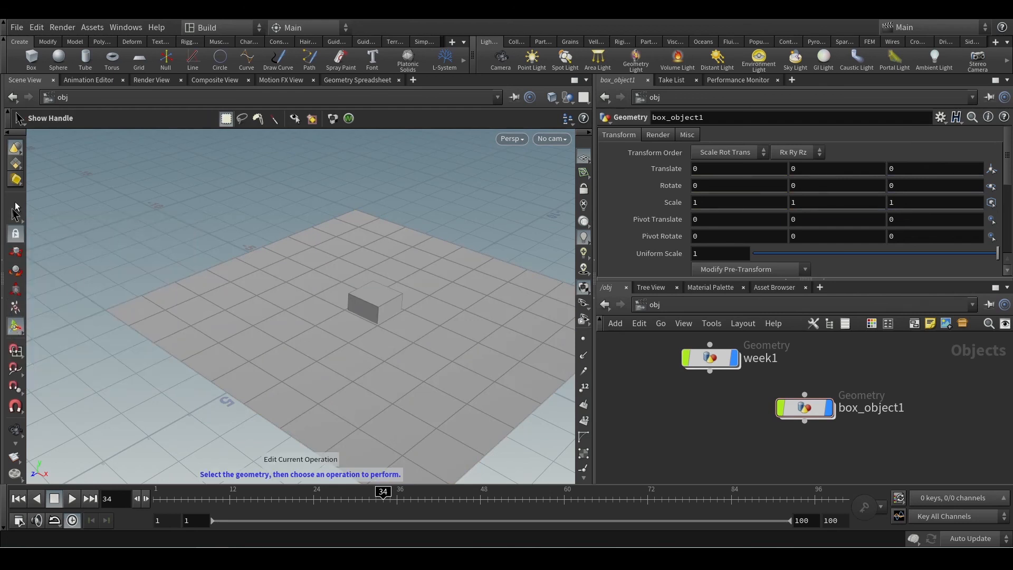
pyautogui.doubleClick(15, 215)
# - Select the grid and the box together in the viewport, and clear the selection
pyautogui.click(260, 344)
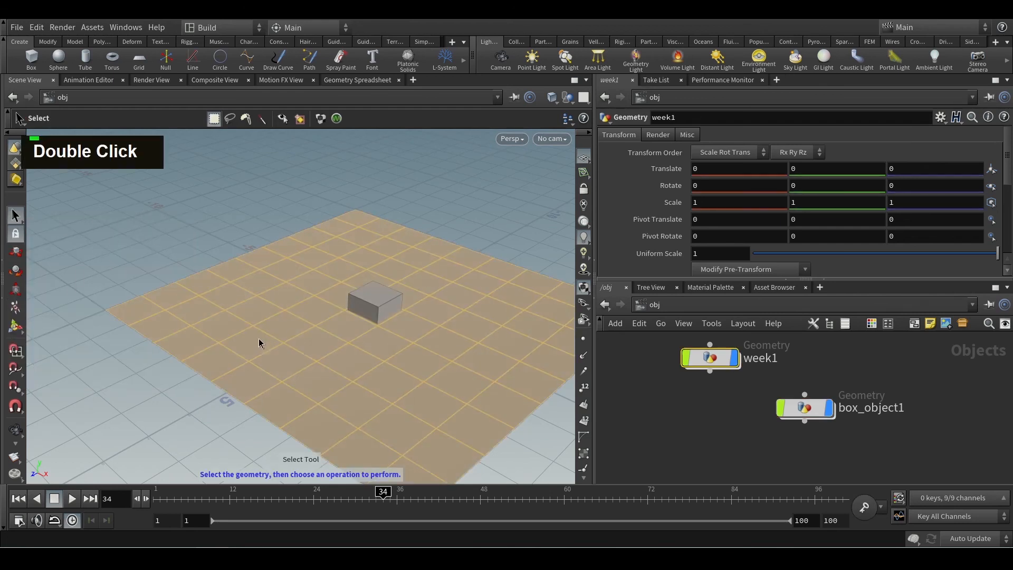
pyautogui.keyDown('shift'); pyautogui.click(386, 306); pyautogui.keyUp('shift')
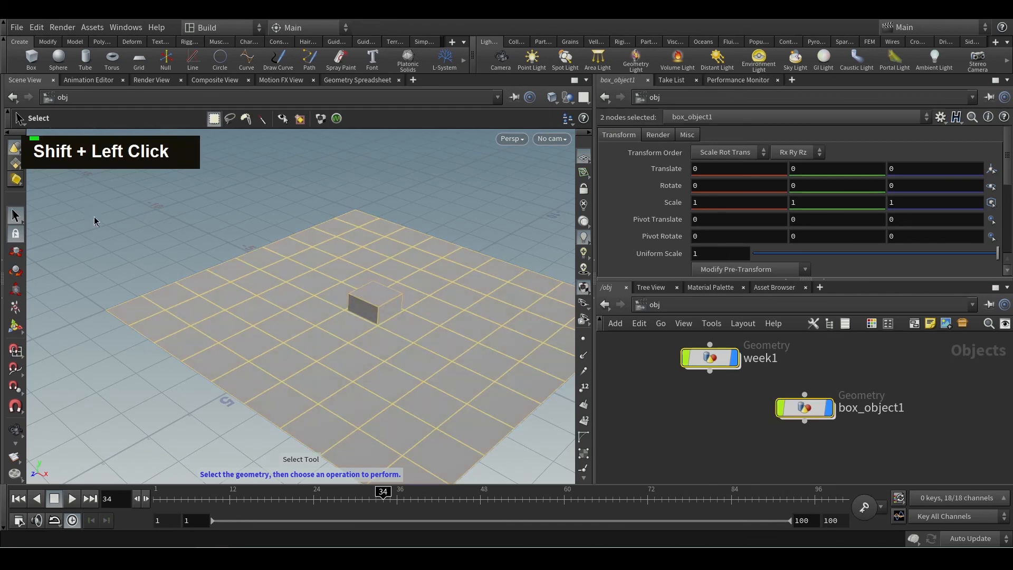
pyautogui.moveTo(140, 219); pyautogui.dragTo(505, 515)
pyautogui.click(682, 403)
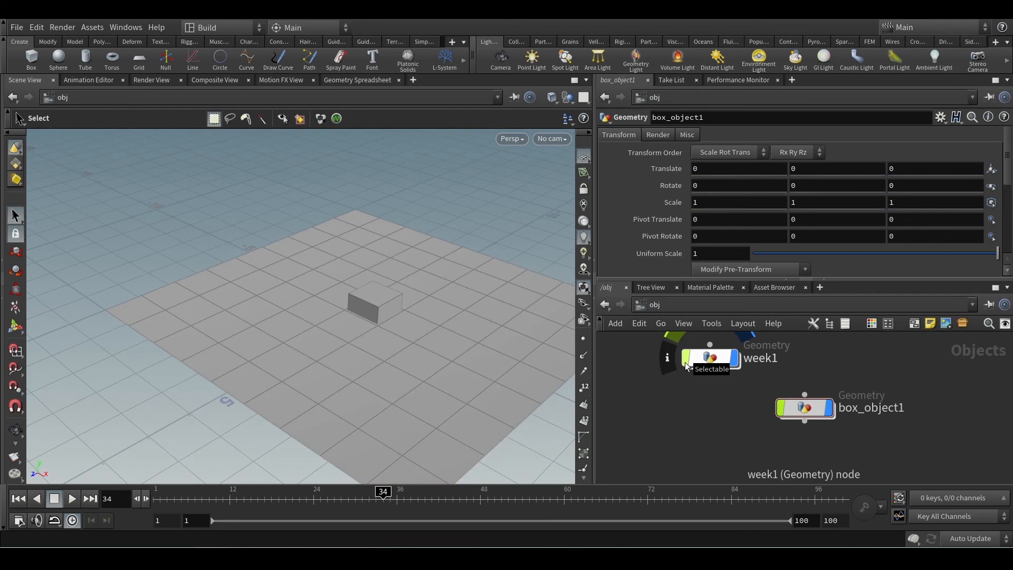
# - Turn off the Selectable flag of week1, and test it by marquee-selecting over both objects in the viewport
pyautogui.click(685, 363)
pyautogui.moveTo(695, 410); pyautogui.dragTo(700, 433, button='middle')
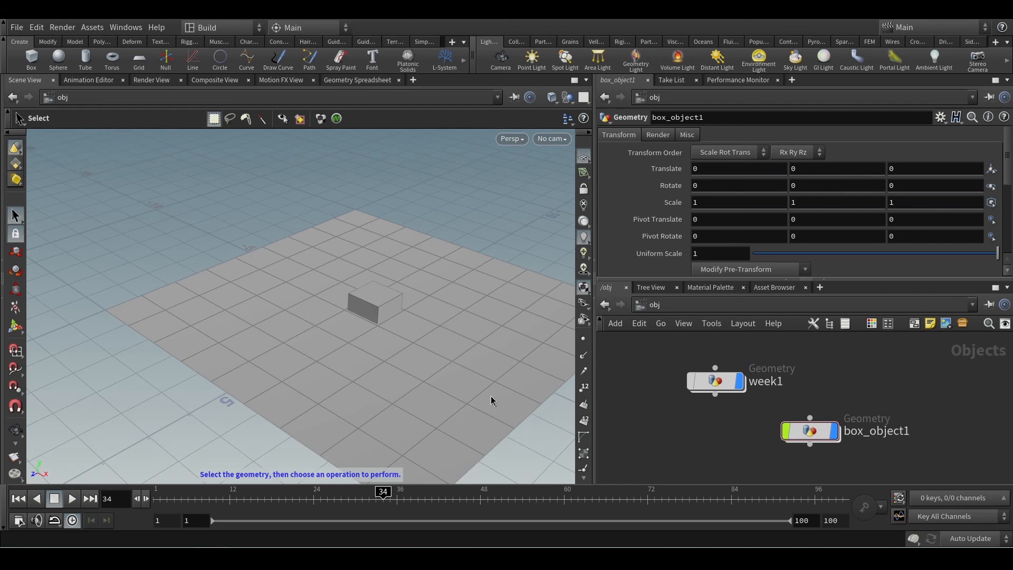
pyautogui.moveTo(159, 219); pyautogui.dragTo(488, 421)
pyautogui.moveTo(155, 230); pyautogui.dragTo(456, 457)
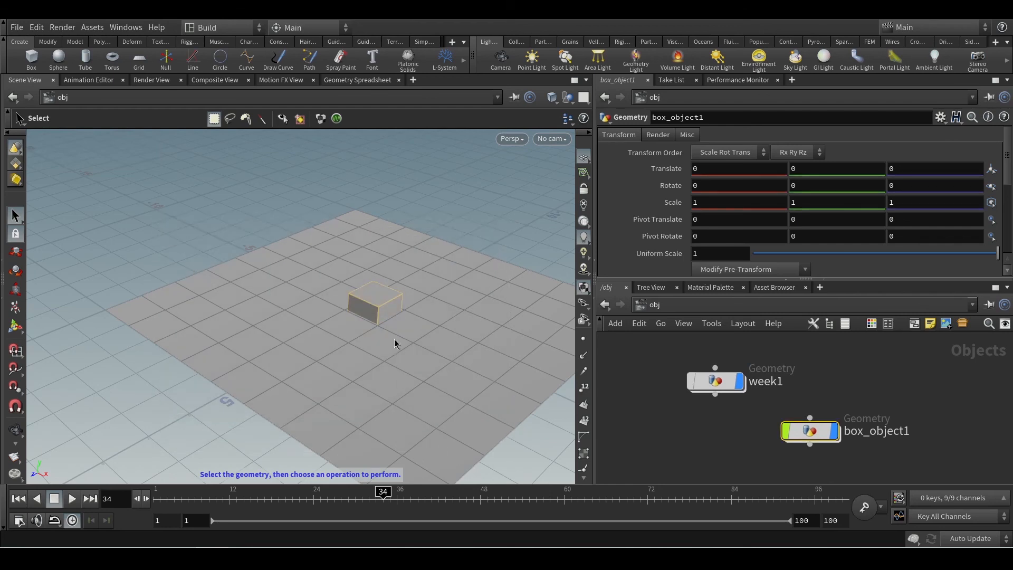
pyautogui.moveTo(692, 382)
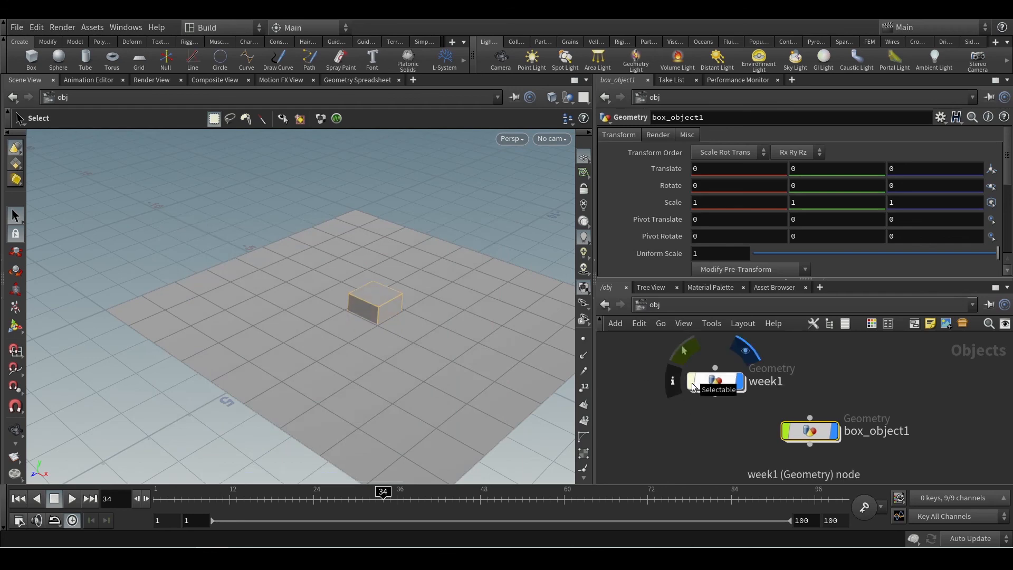